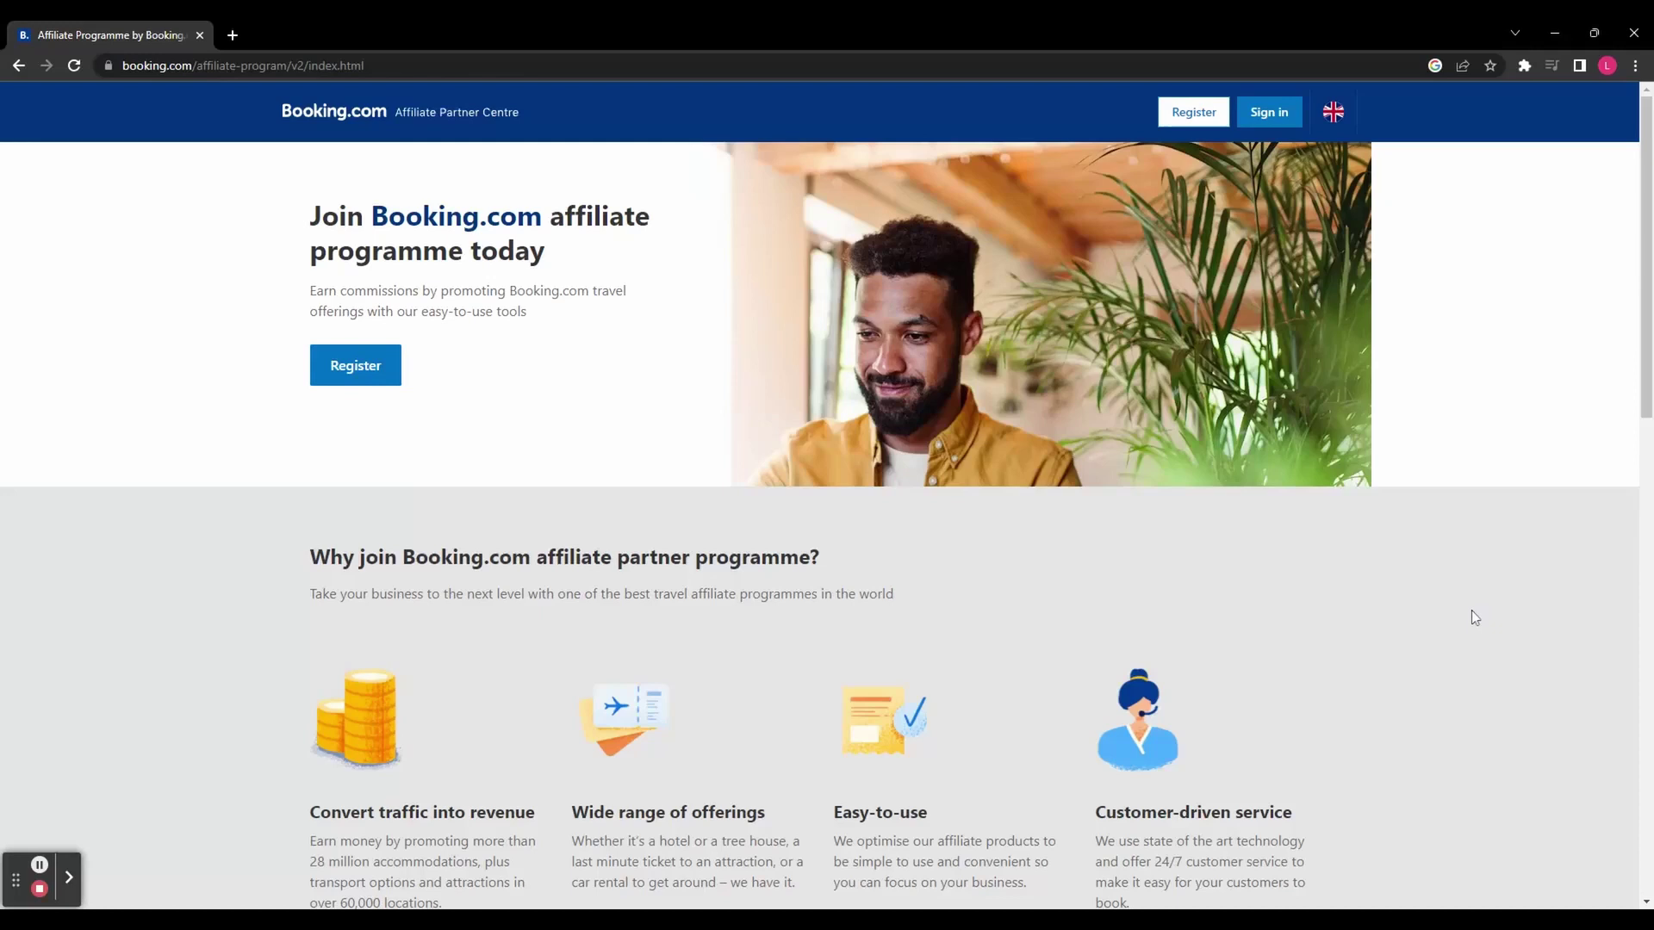
- Scroll down the affiliate landing page on the way to the commission support article
scroll(1472, 611, down, 9)
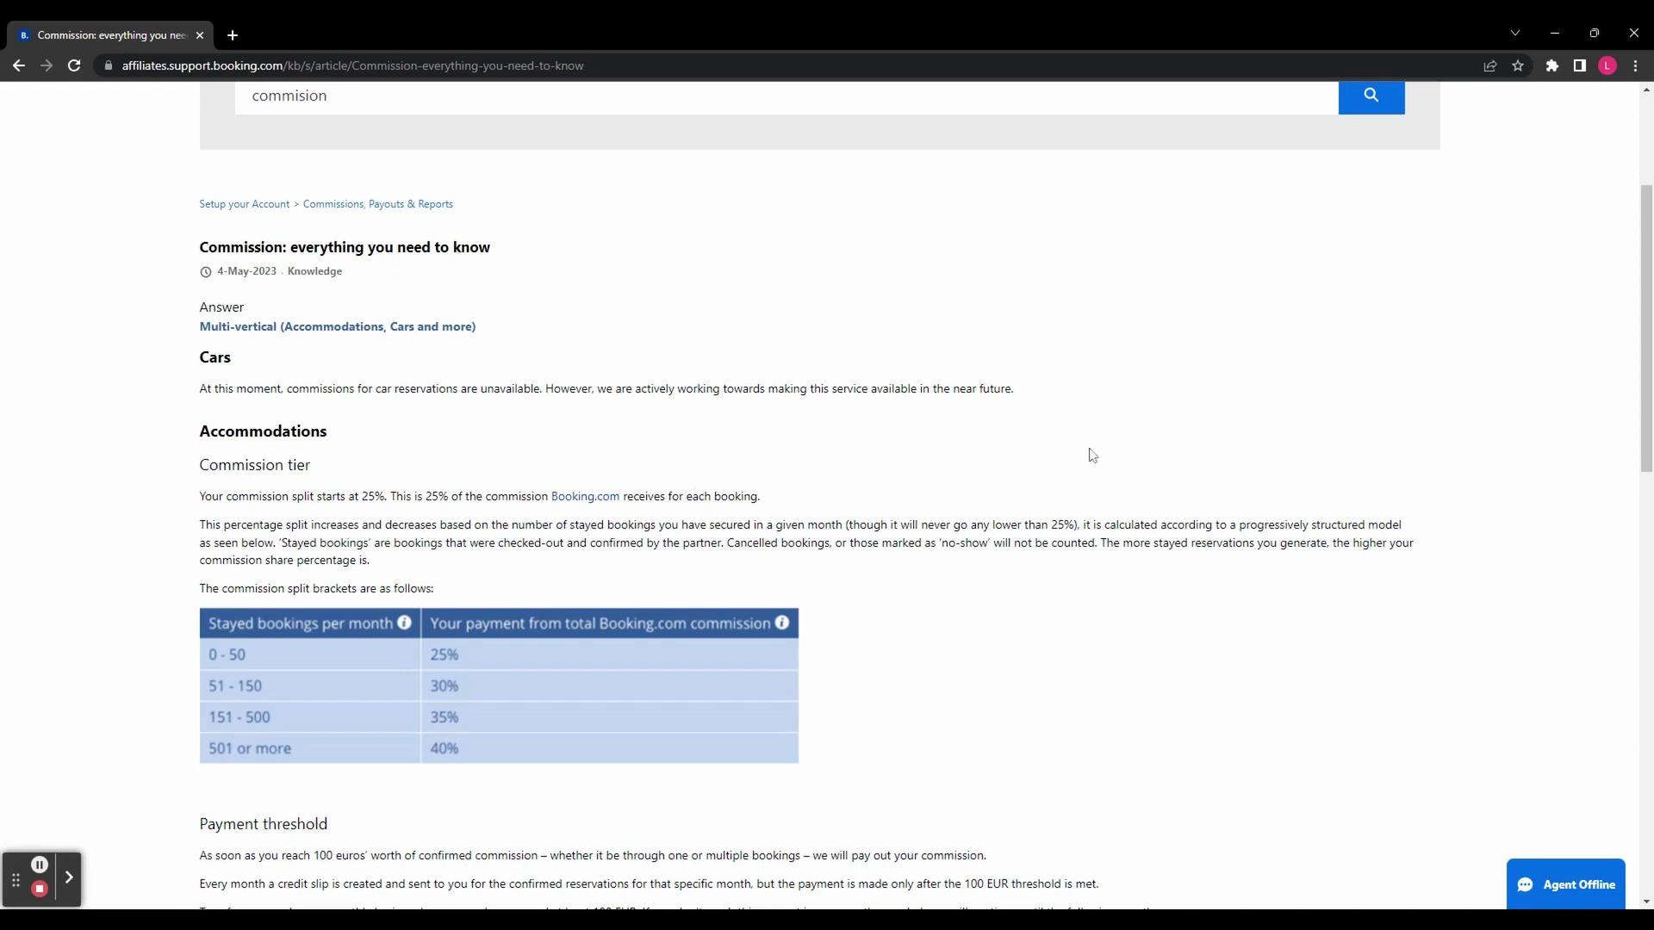
- Scroll through the commission tier table covering the 25% to 40% brackets
scroll(1077, 443, down, 1)
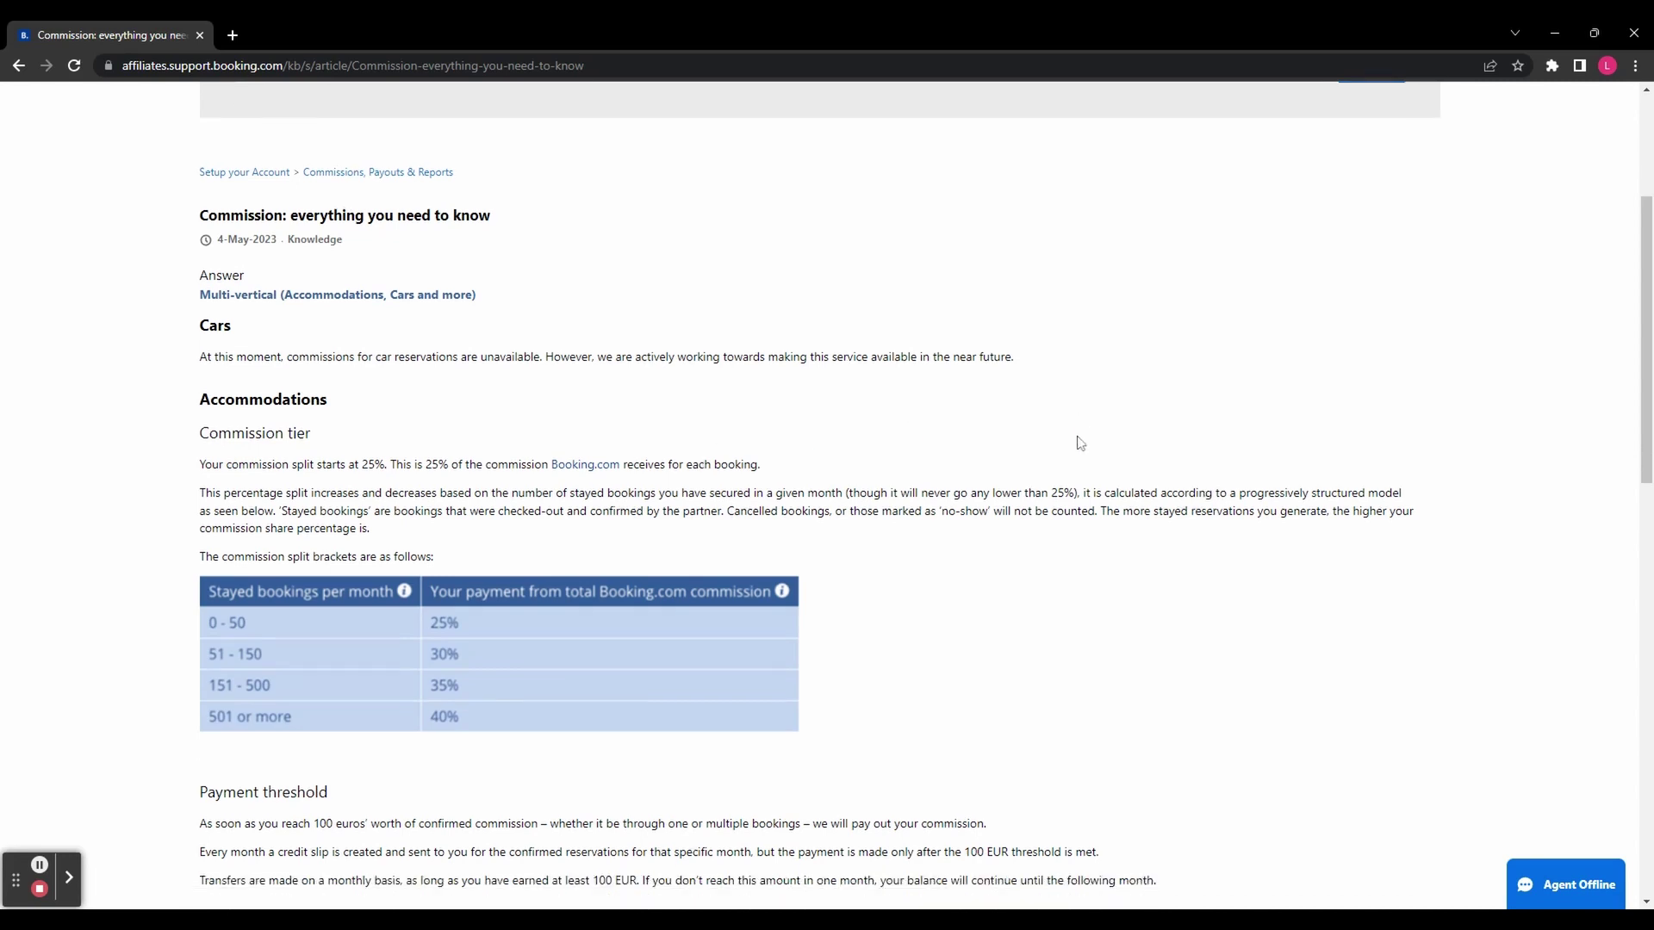
scroll(1080, 442, down, 1)
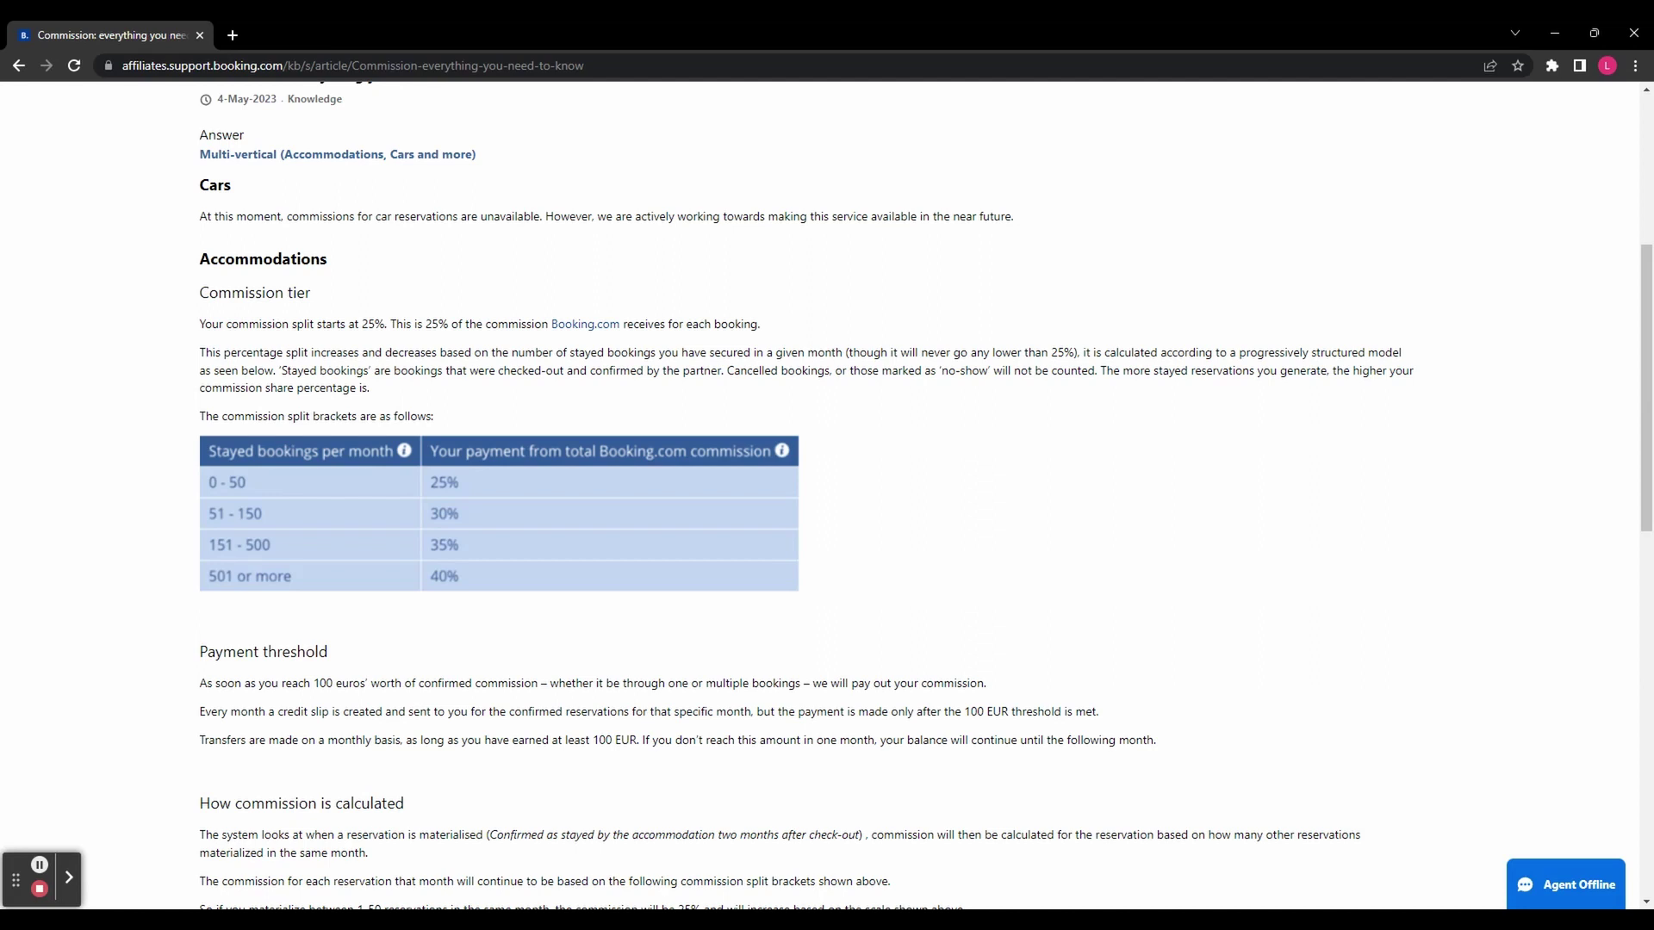
scroll(807, 495, down, 4)
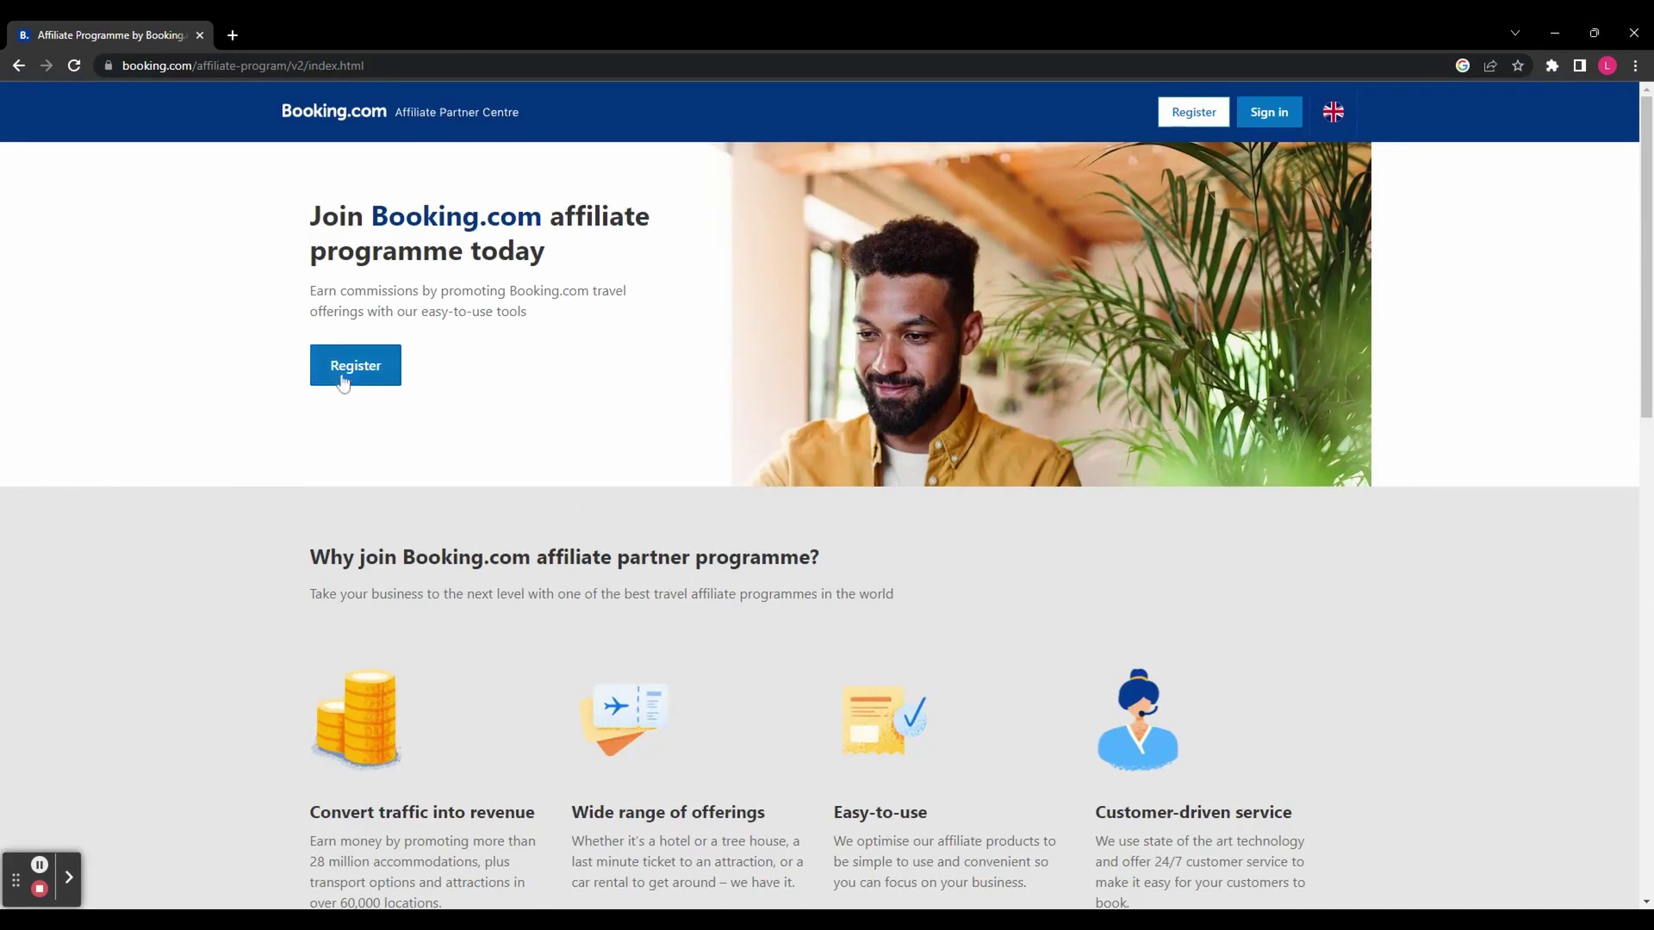
- Start affiliate registration, complete step 1, and fill in step 2's Industry and Website URL
click(342, 368)
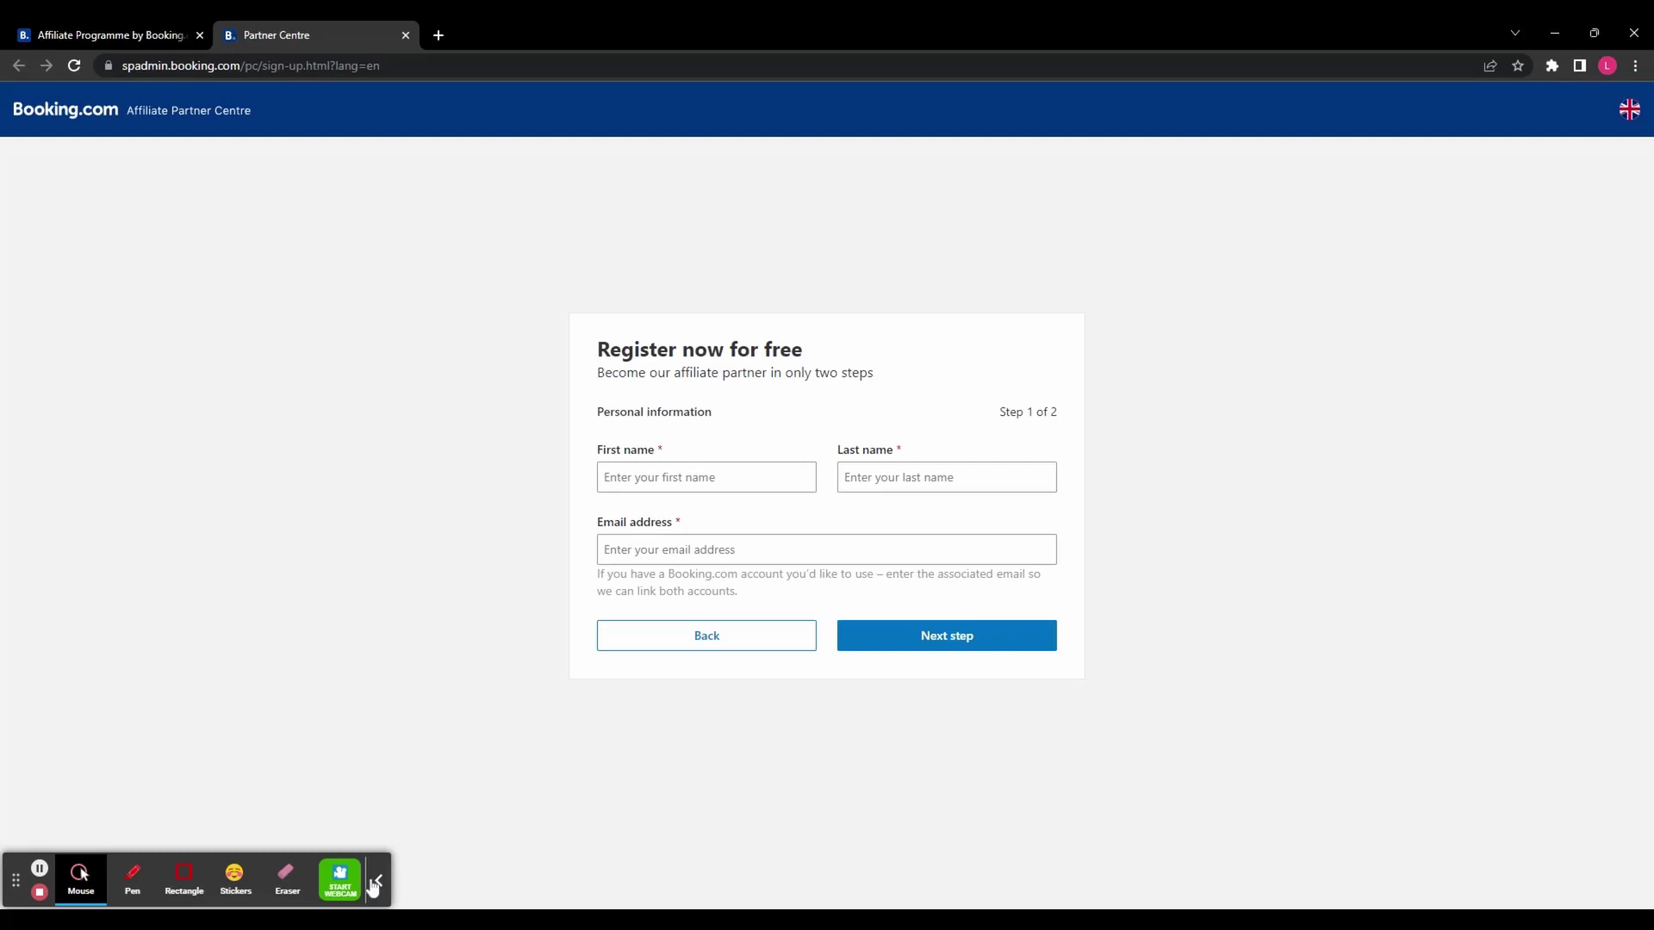
click(379, 881)
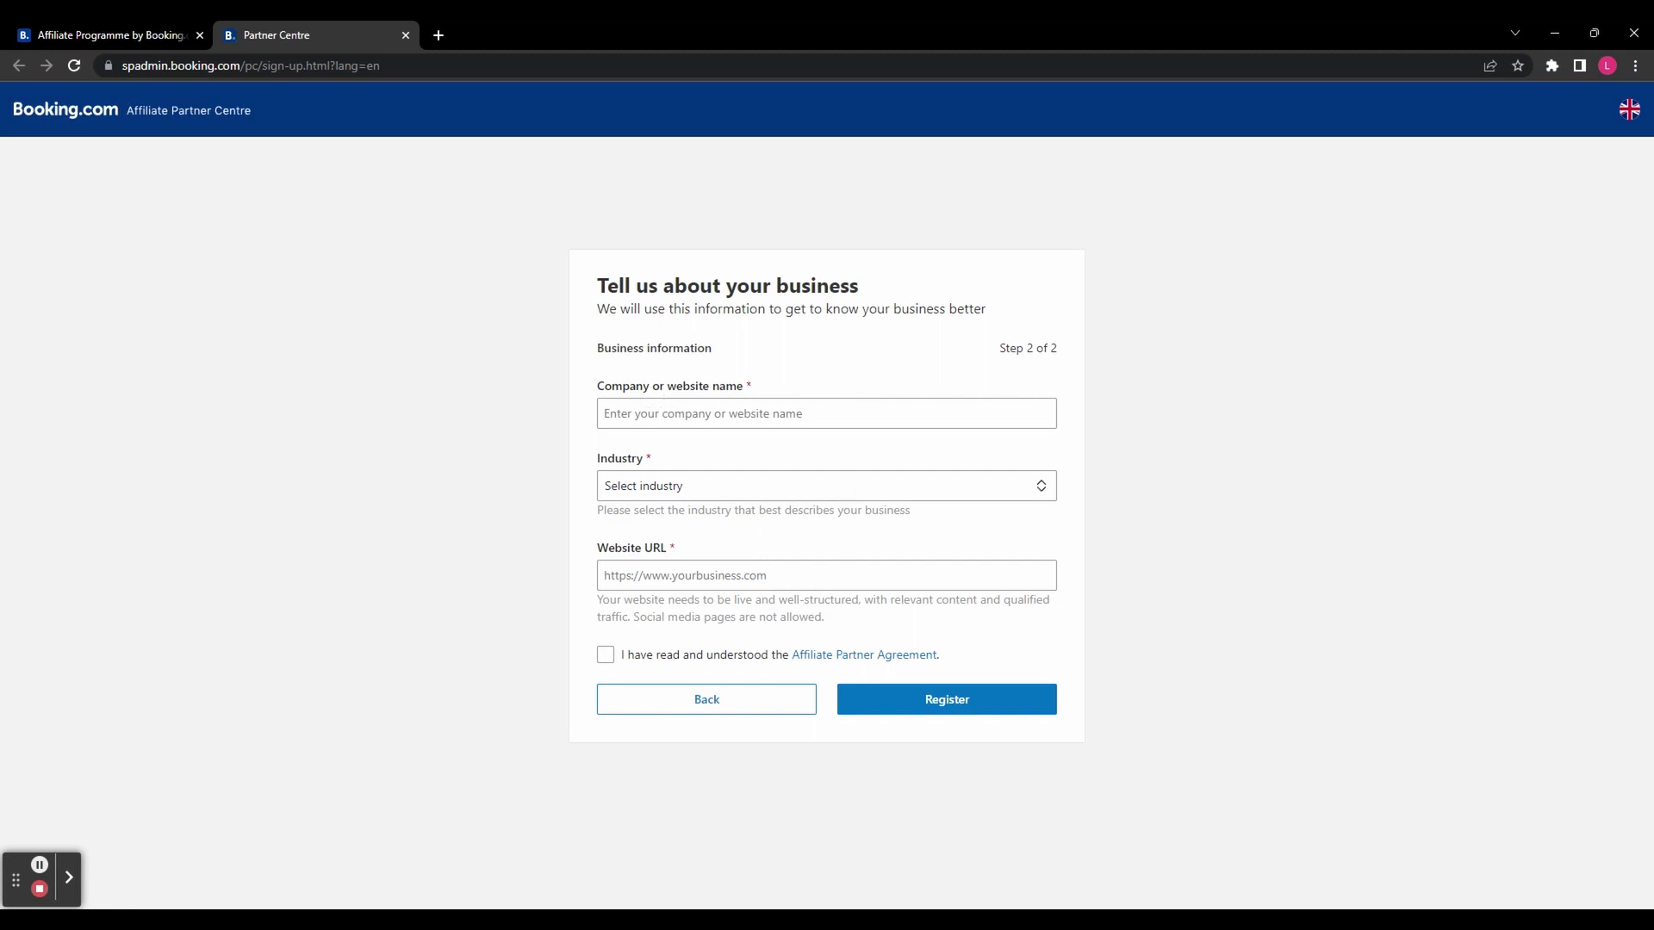
click(677, 487)
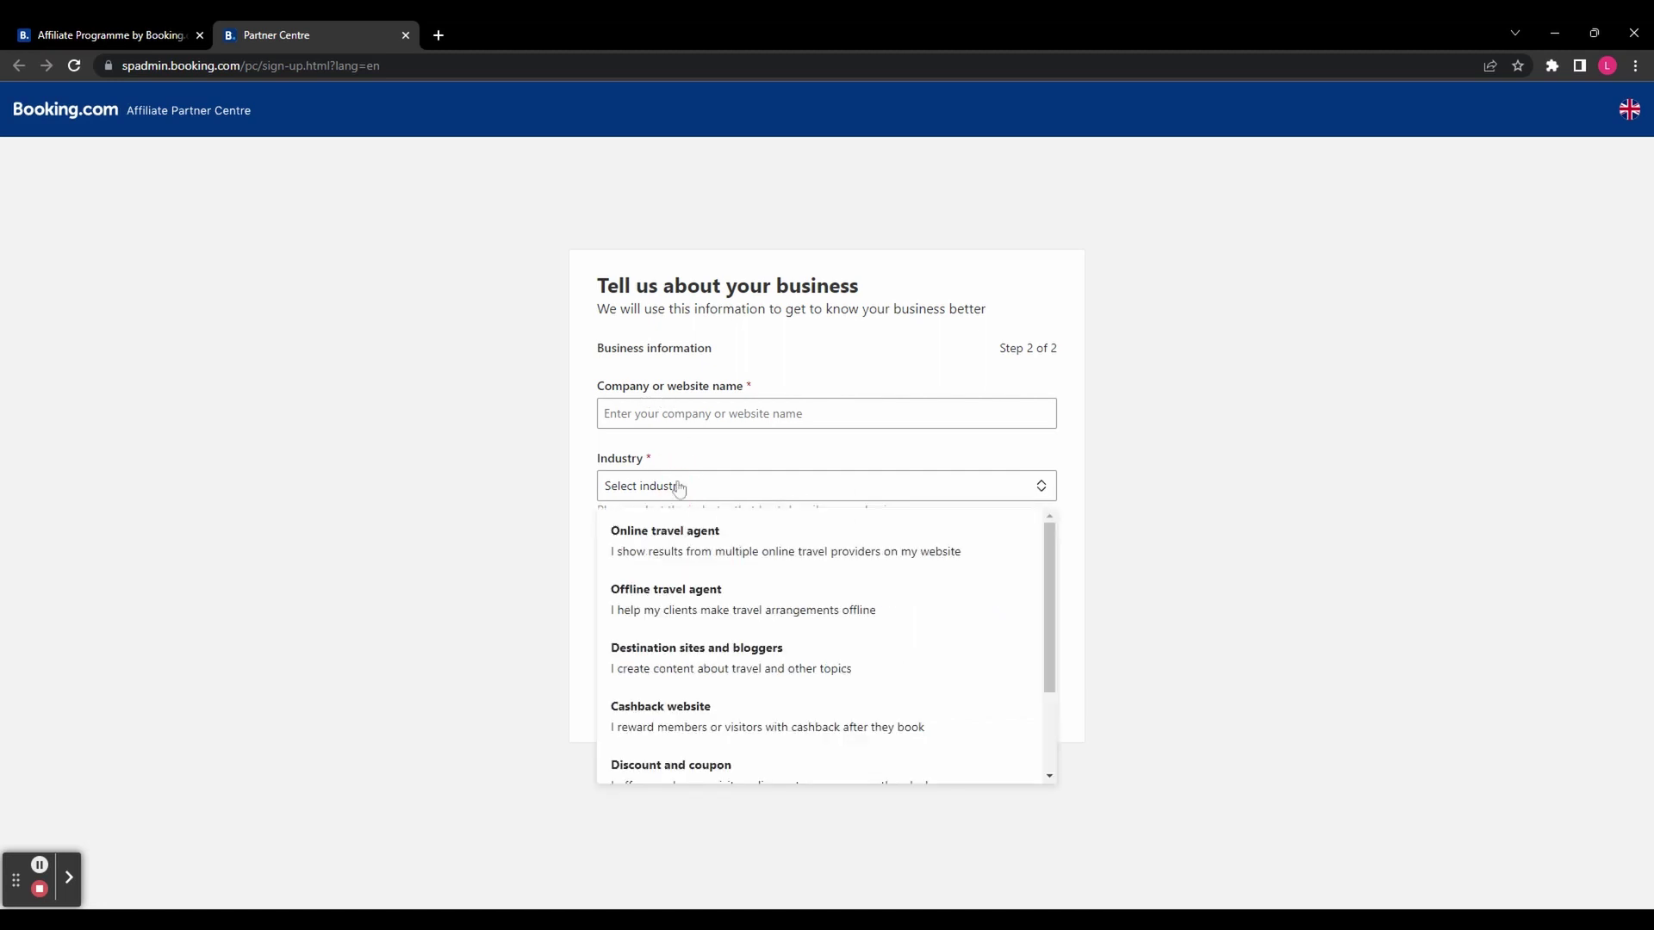
scroll(743, 580, down, 3)
click(1181, 552)
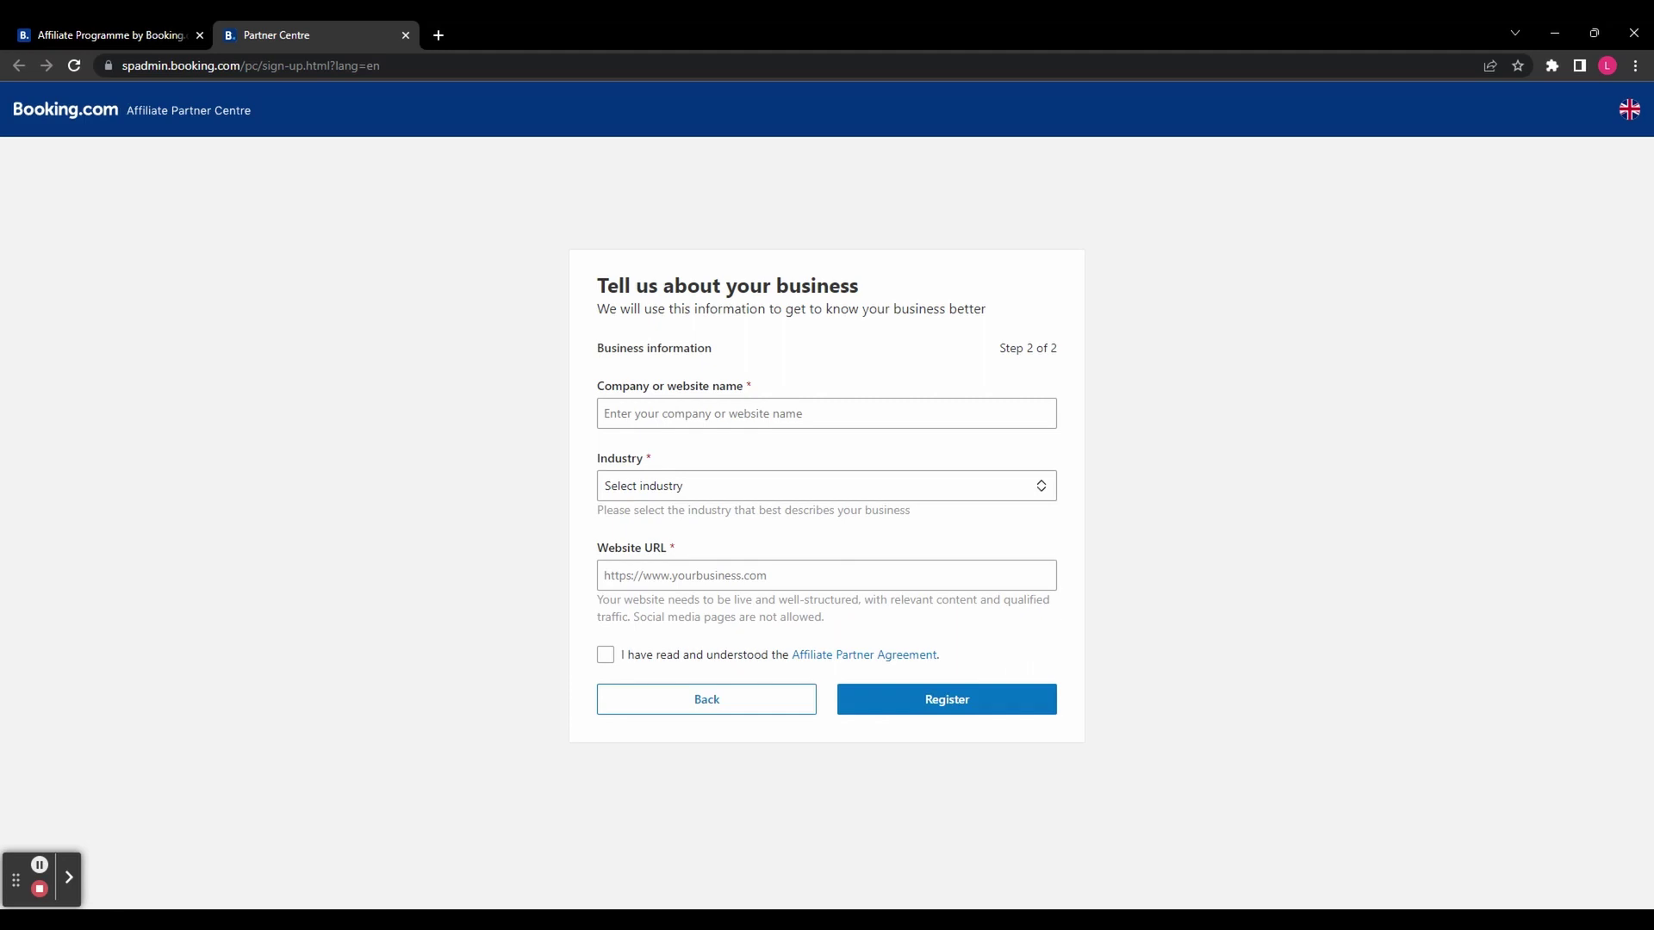
click(699, 577)
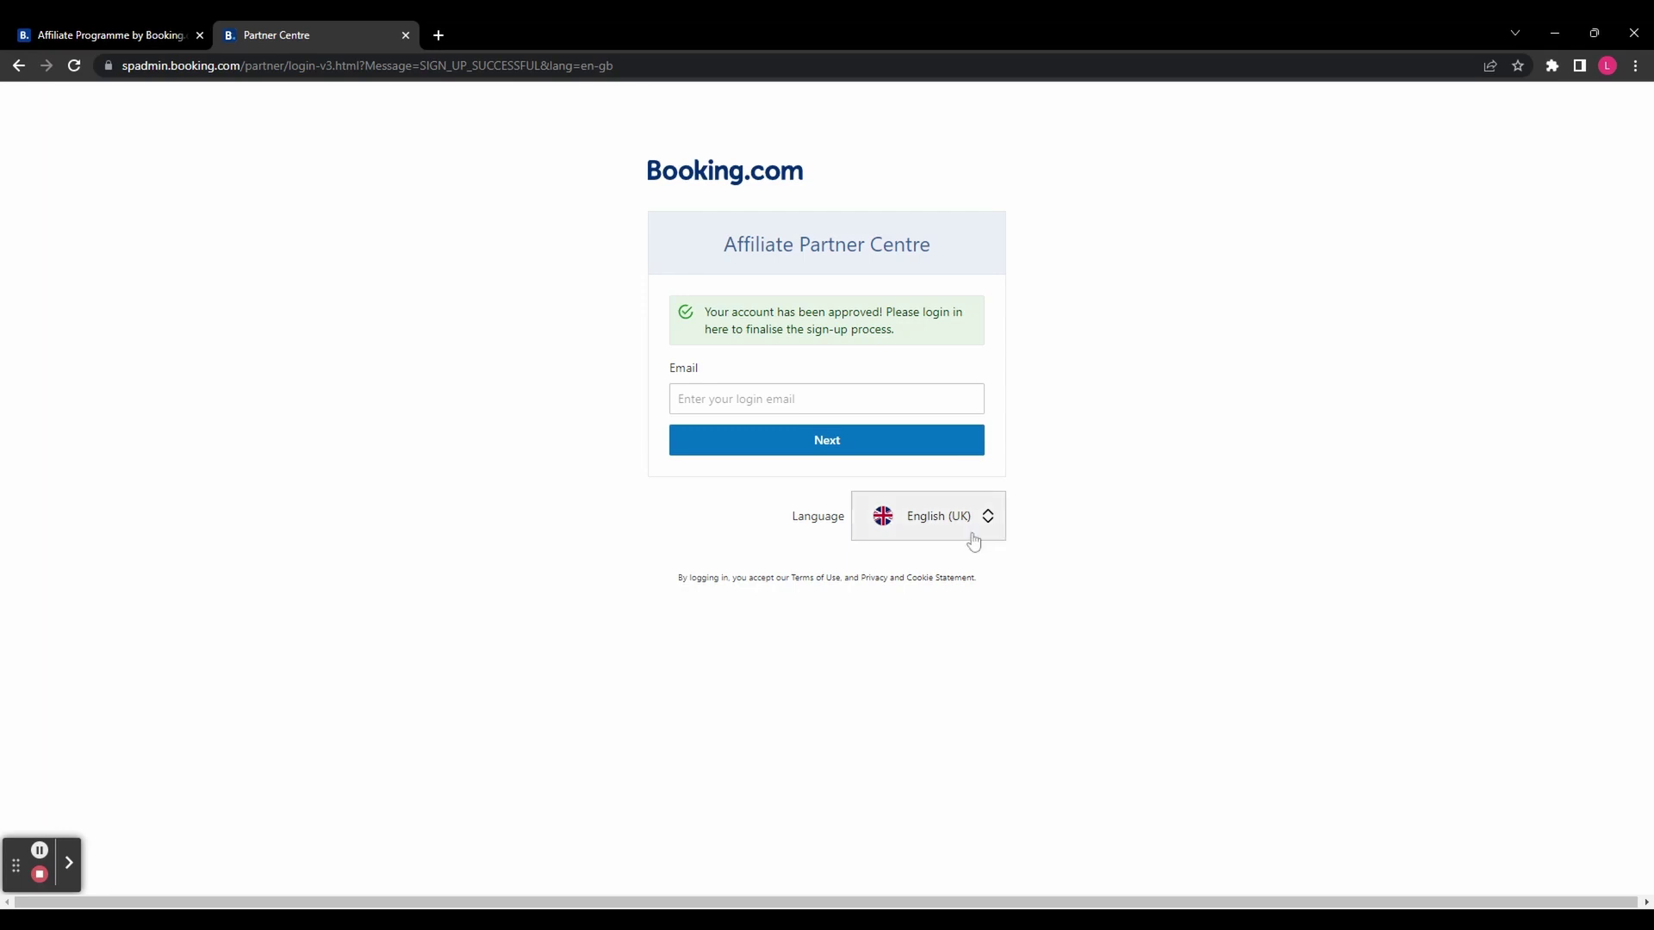
- Continue sign-in to land on the Dashboard showing legal information, bank details and affiliate link tasks
click(814, 442)
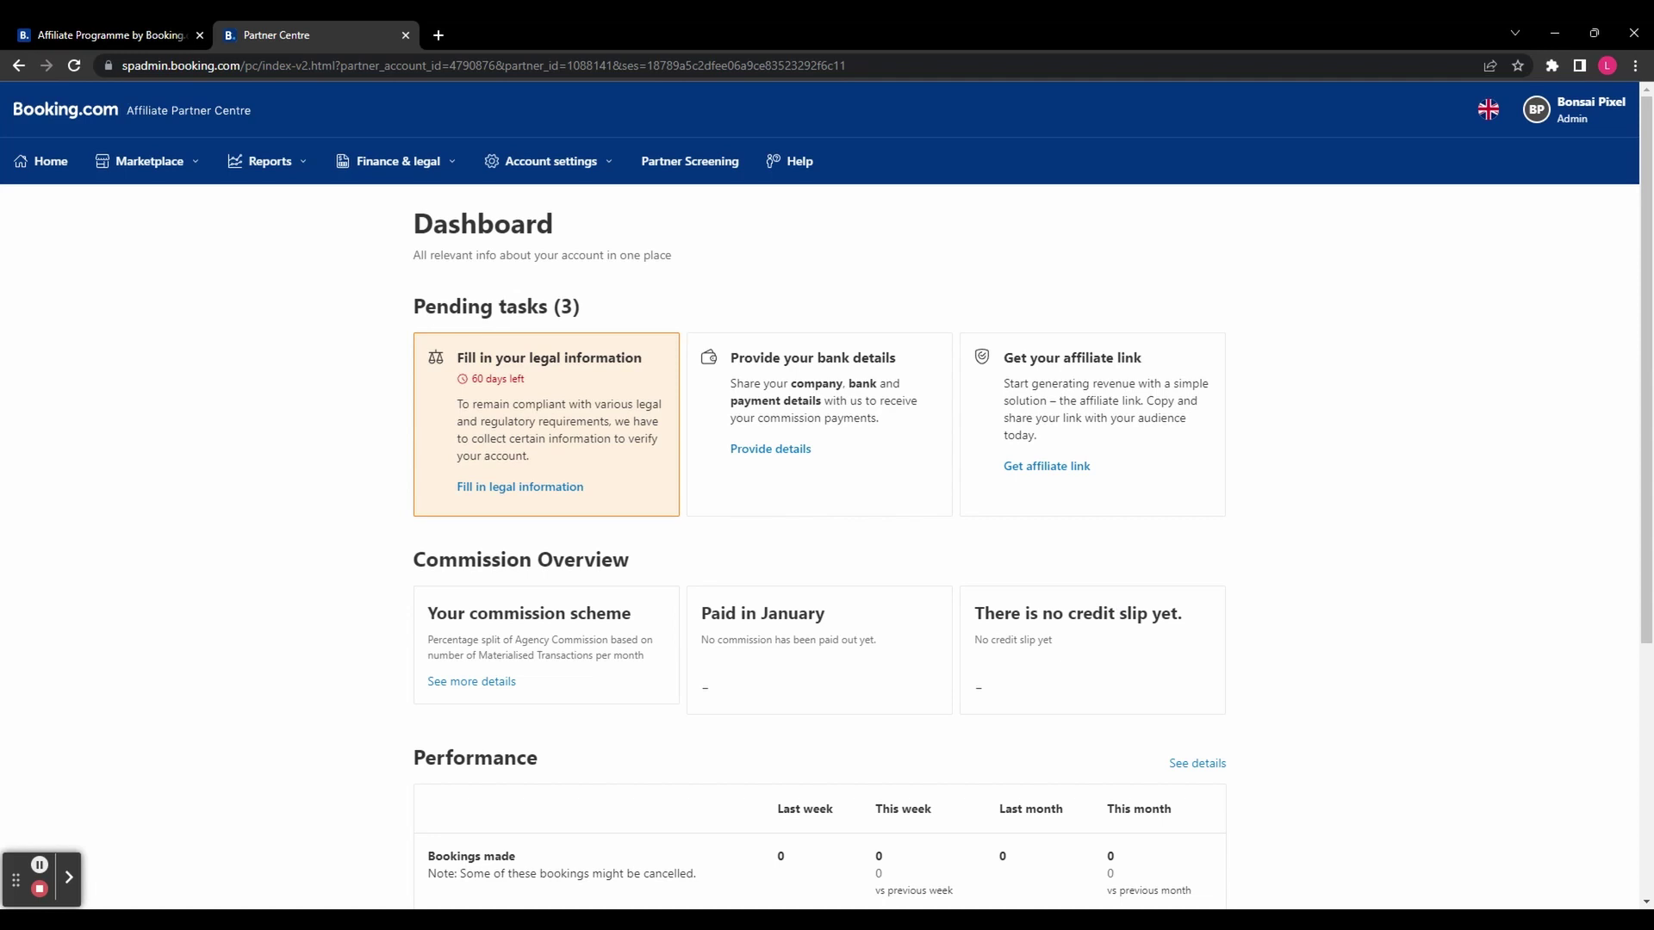
click(568, 491)
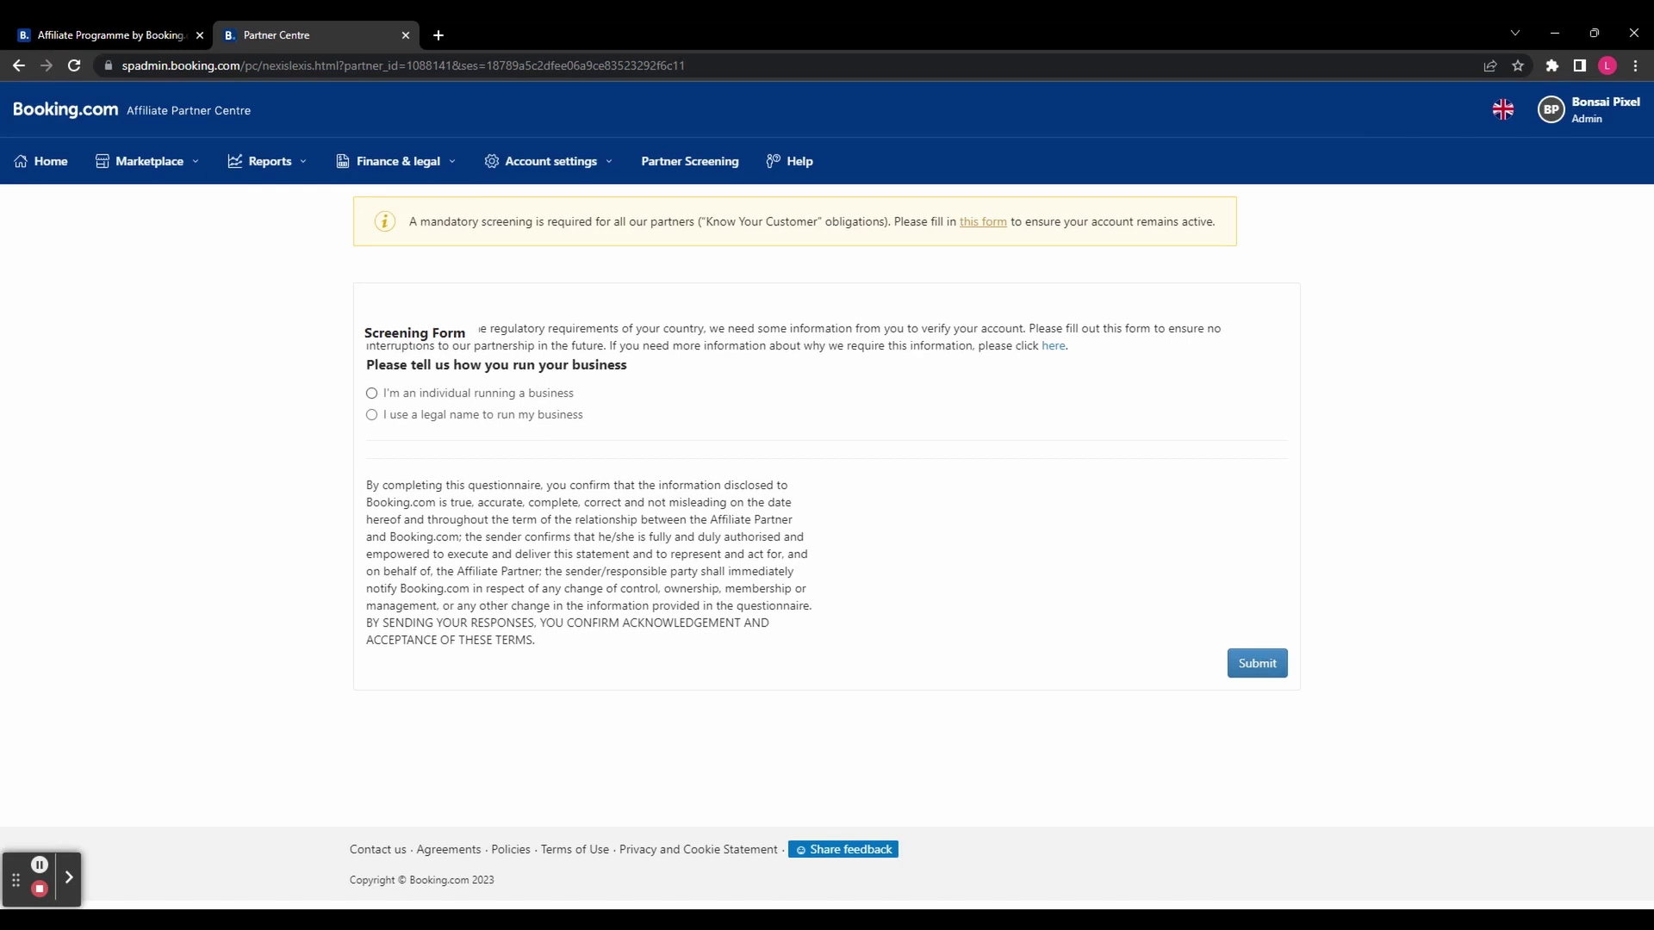
click(372, 393)
scroll(799, 459, down, 1)
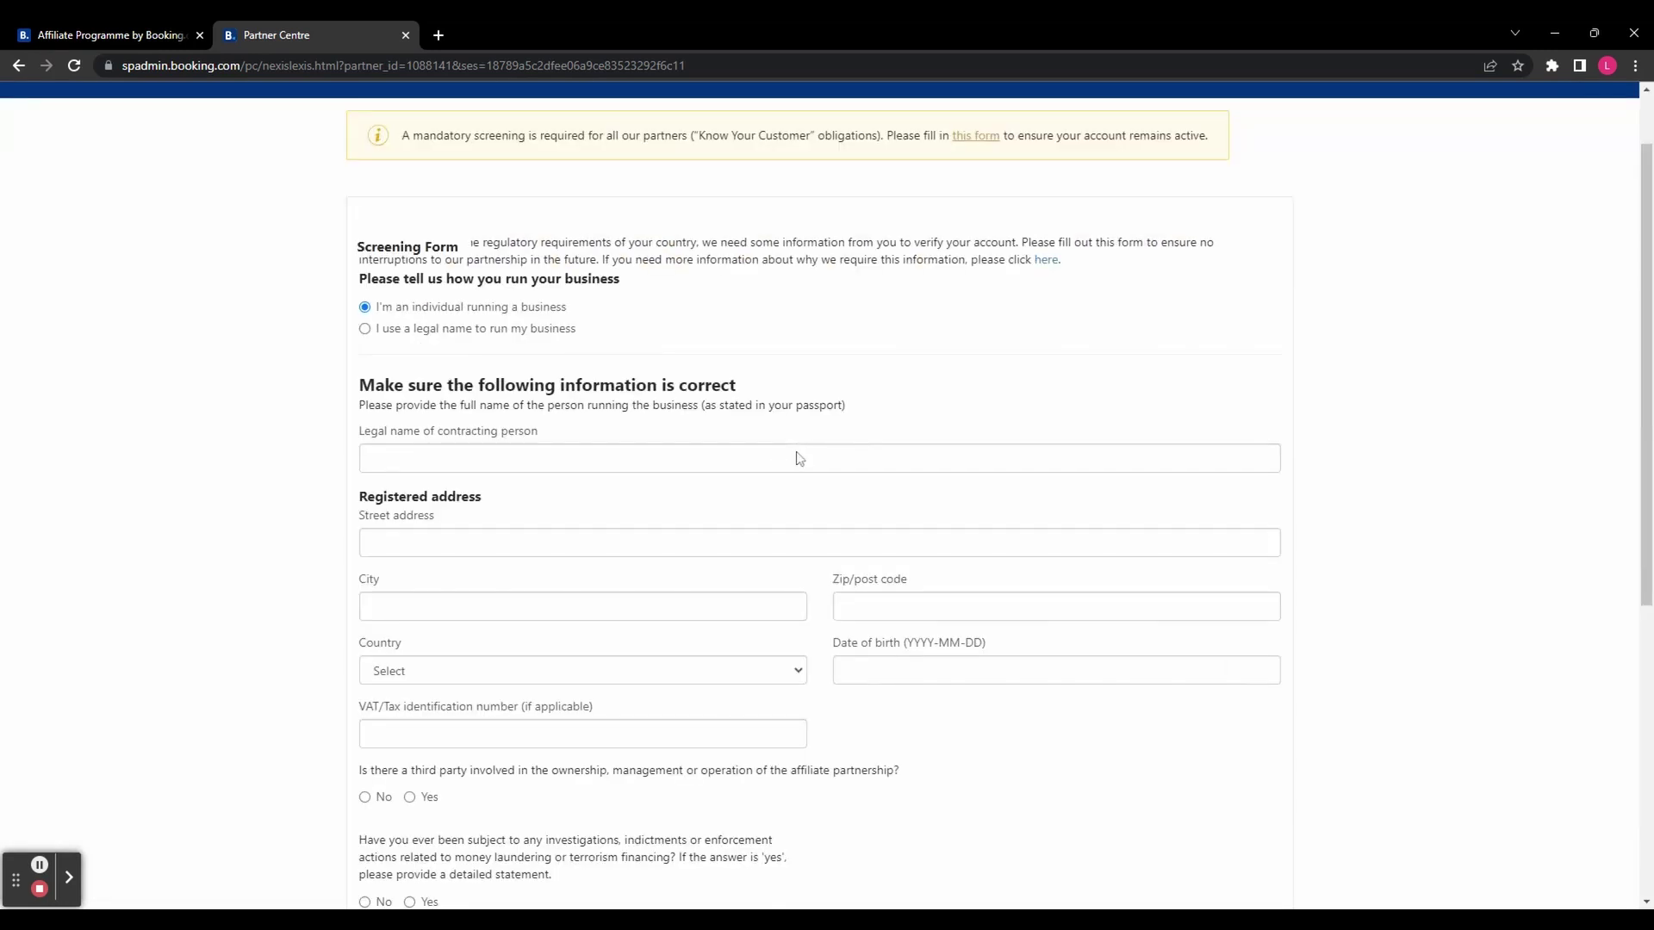
scroll(799, 452, down, 1)
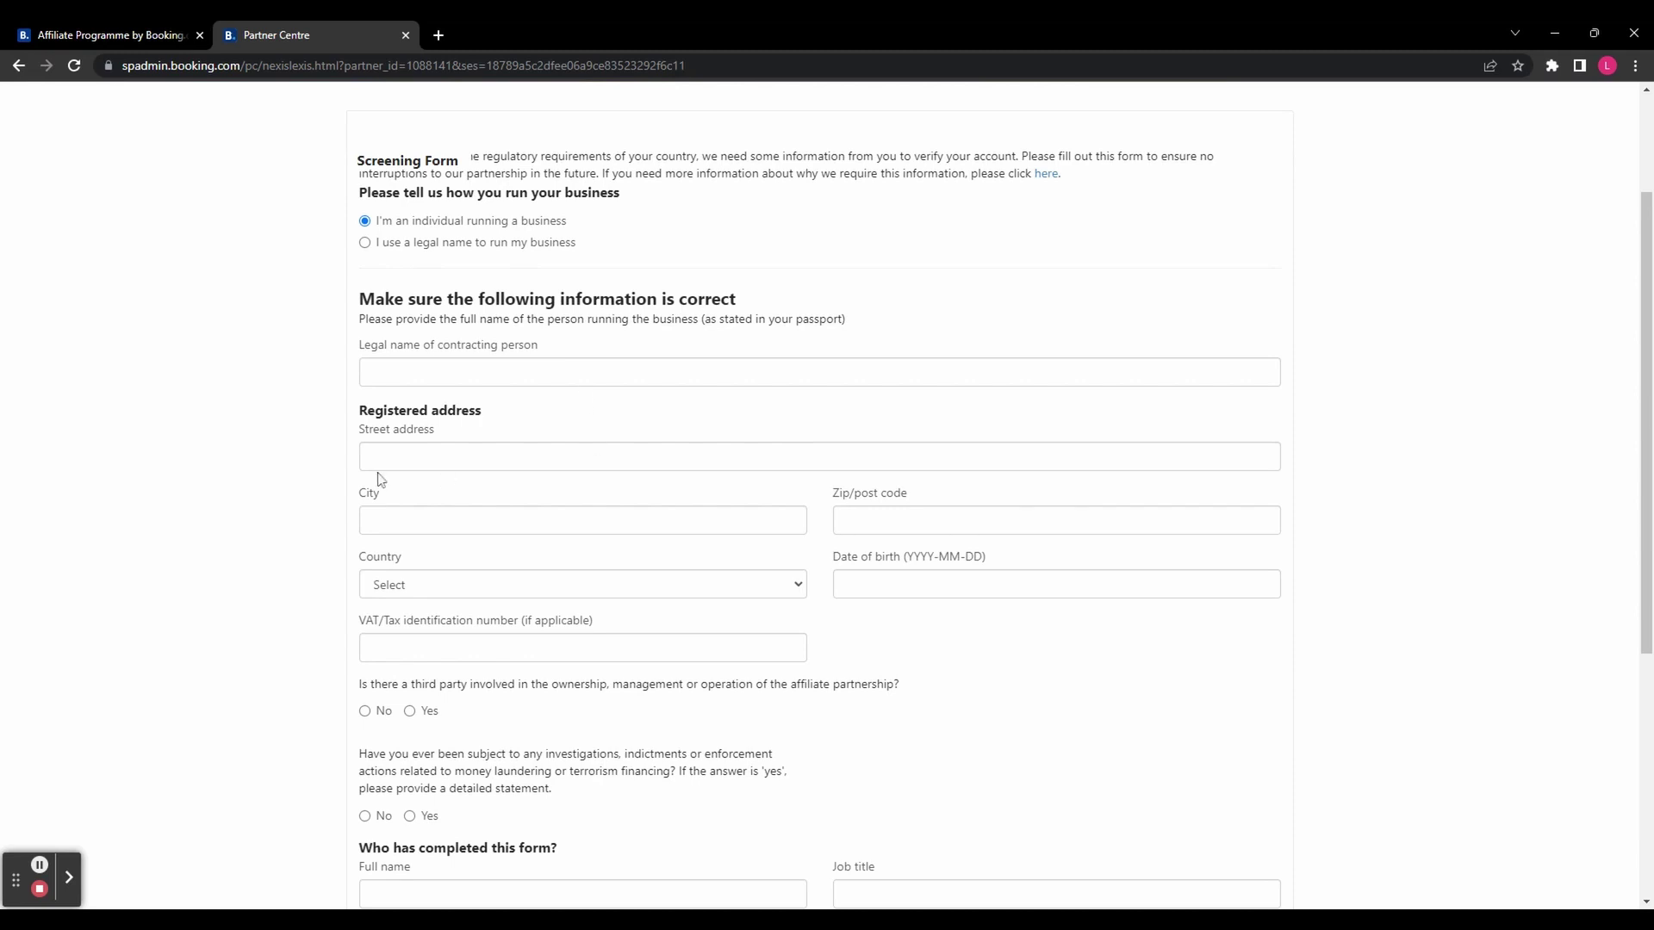
scroll(819, 496, down, 2)
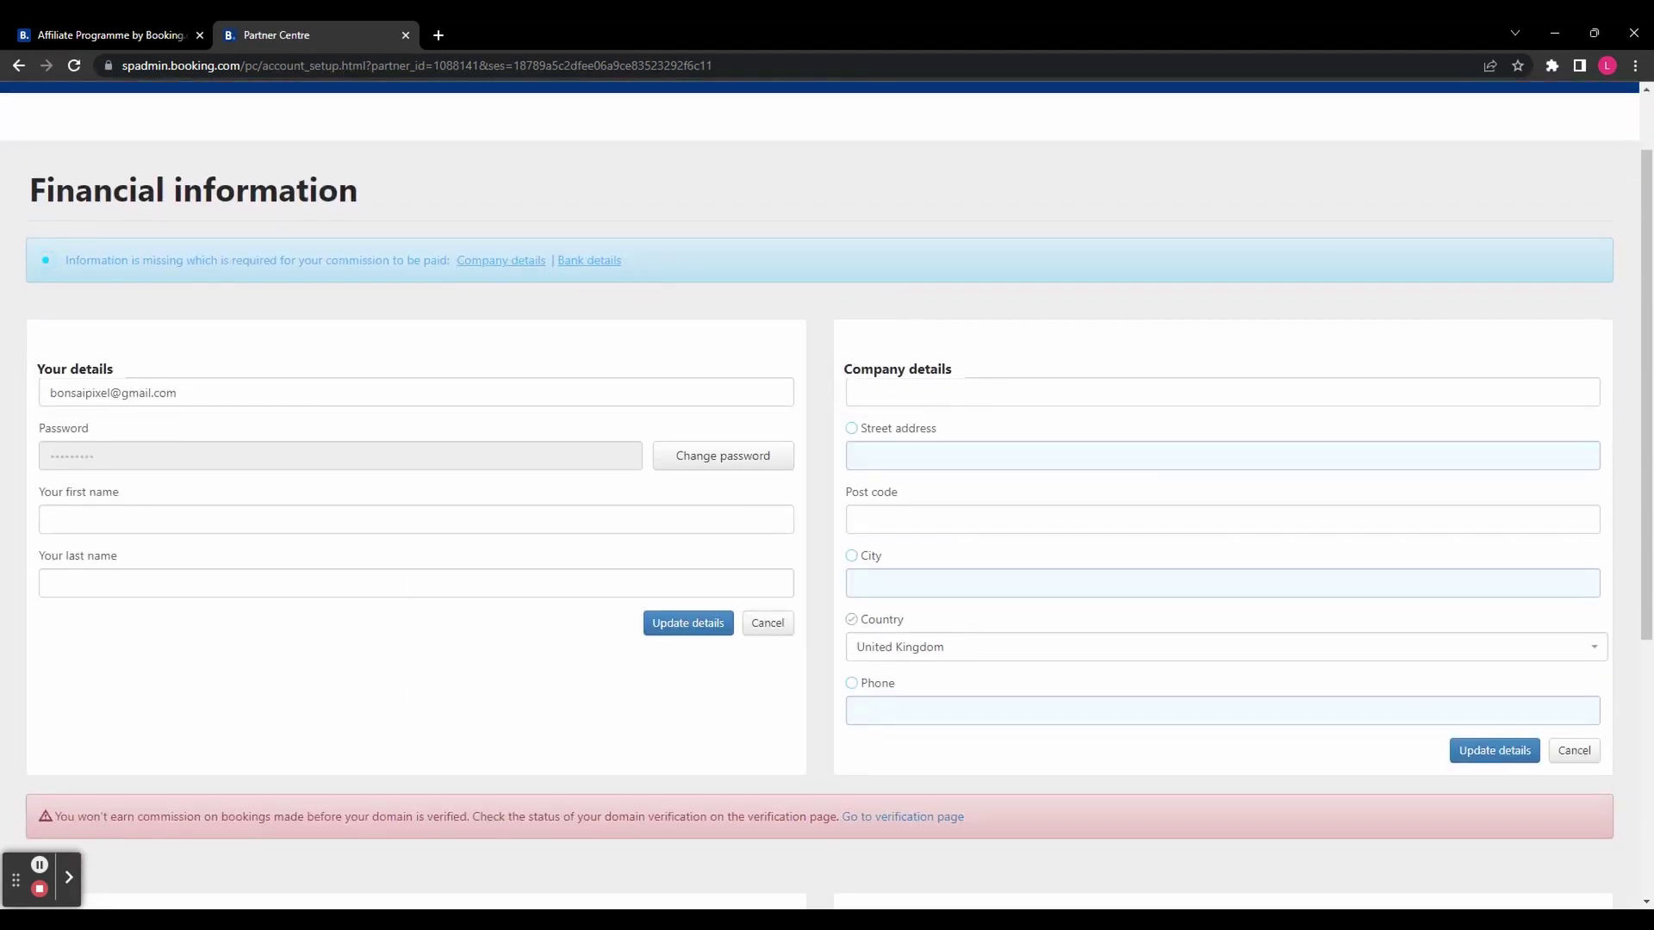
scroll(1030, 669, down, 5)
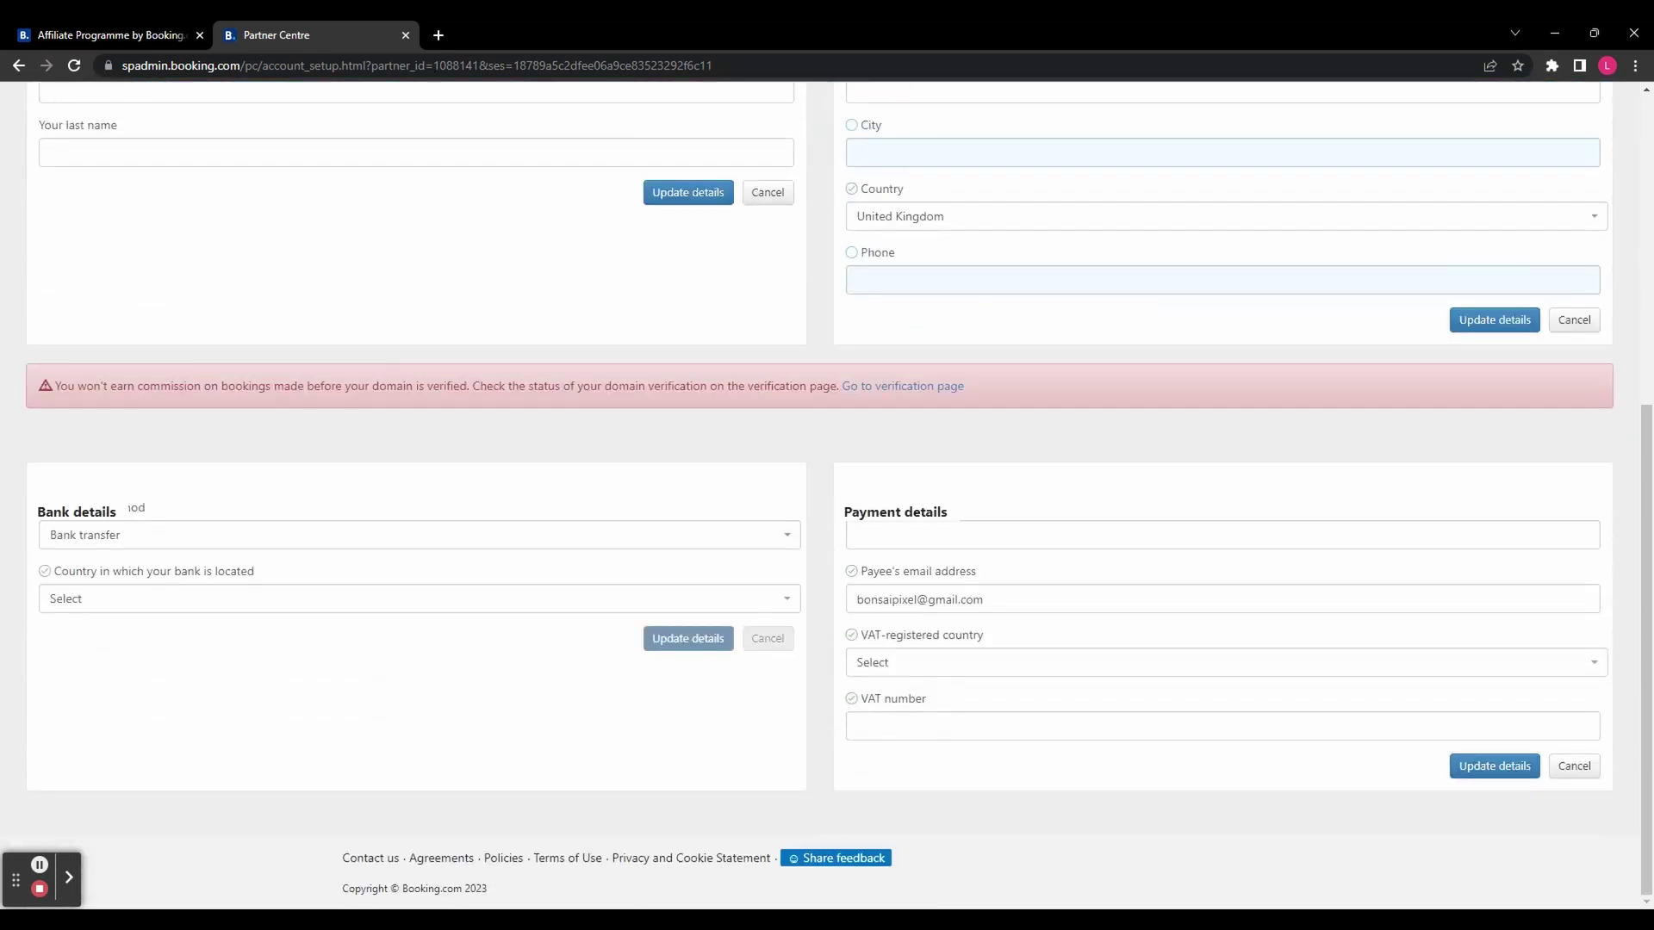
click(254, 536)
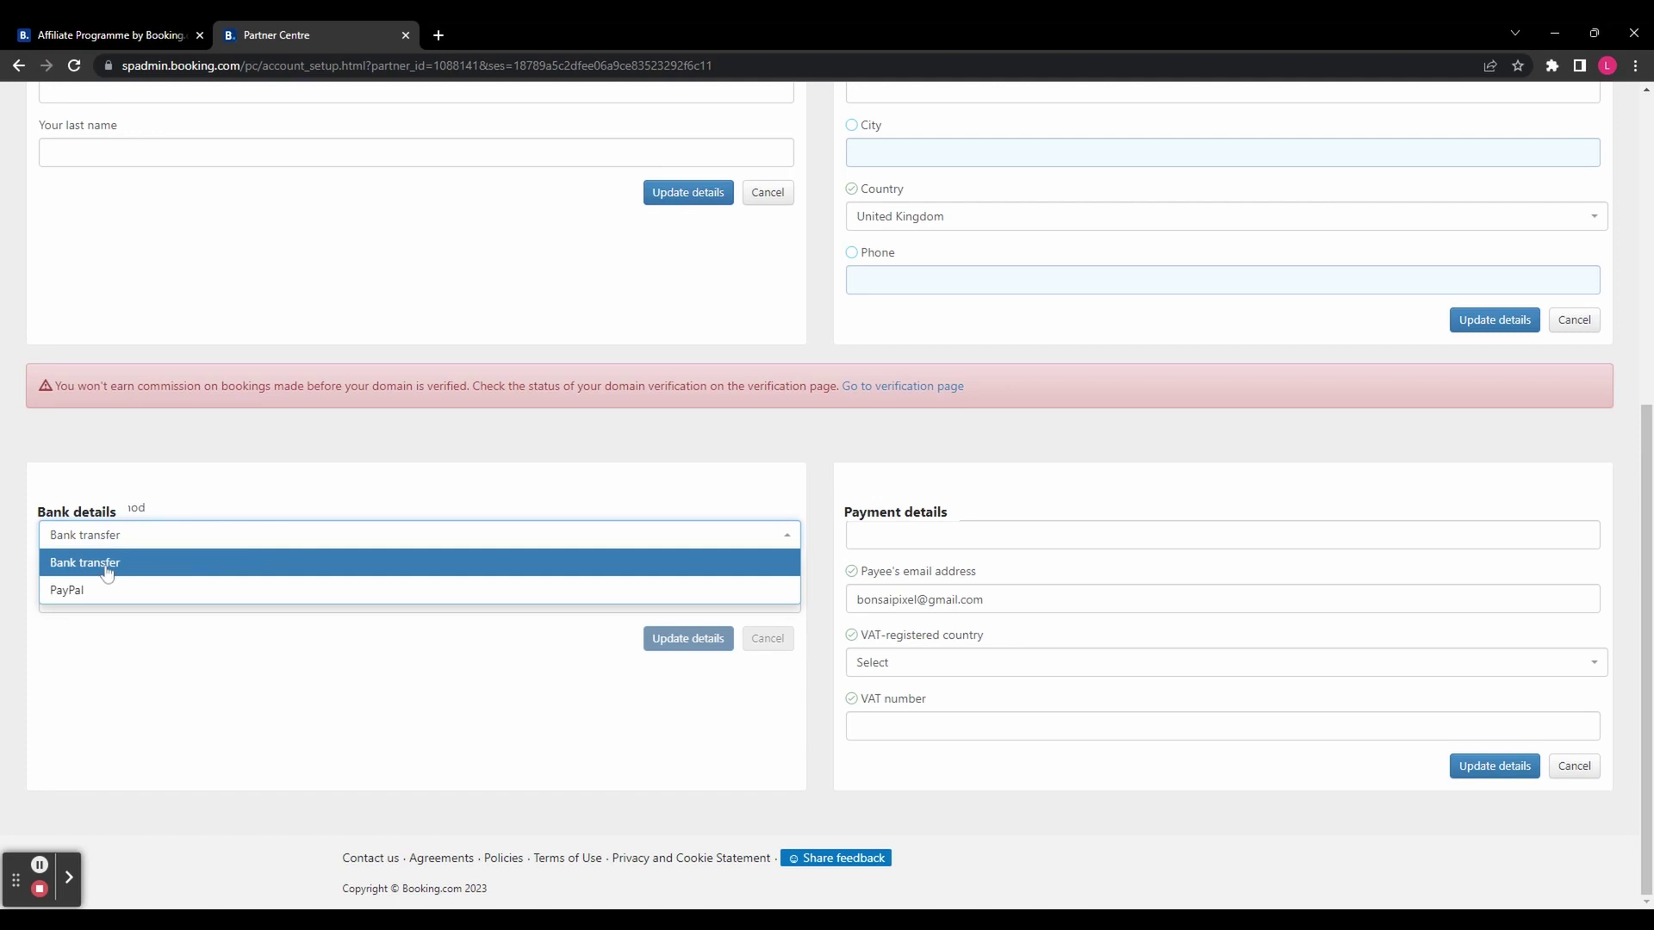
click(197, 508)
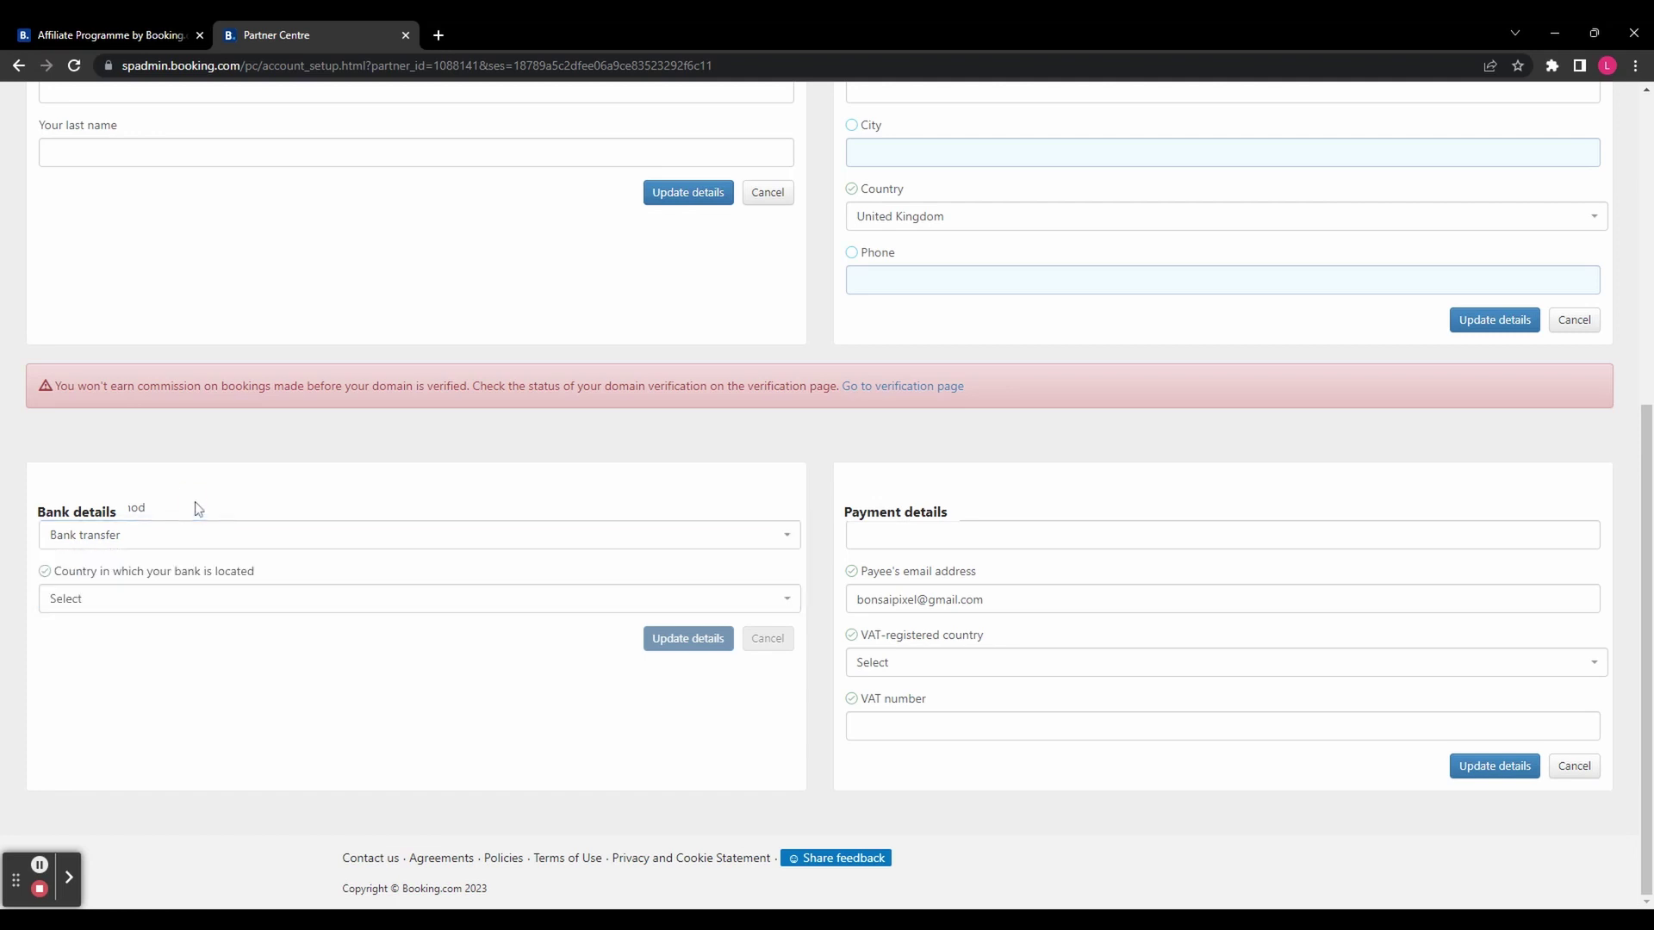
click(196, 600)
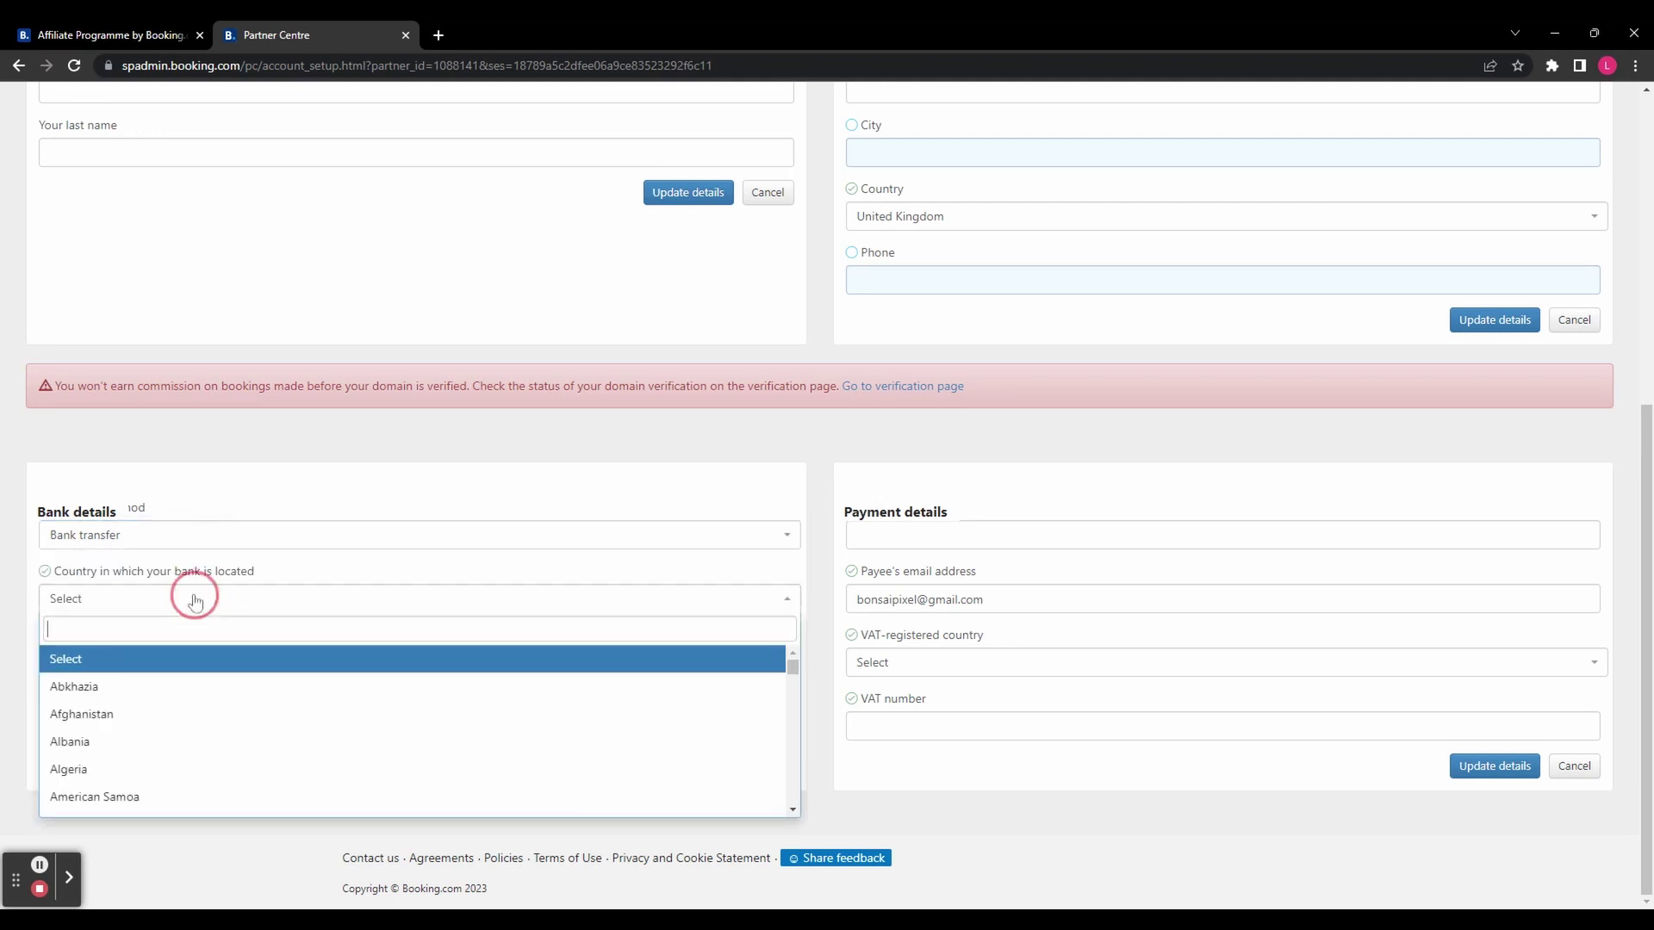
click(317, 483)
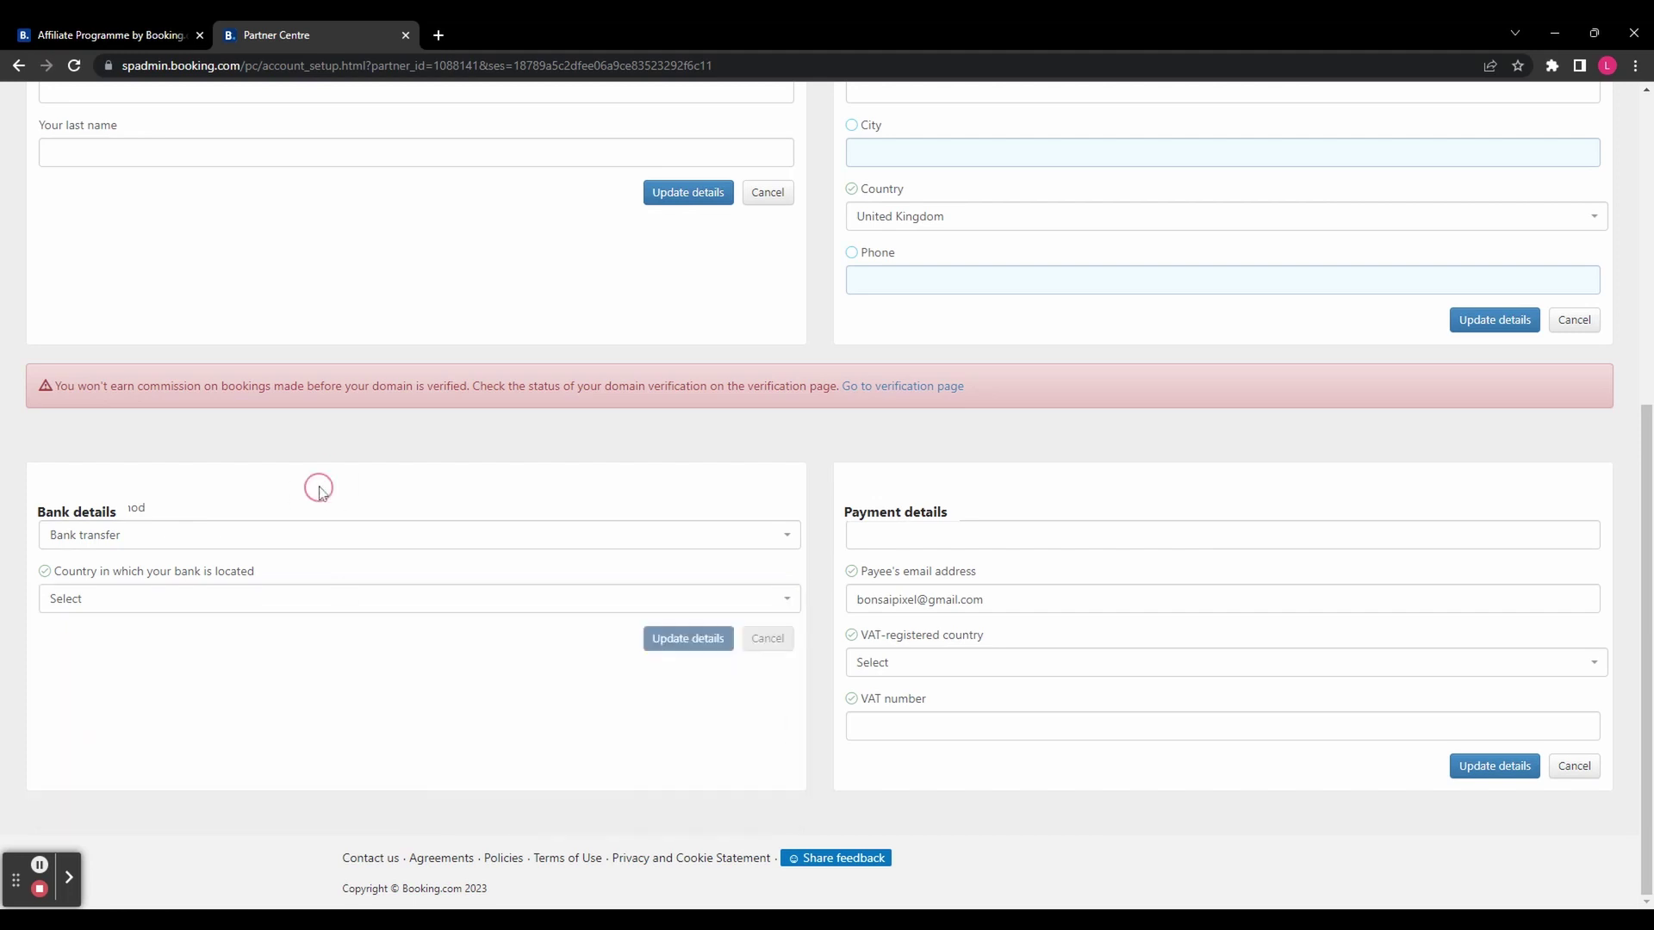
click(484, 545)
click(406, 583)
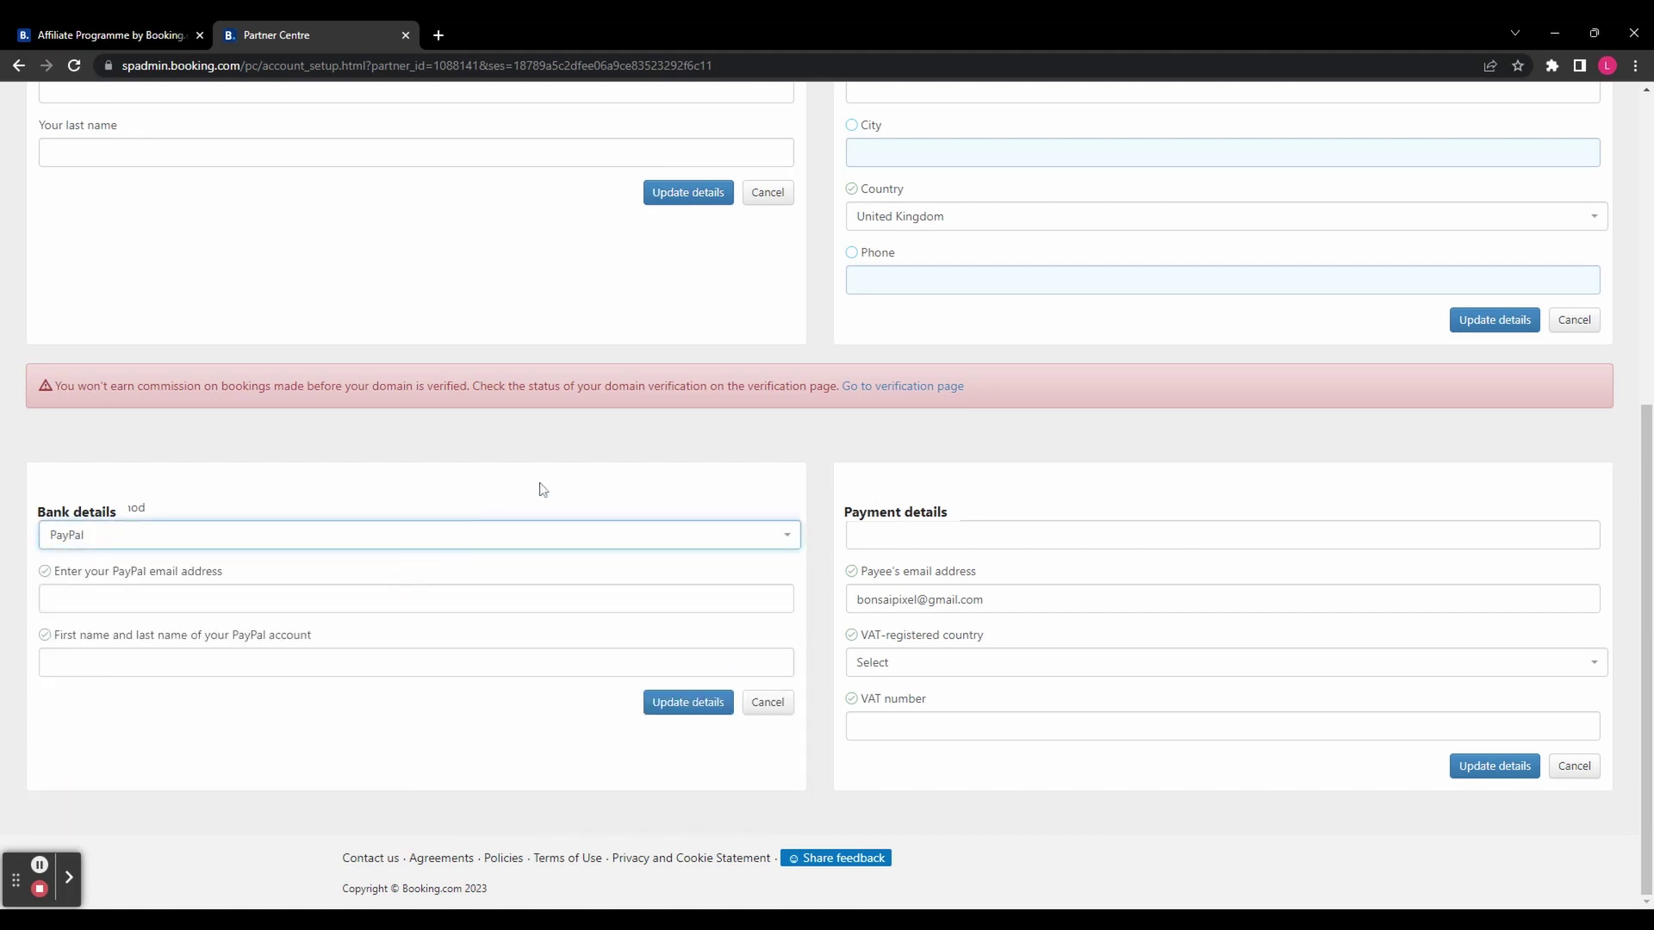
click(410, 545)
click(410, 565)
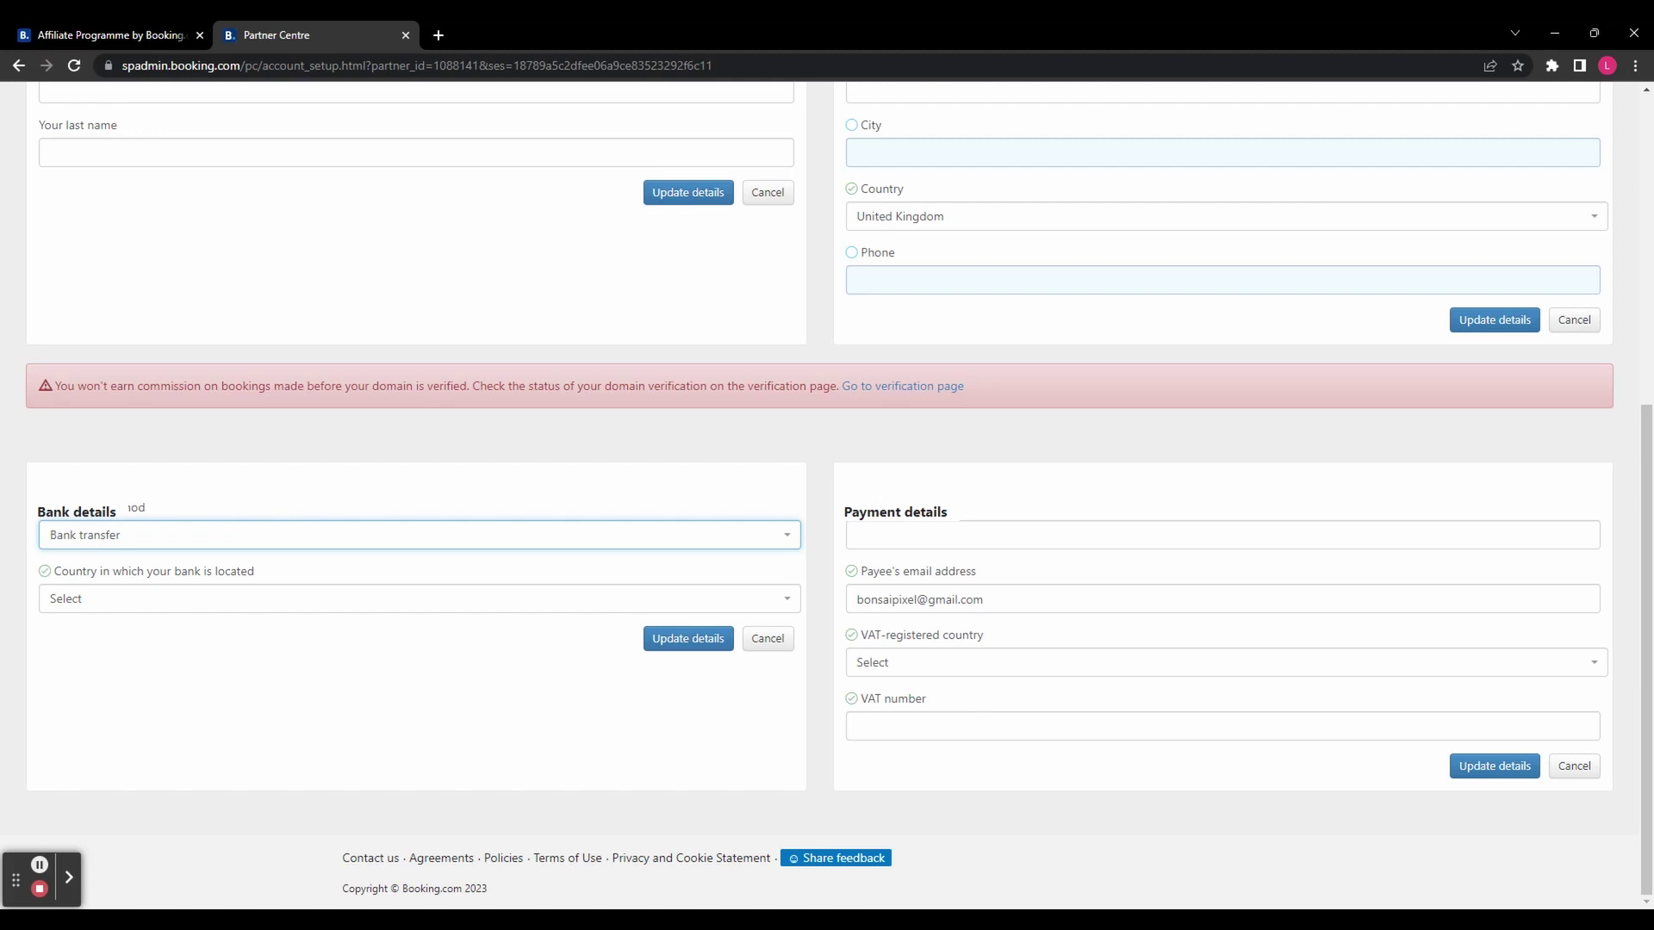
click(1495, 766)
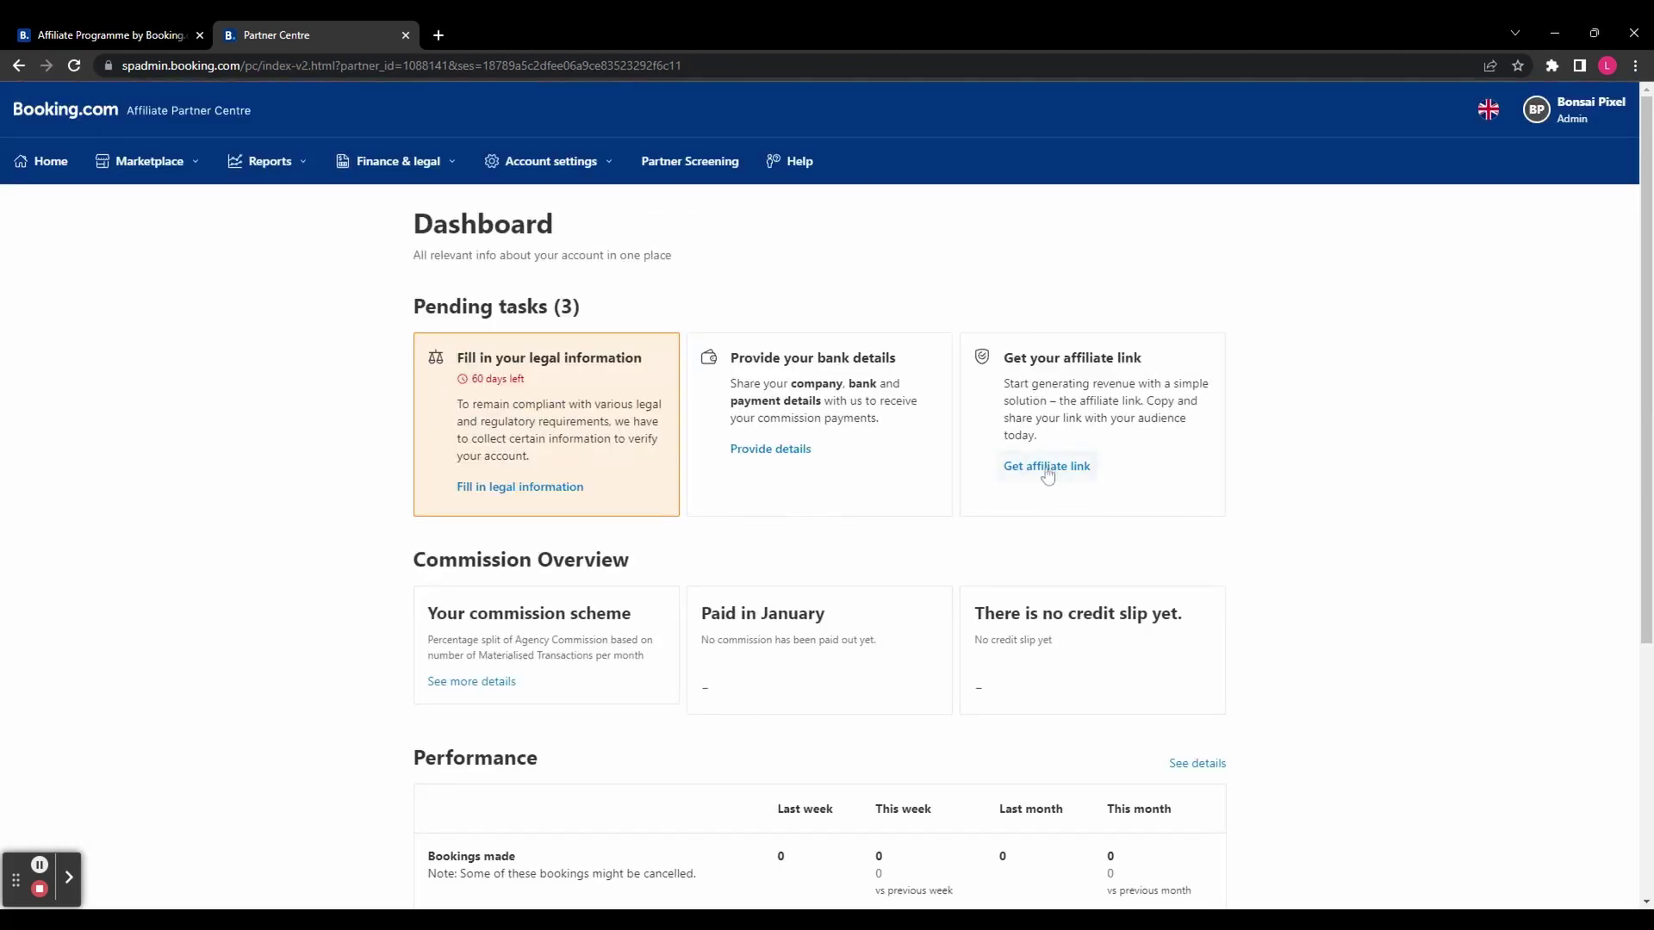
- From Get affiliate link, go to the Marketplace and browse its widget products
click(1046, 469)
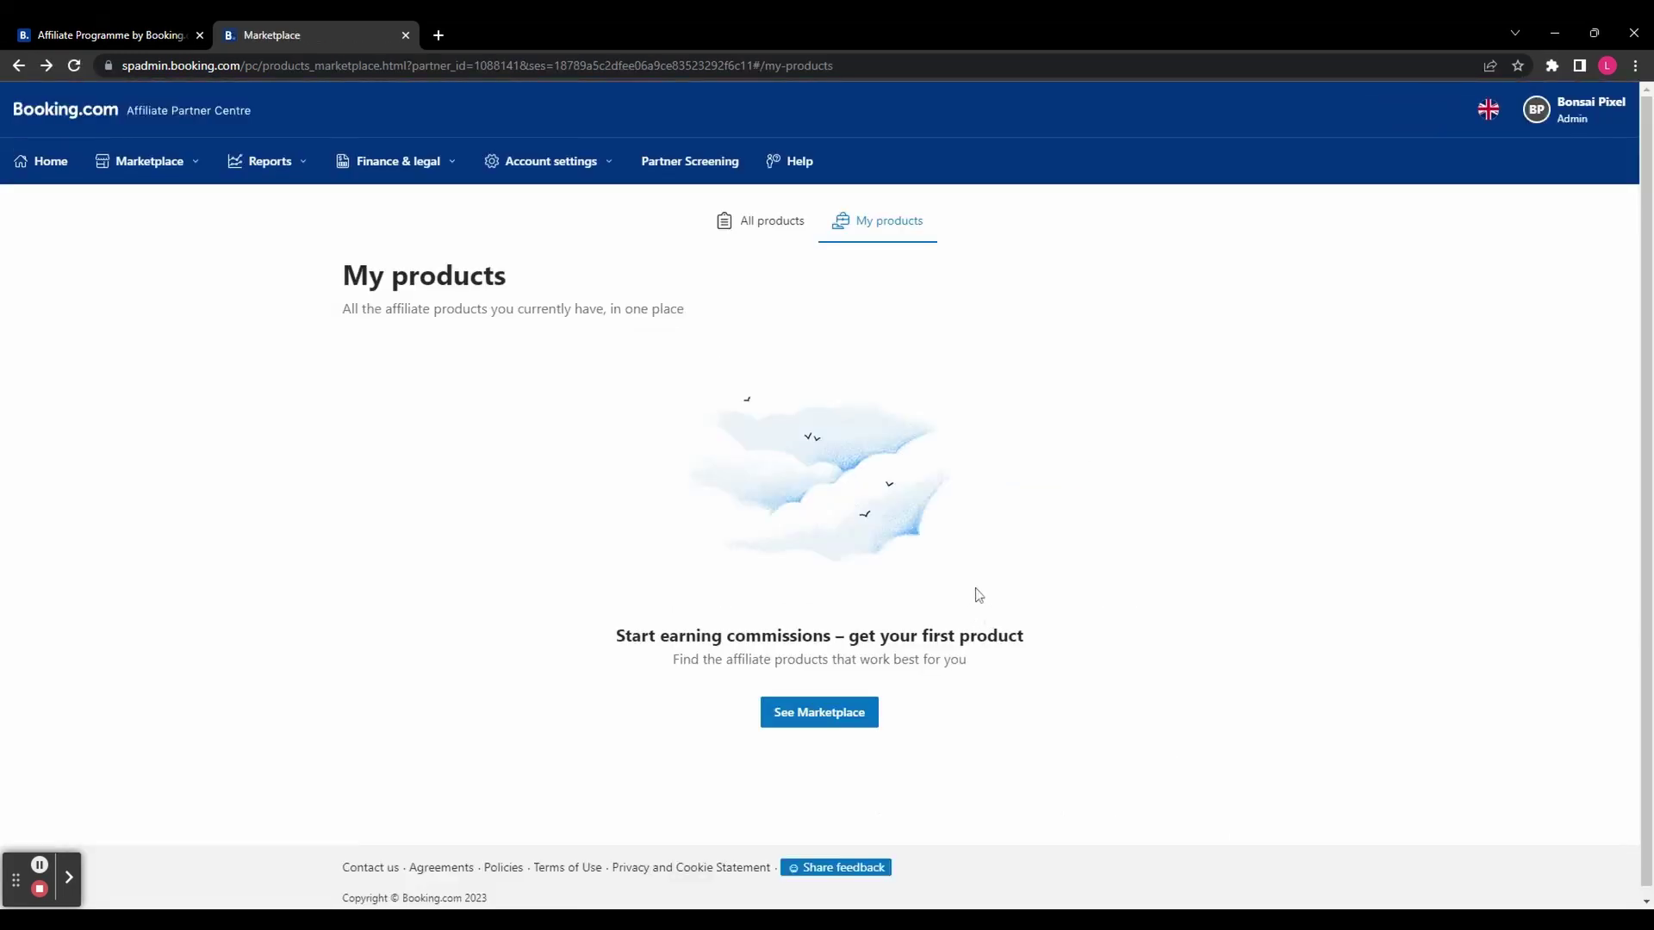
click(810, 726)
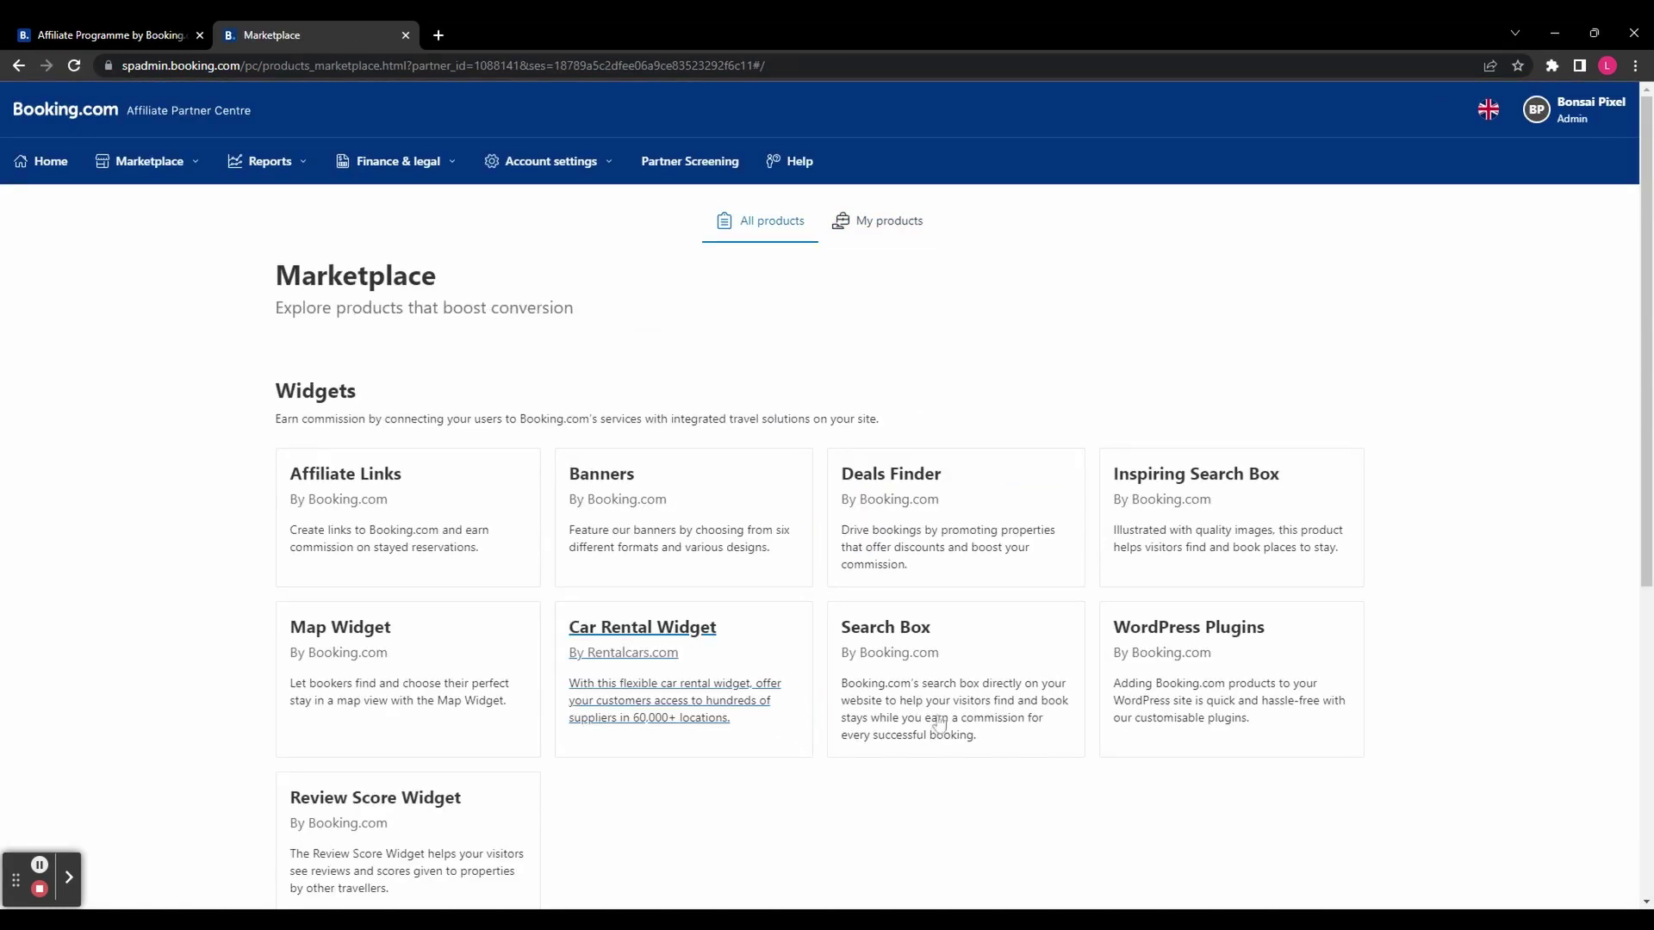
scroll(1449, 591, down, 6)
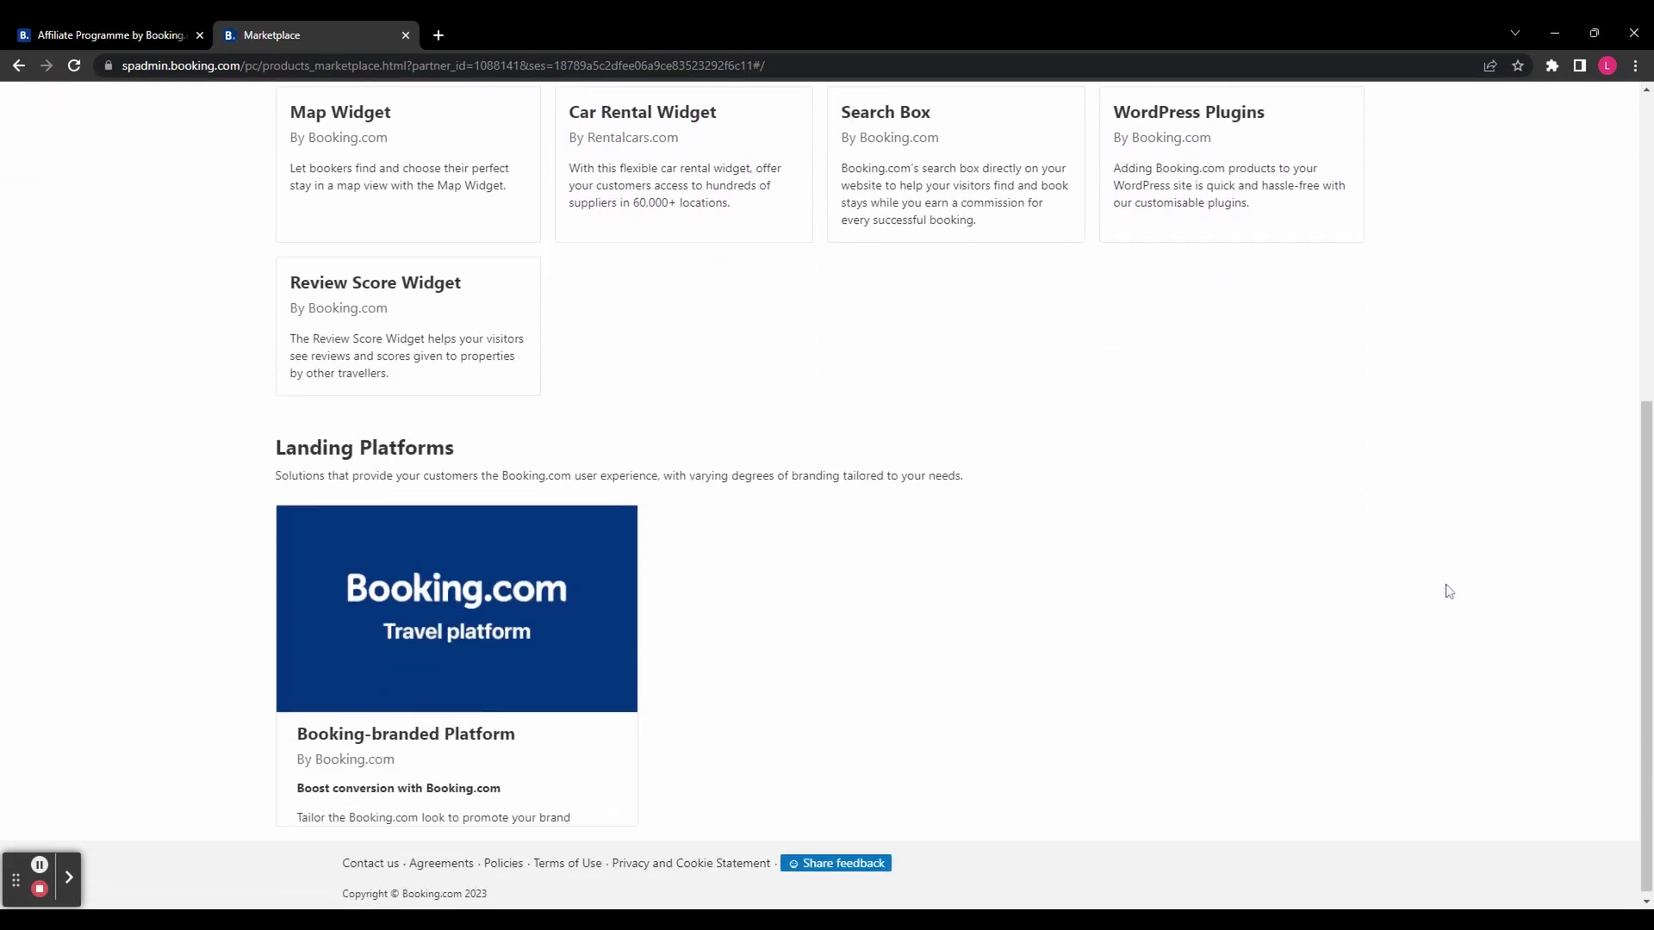
scroll(1449, 591, up, 7)
scroll(1449, 591, down, 1)
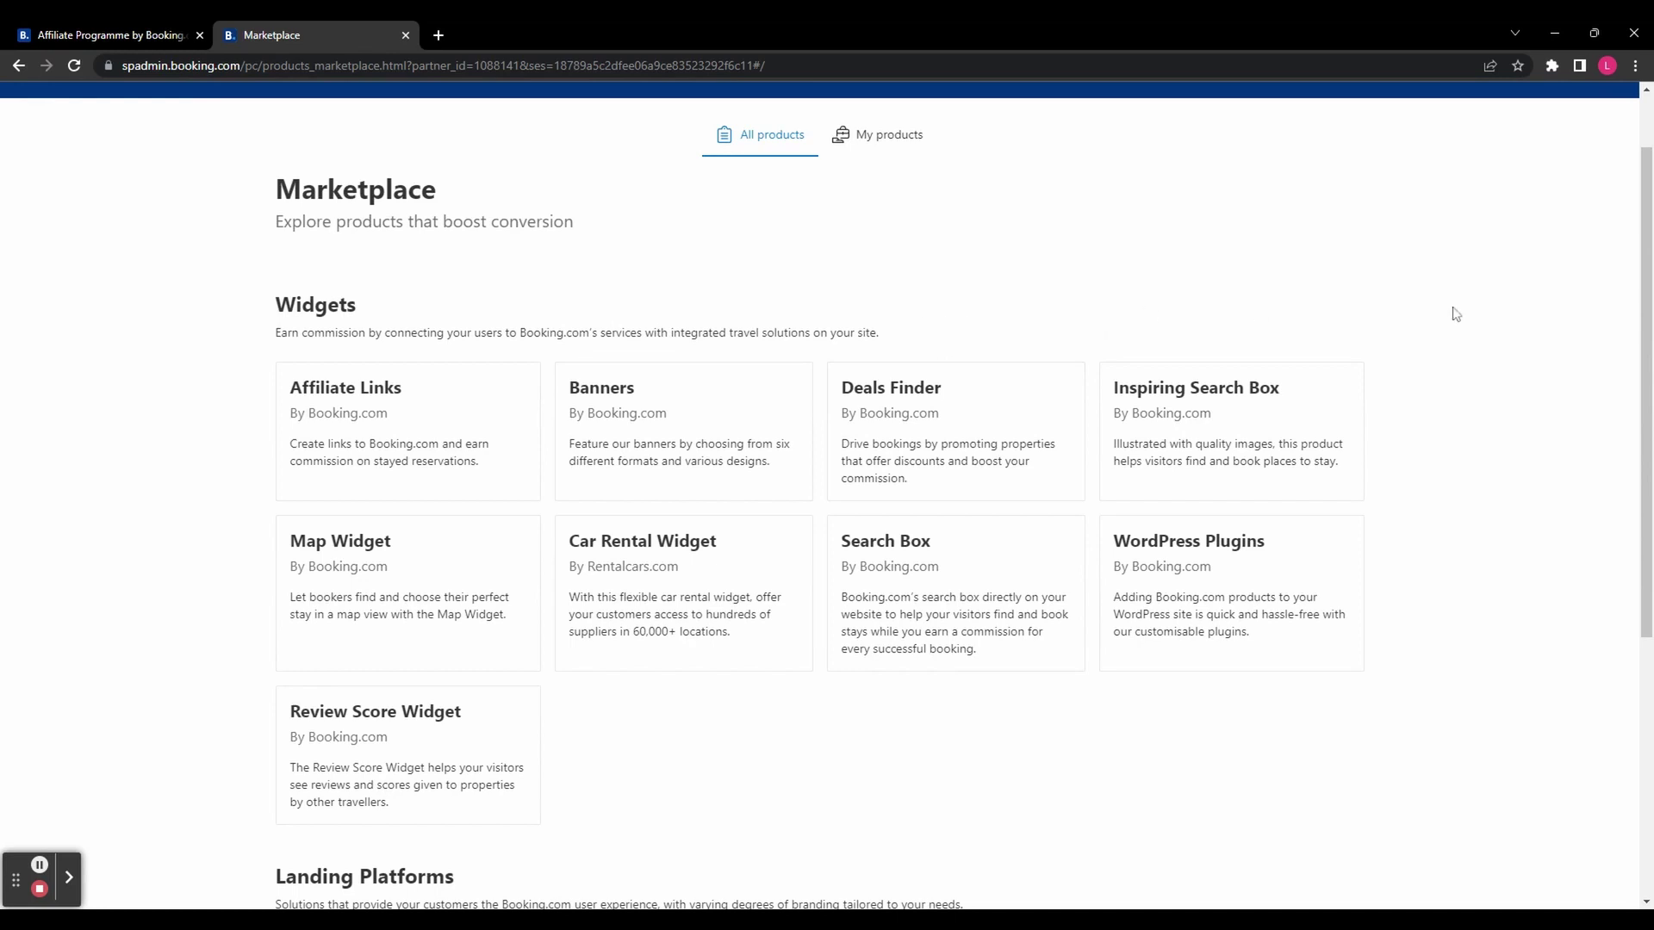
scroll(1454, 313, down, 2)
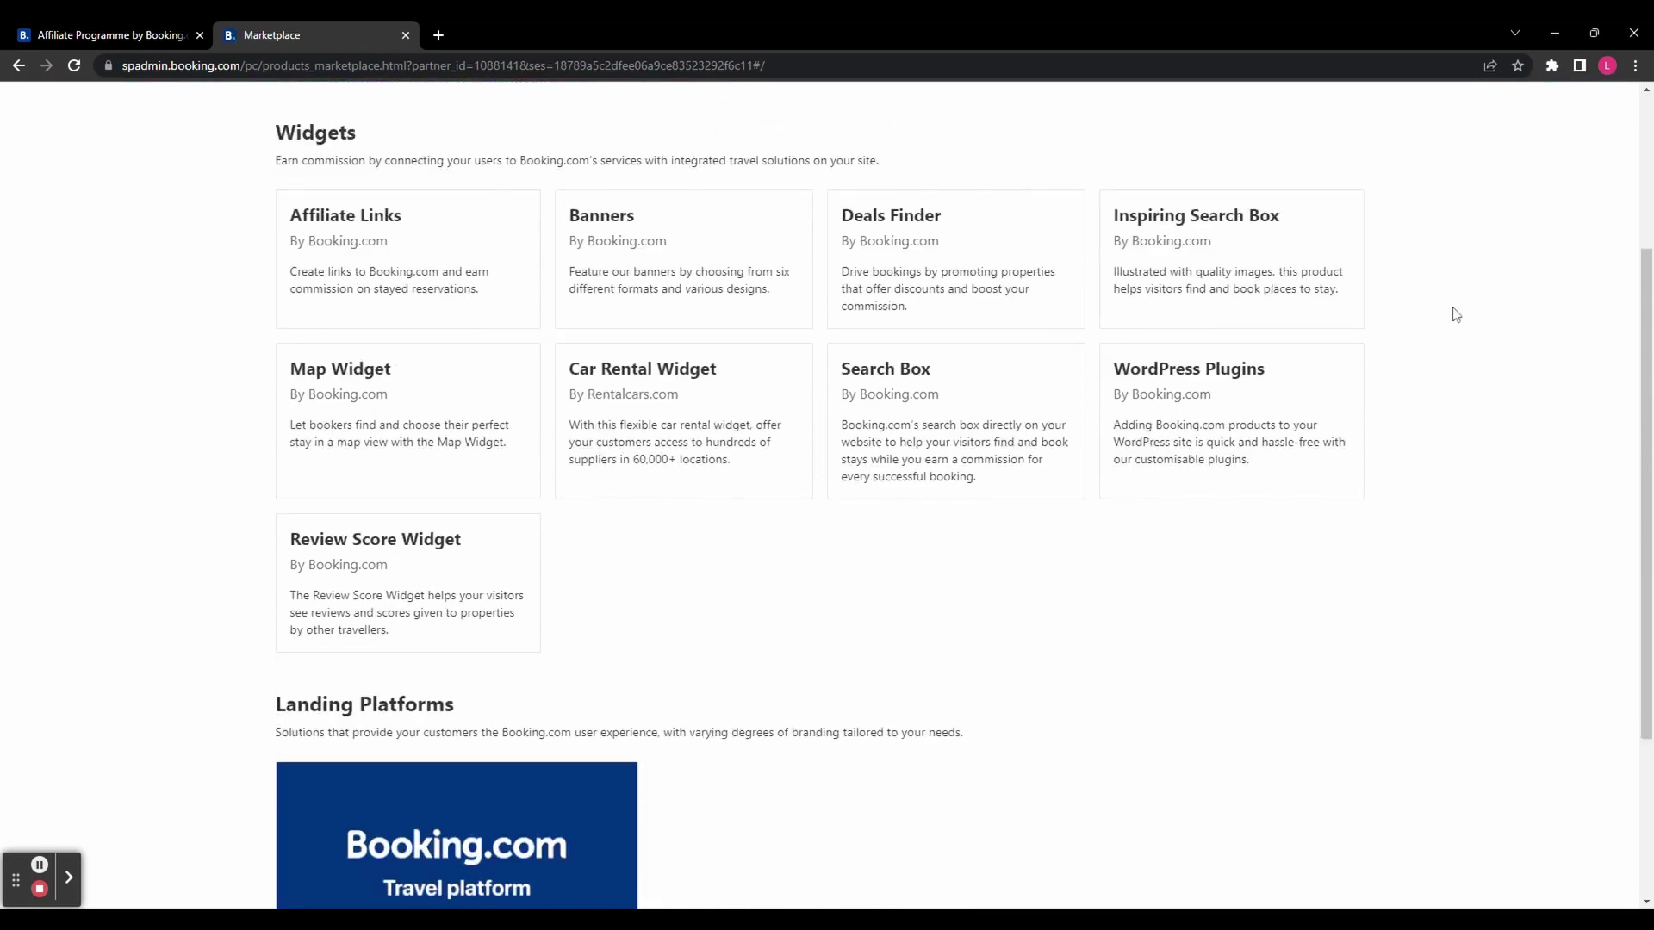
scroll(1455, 313, up, 3)
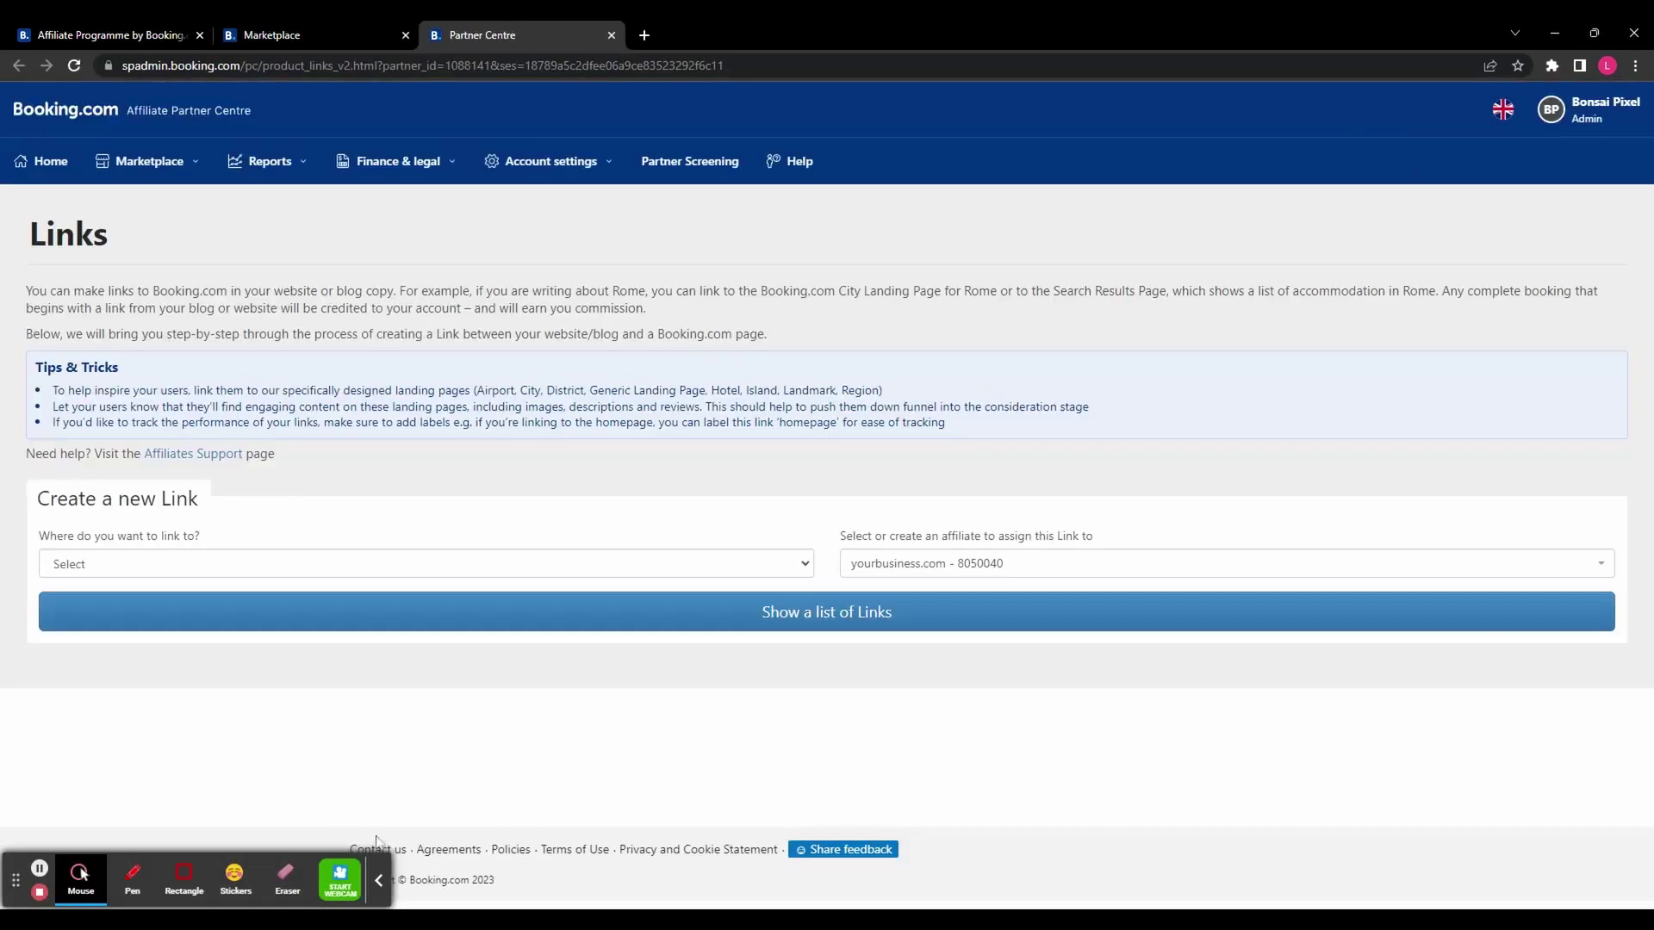
- Point the new link to a Landmark page in the United States
click(379, 880)
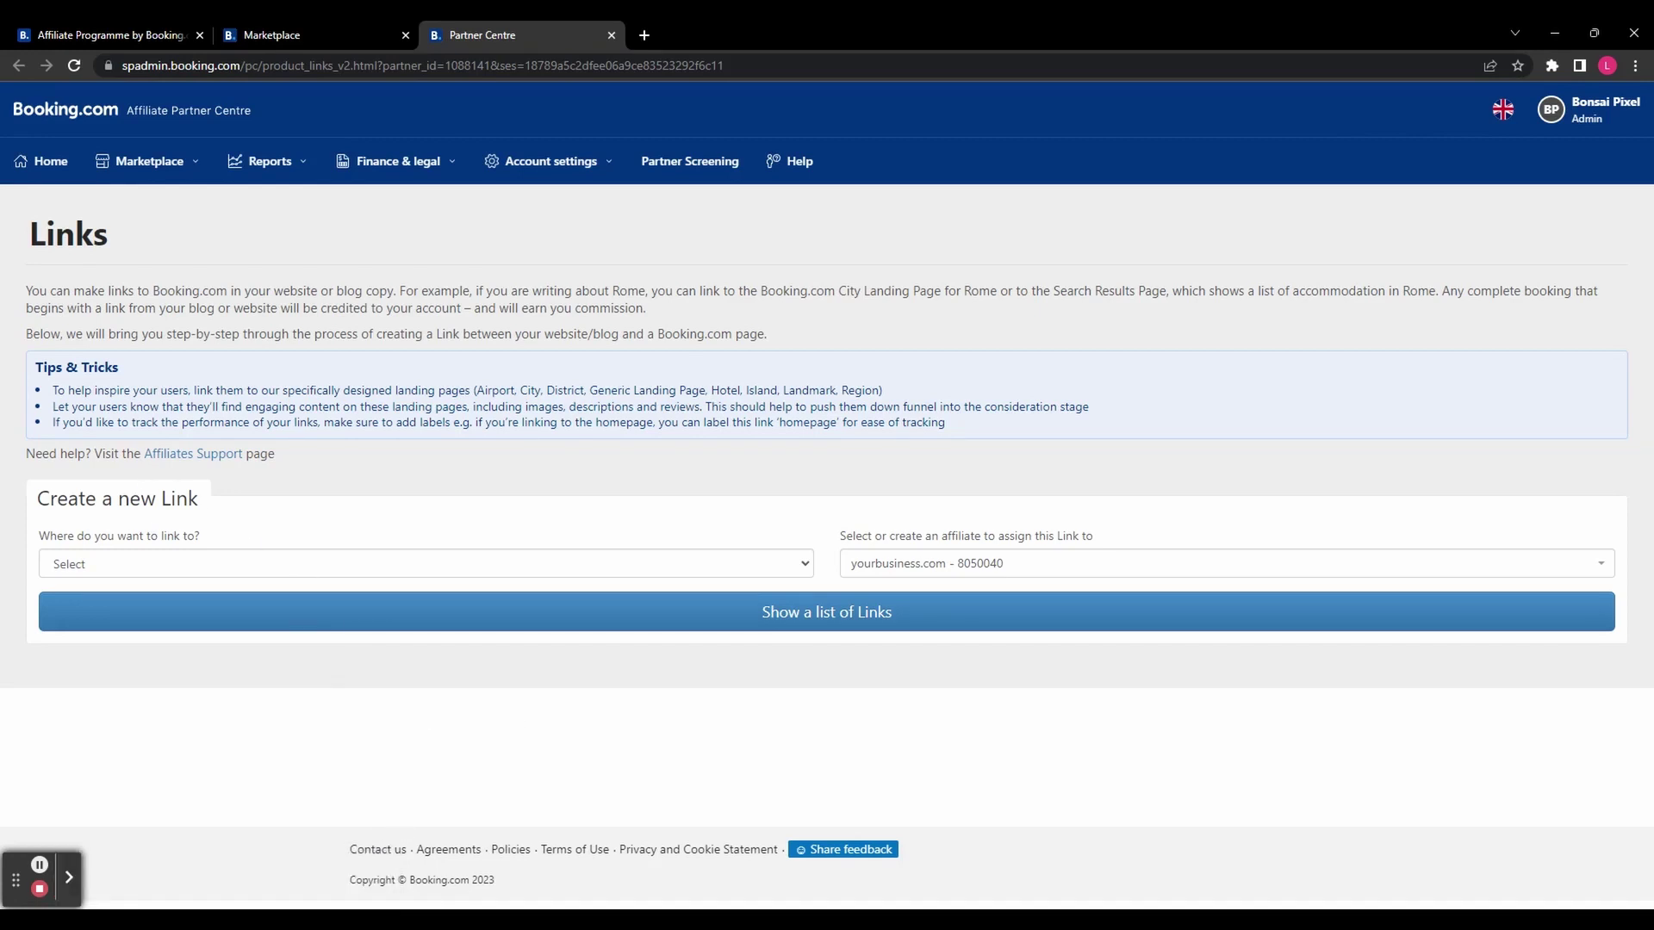
click(164, 563)
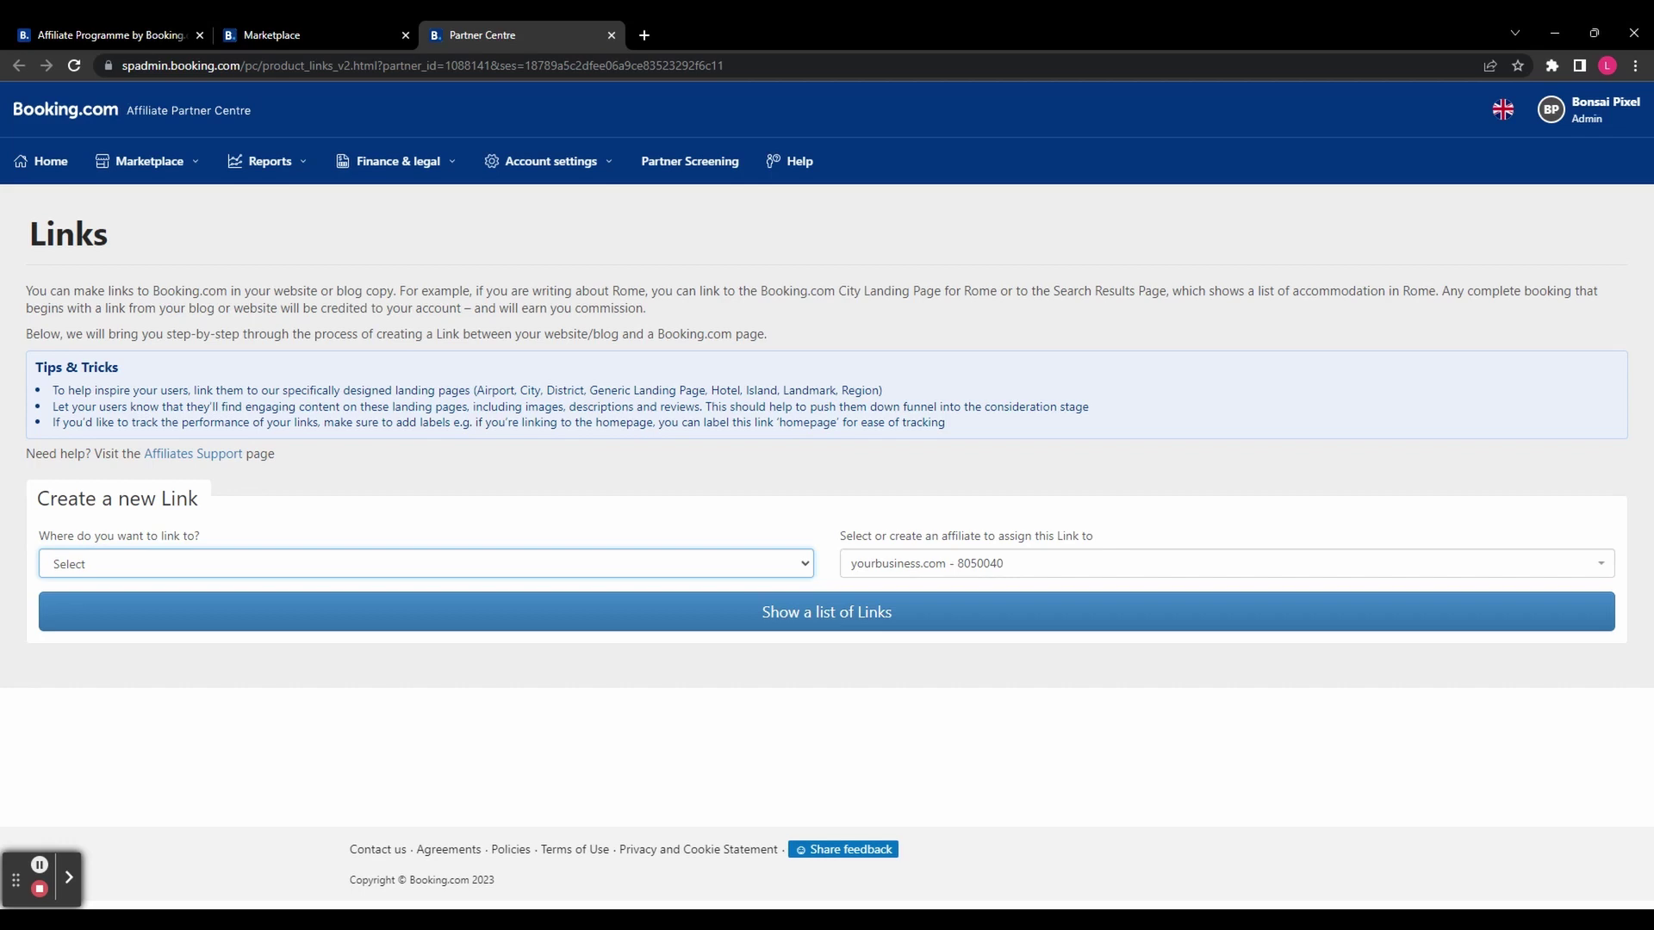
key(l)
scroll(221, 693, down, 1)
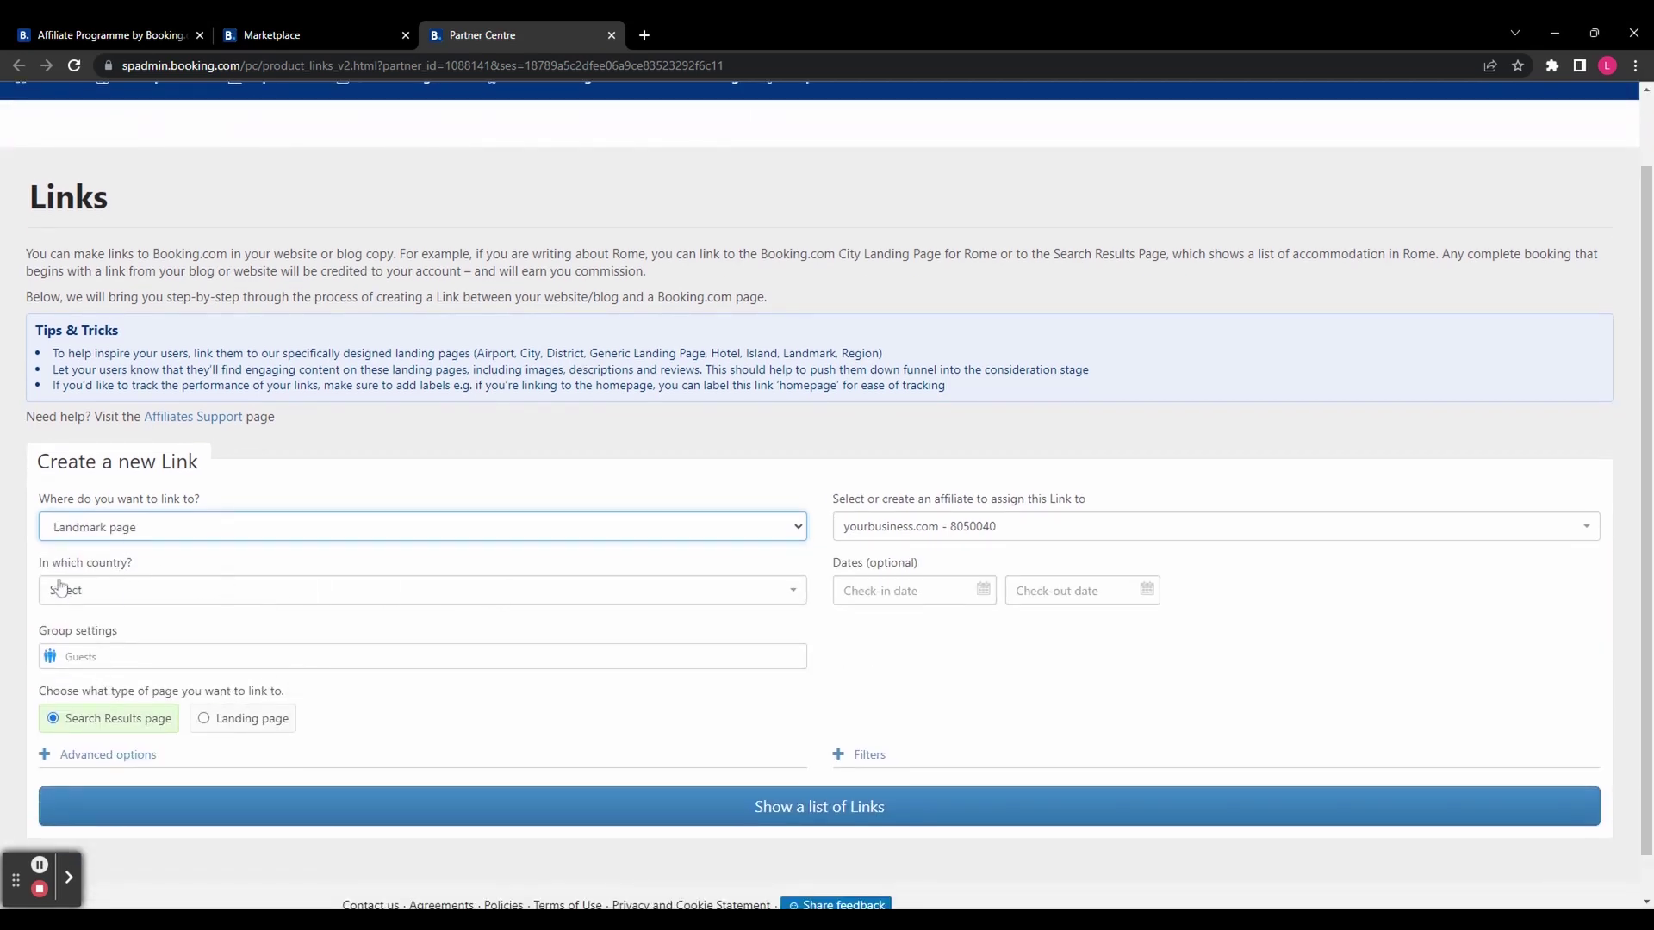
click(517, 592)
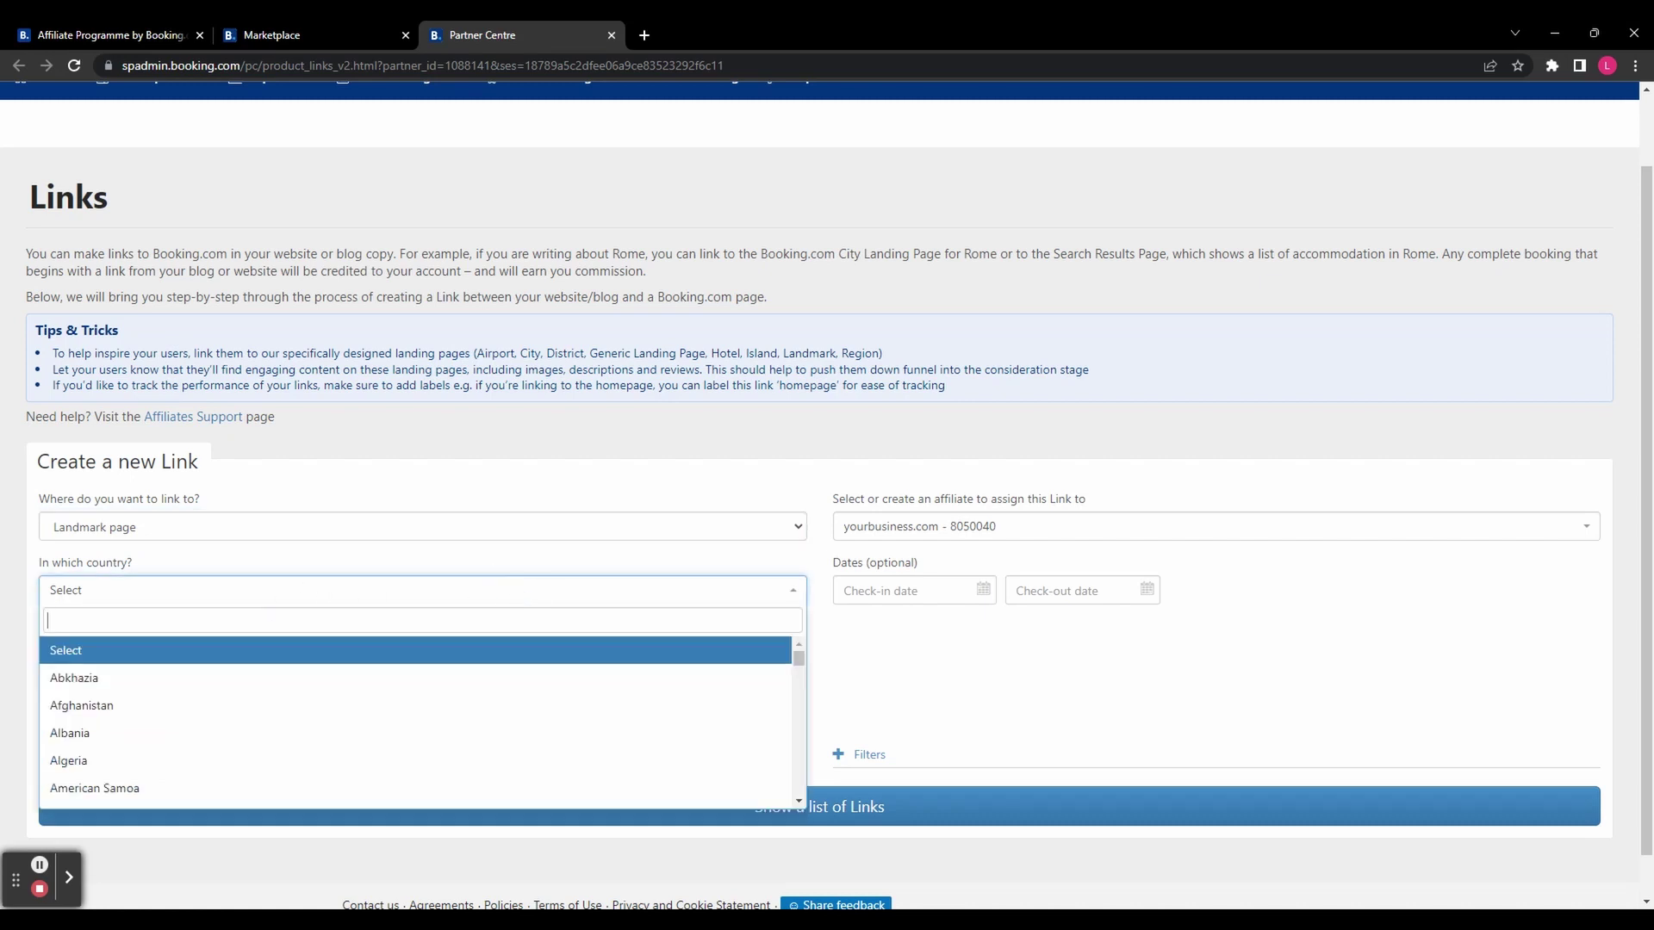
text(United States)
key(Return)
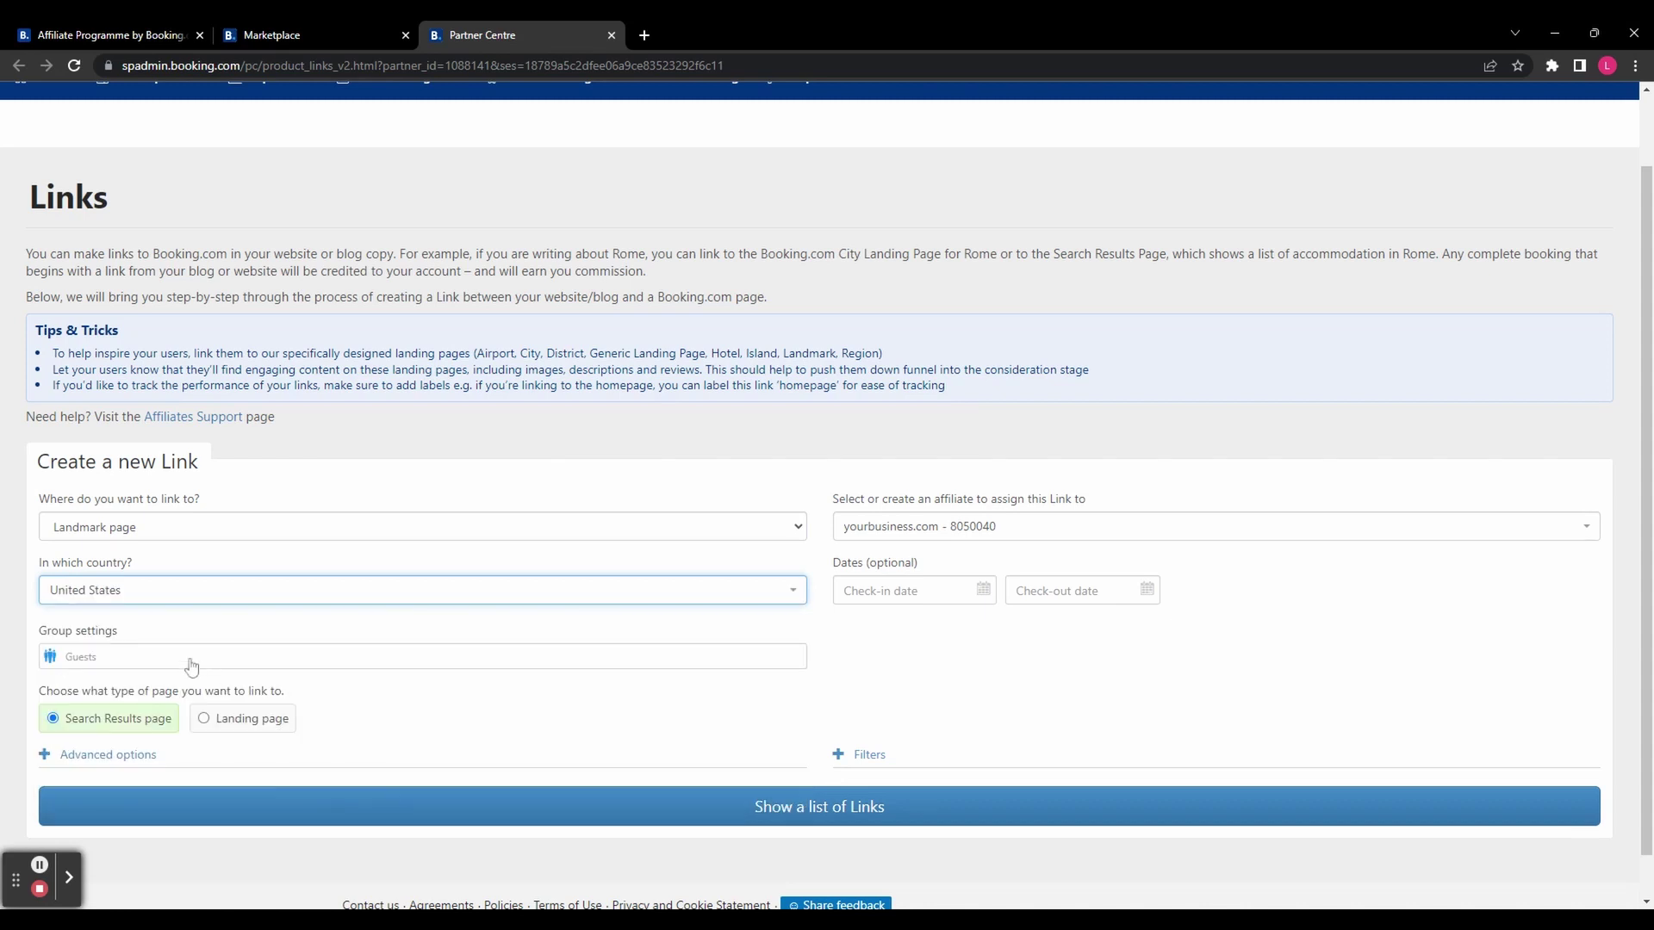
- Set the group to 1 room, 2 adults, tick Landing page, and expand Advanced options
click(191, 663)
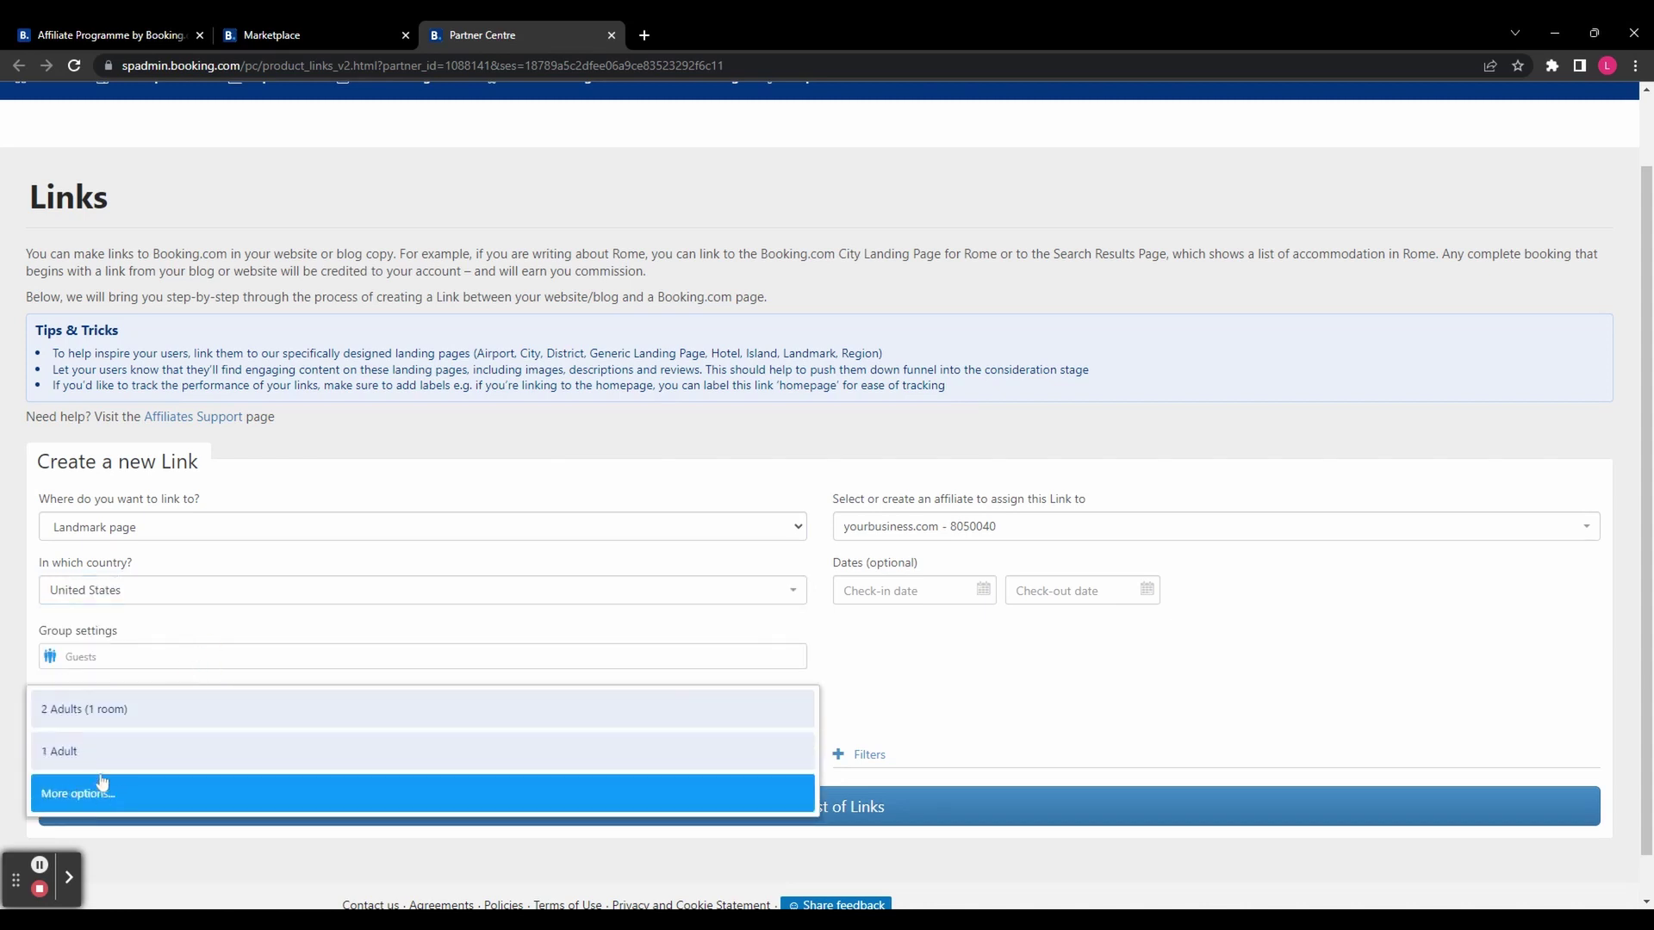
click(258, 709)
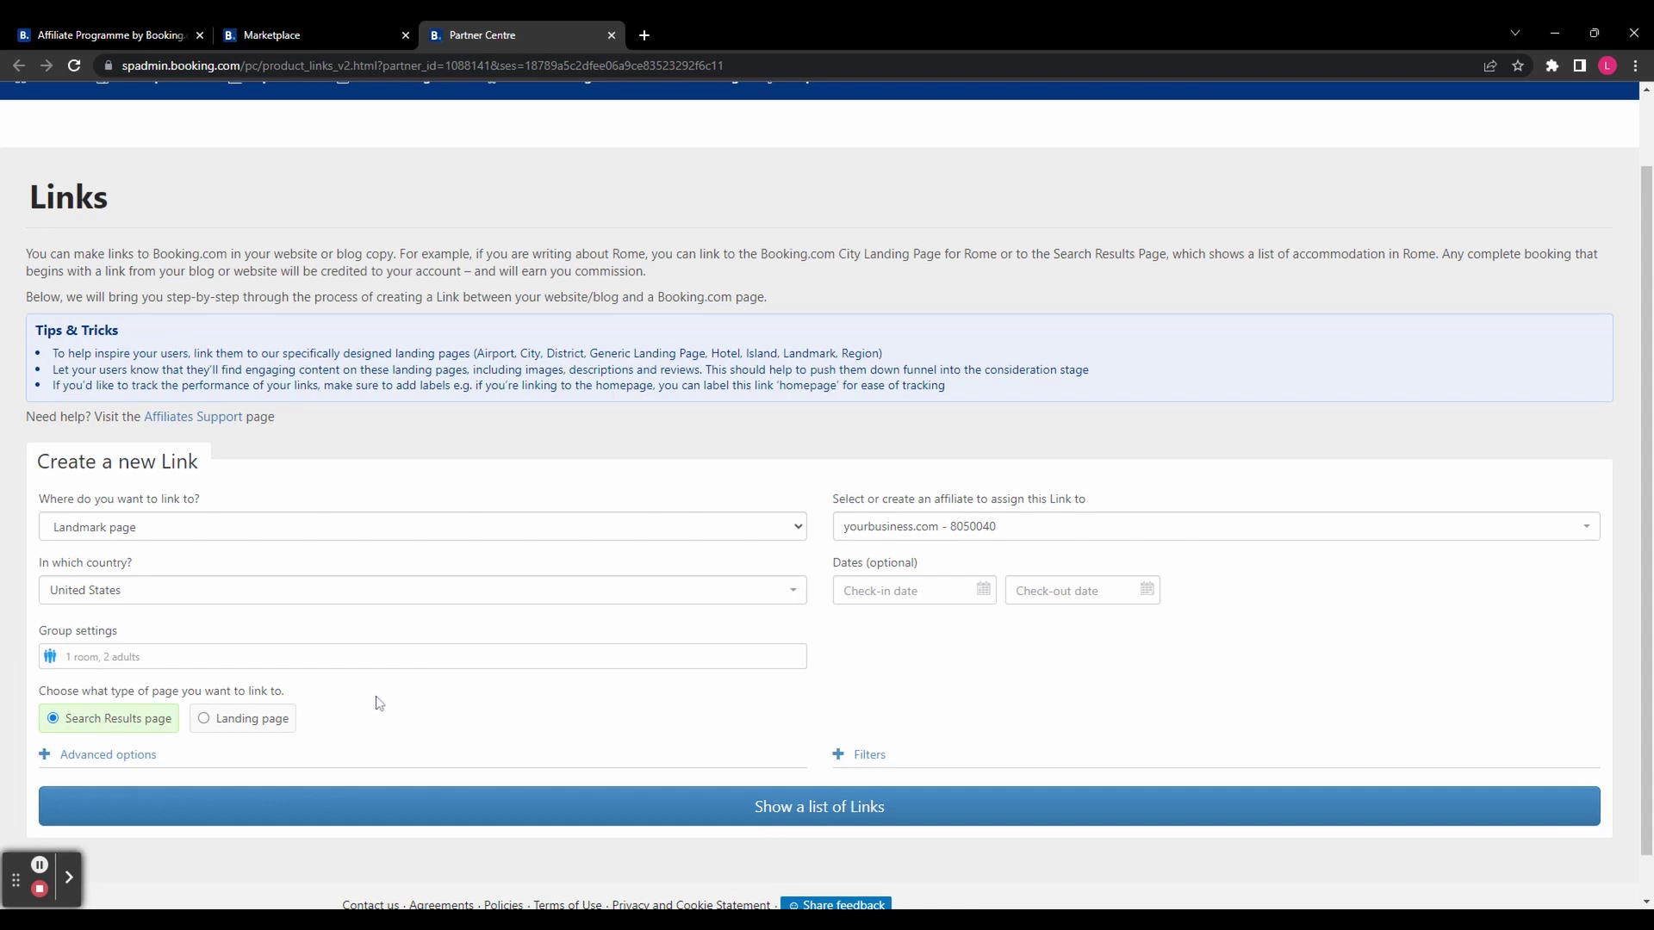
scroll(379, 703, down, 1)
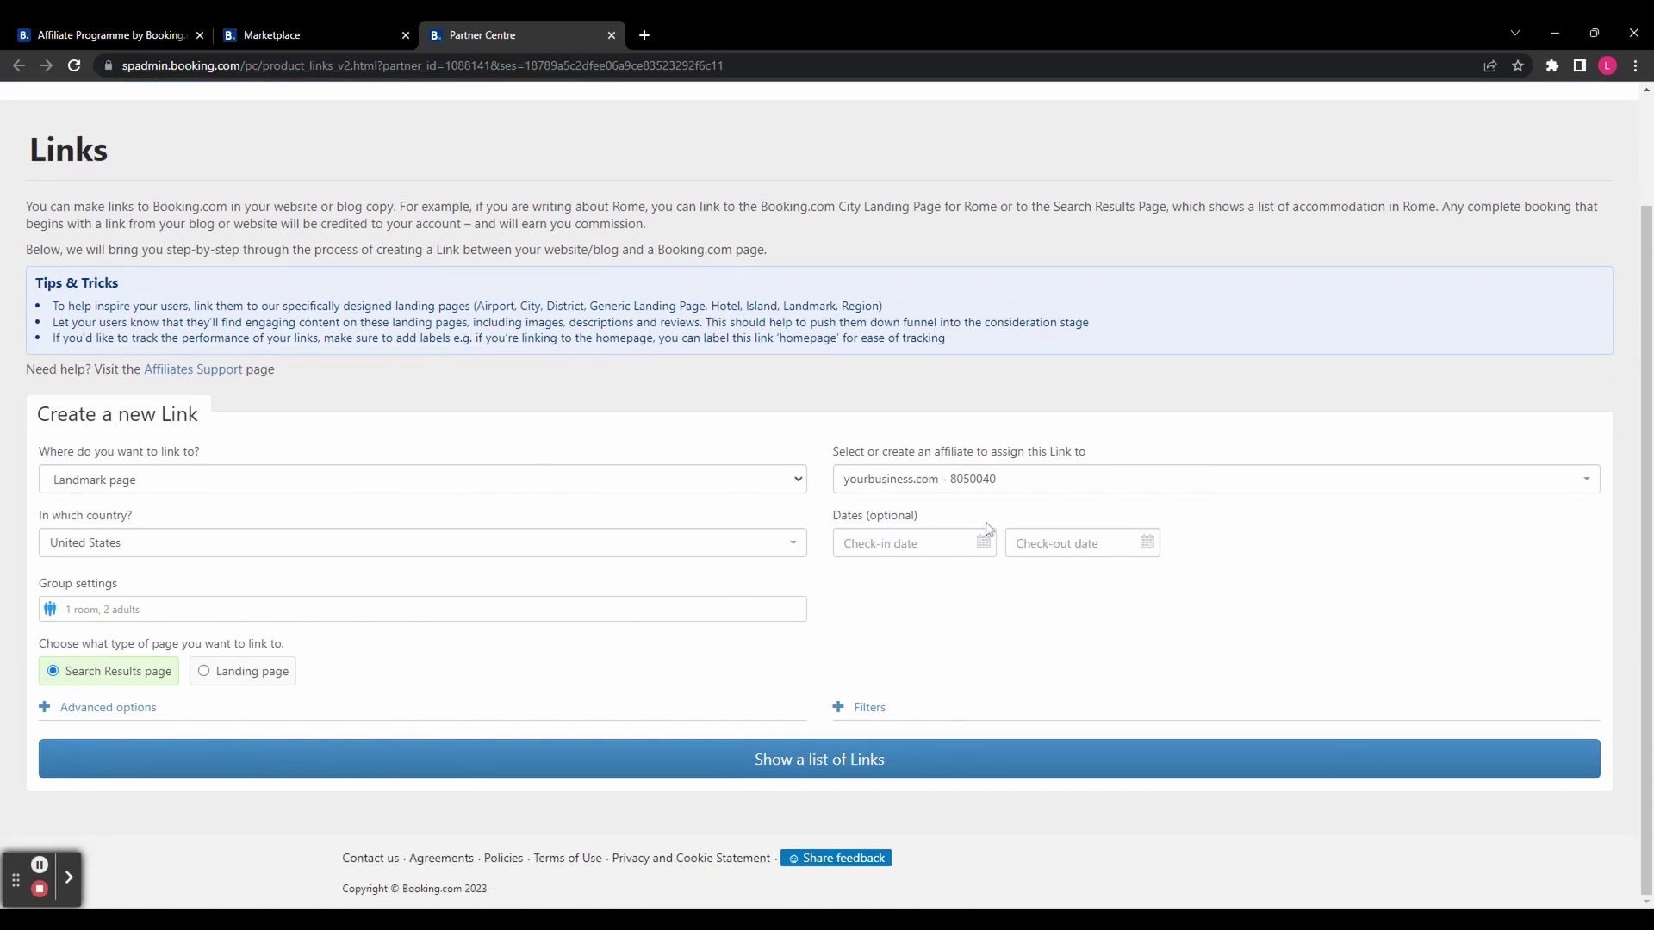
mouse_move(282, 645)
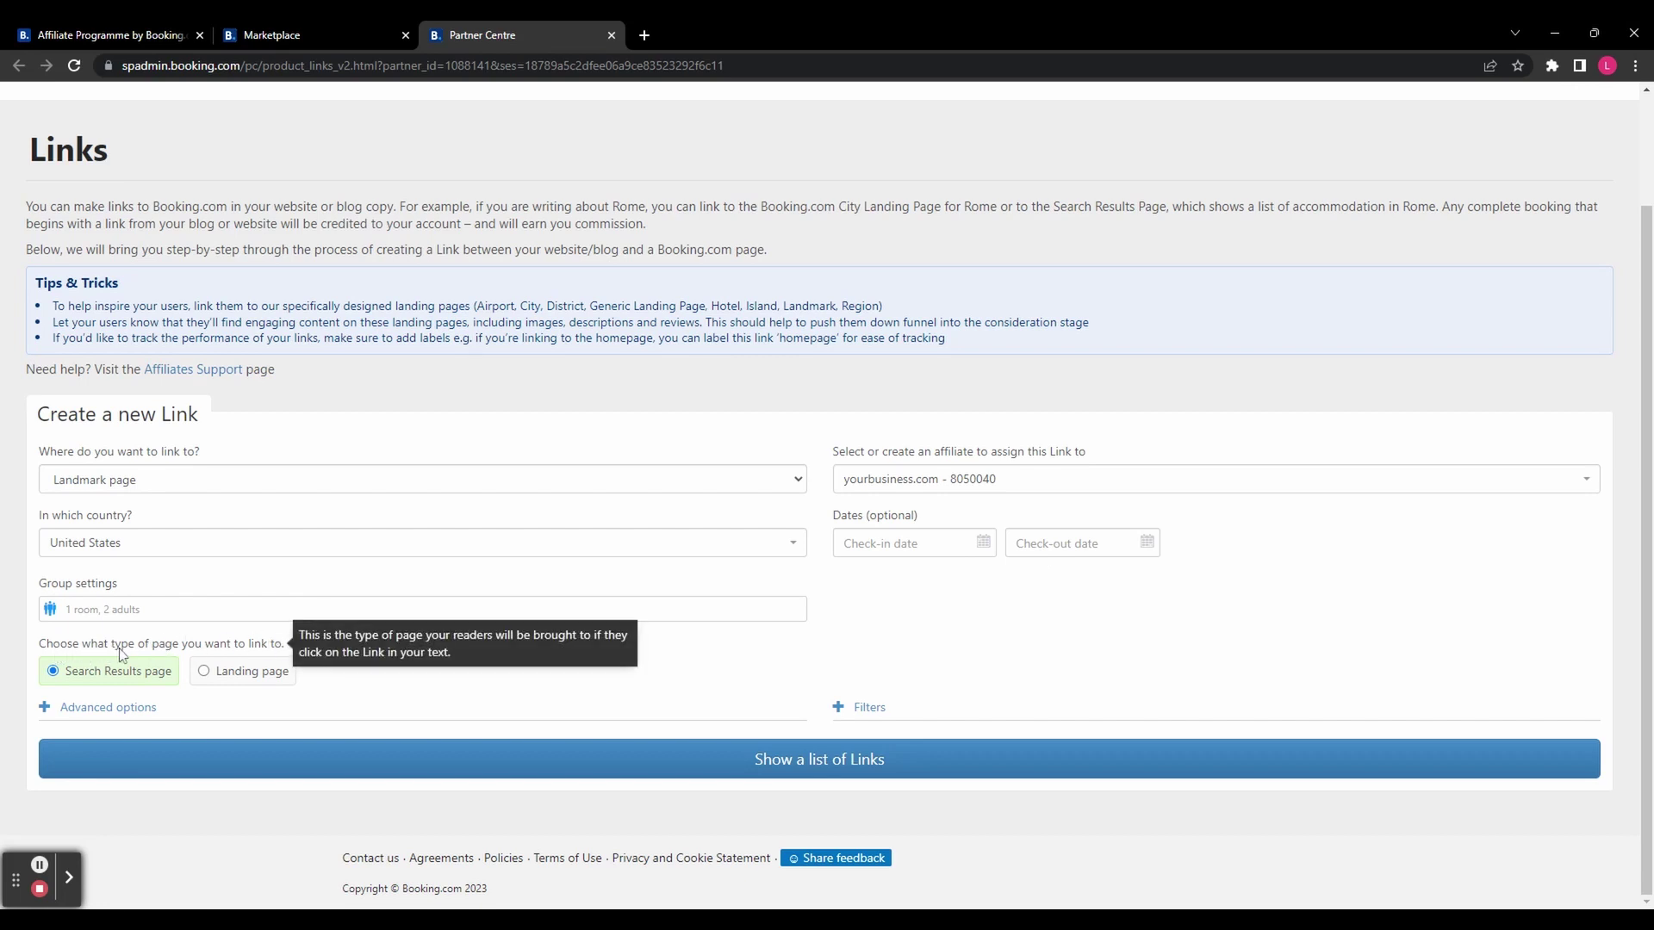
click(254, 670)
click(107, 707)
scroll(325, 720, down, 2)
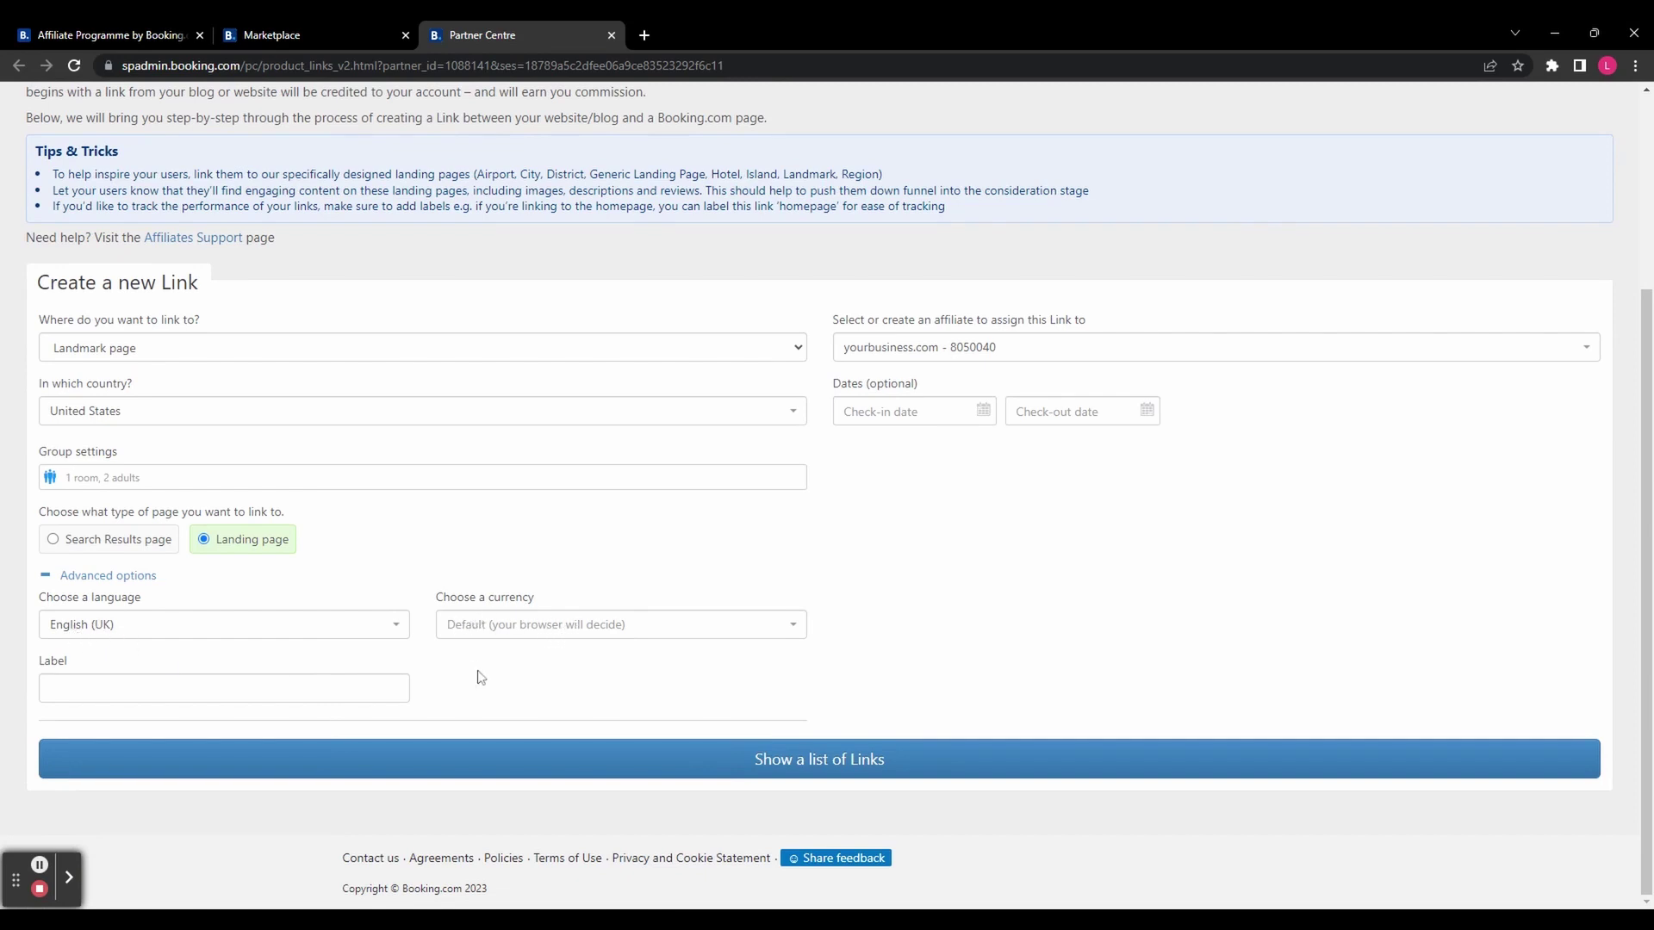
- Generate the United States landmark link list, check its 15,410-link total, and focus the Search box
click(784, 770)
scroll(783, 768, down, 2)
scroll(775, 750, down, 3)
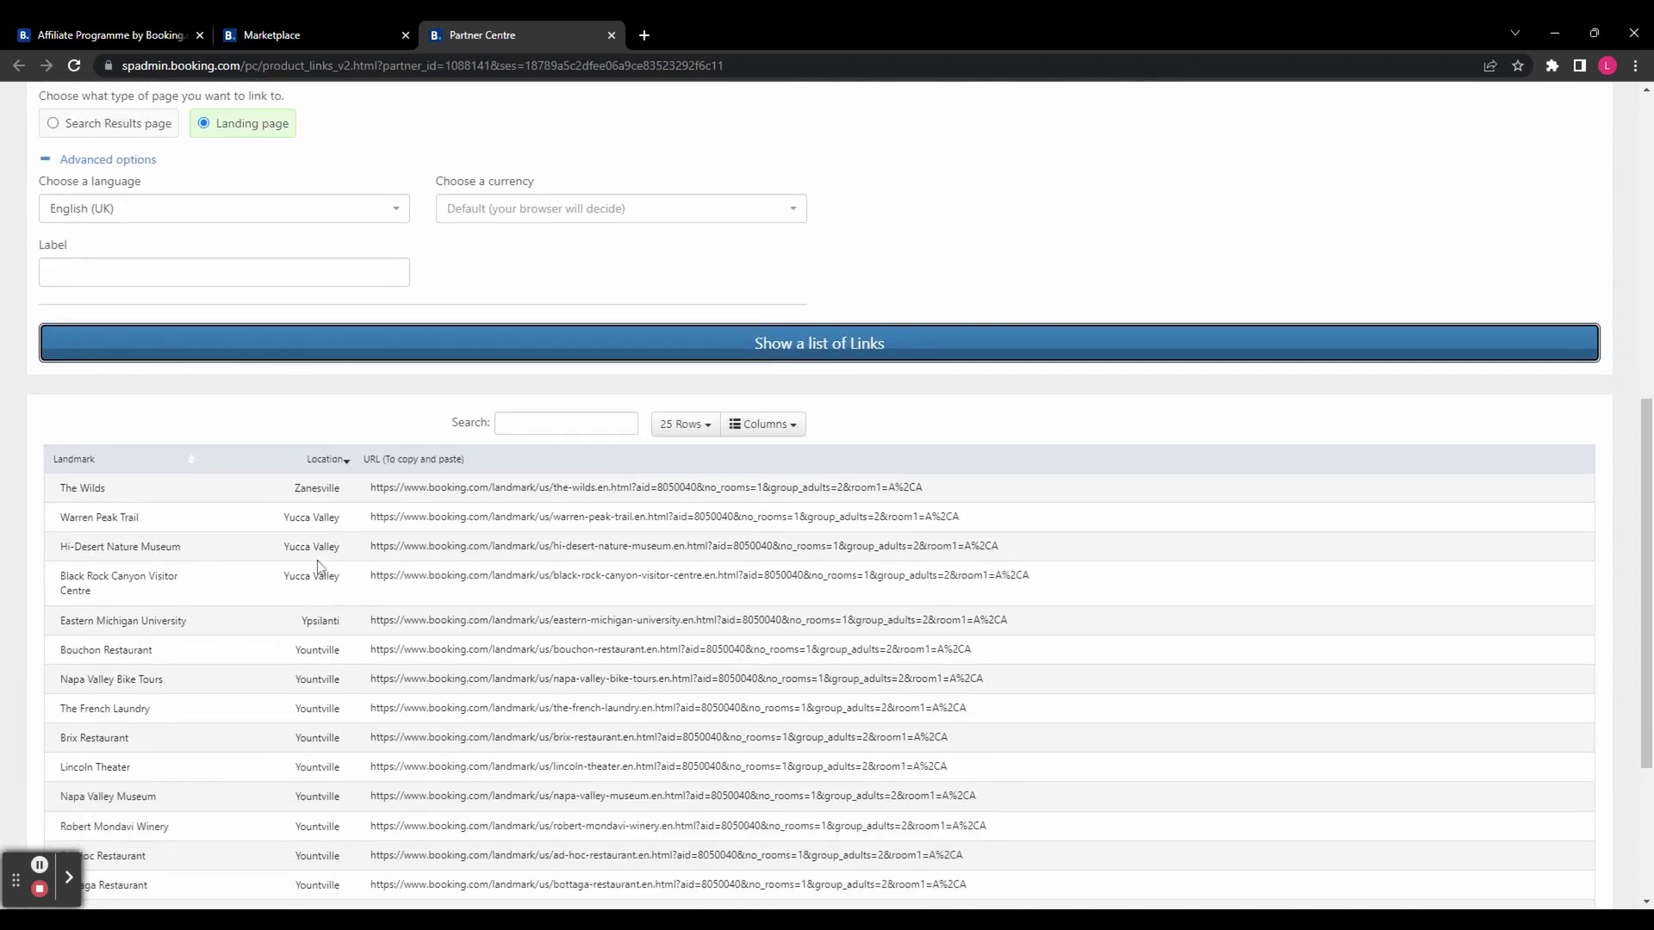
scroll(370, 654, down, 3)
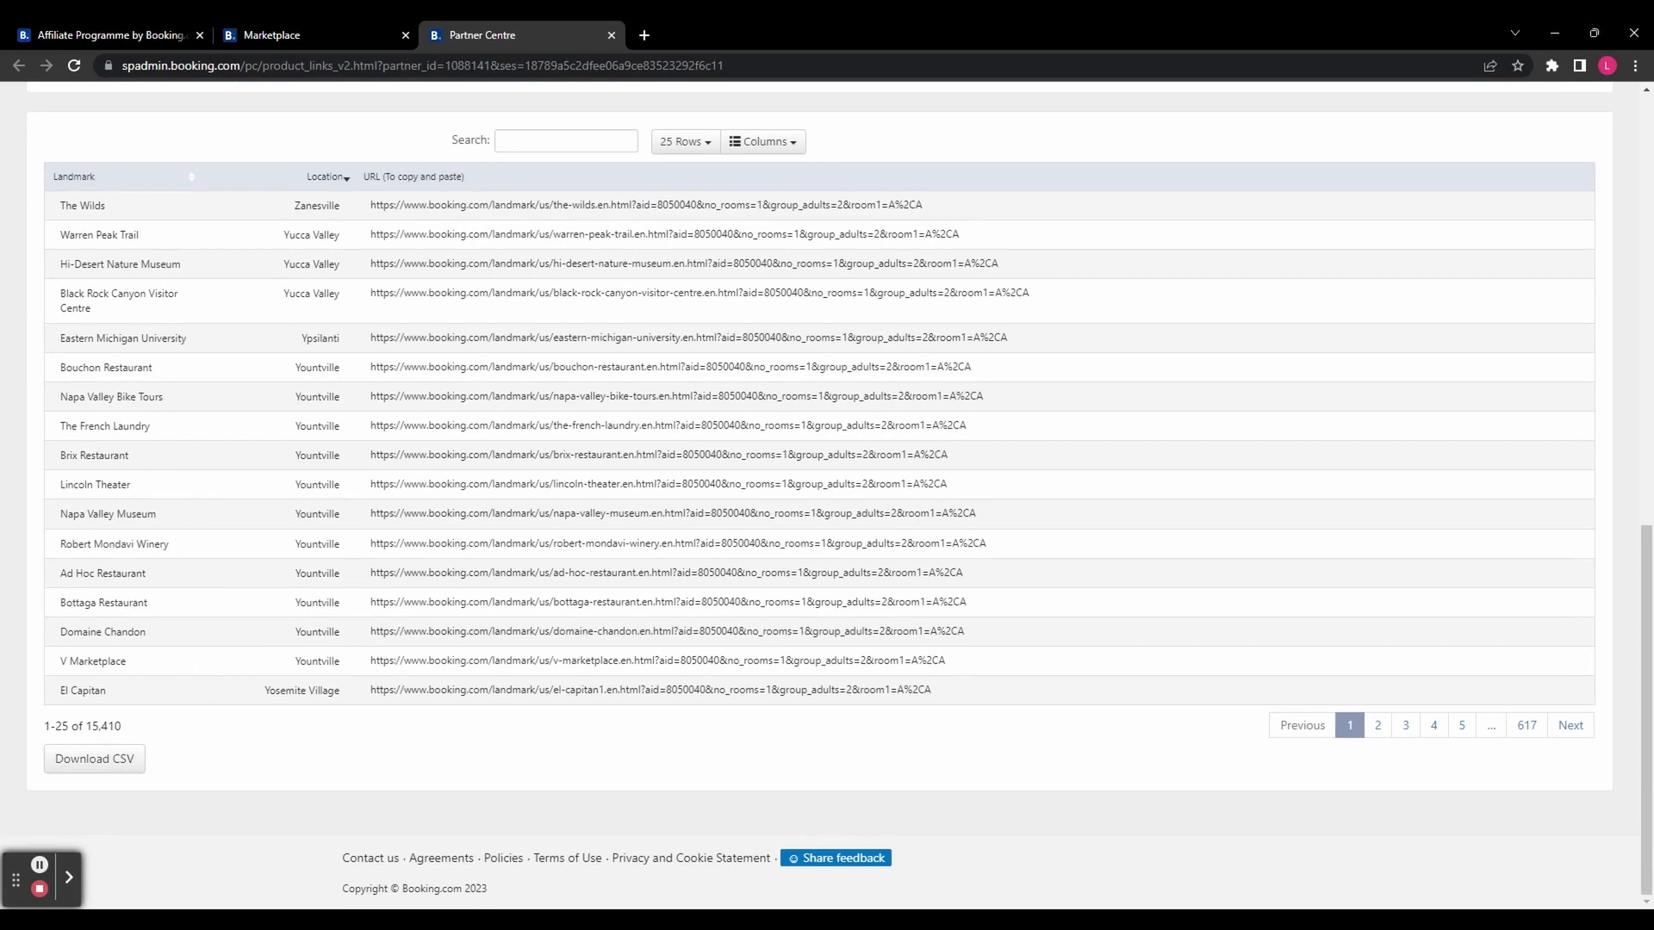
double_click(103, 726)
scroll(248, 741, up, 5)
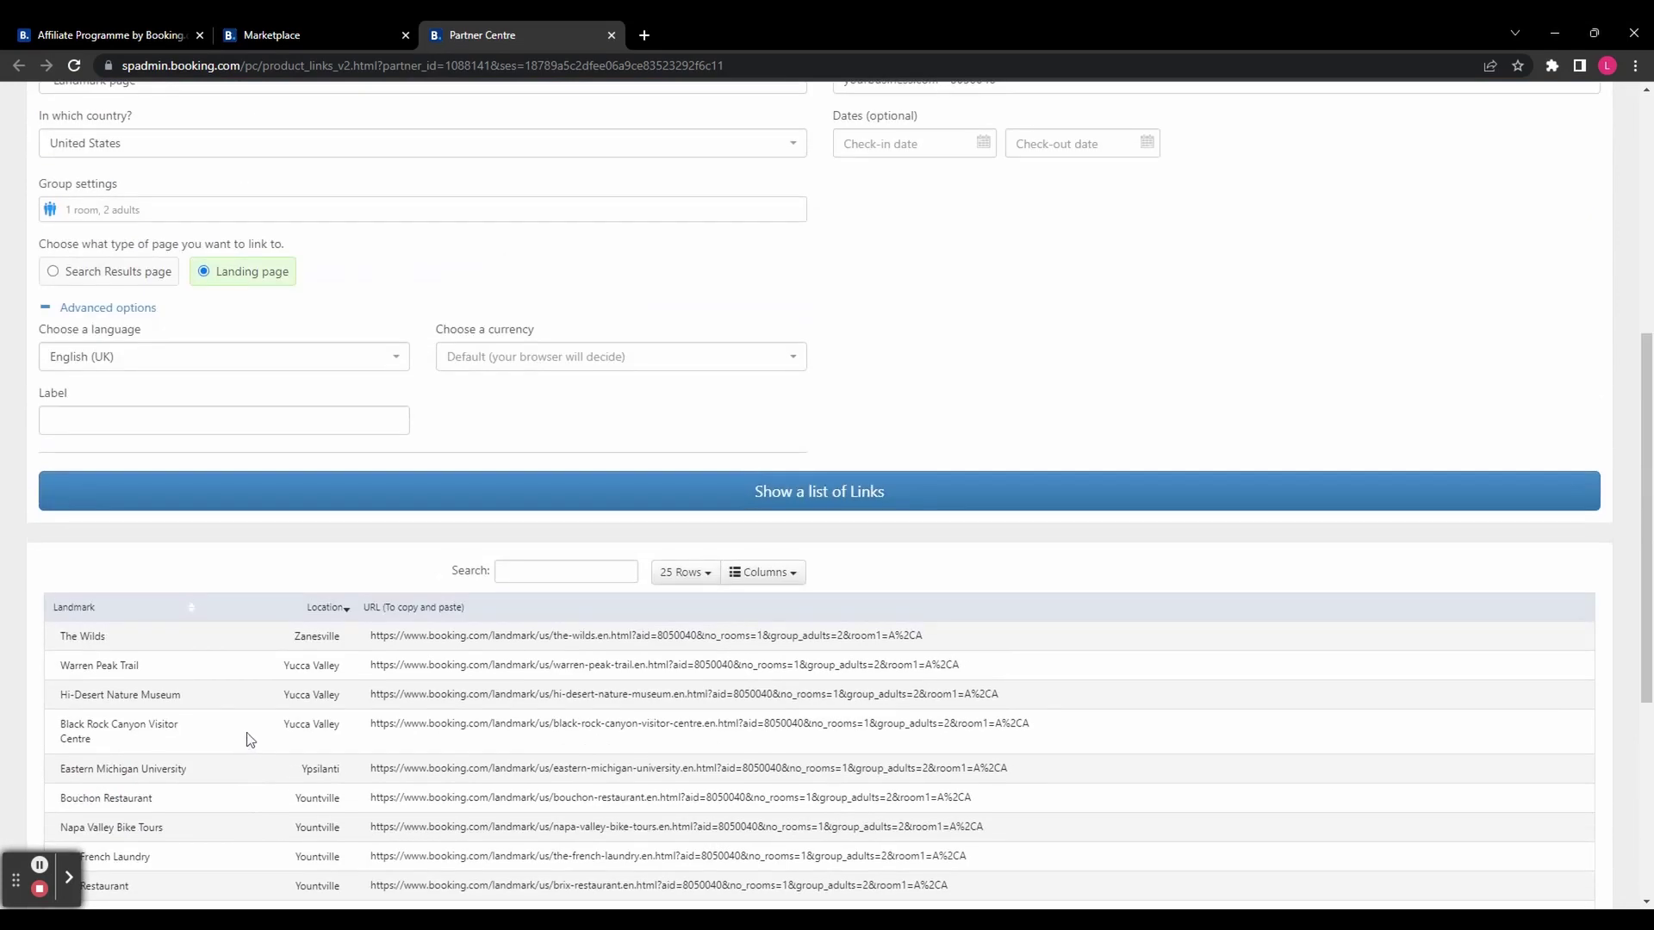
scroll(521, 465, down, 3)
click(560, 314)
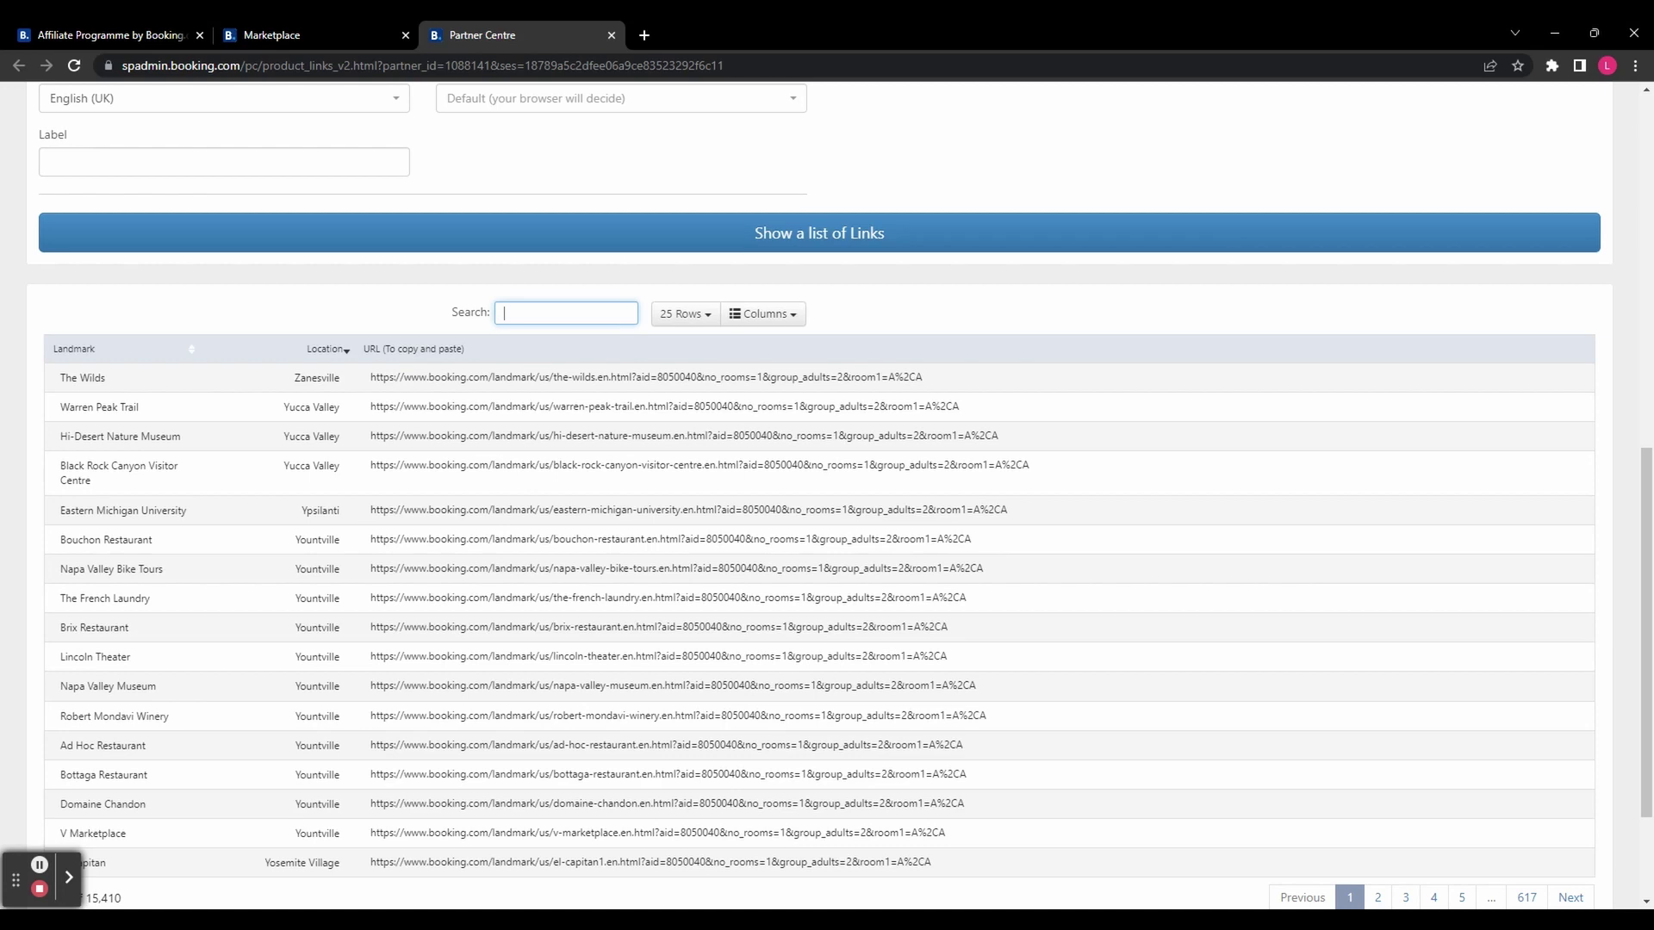
- Filter the links for 'times square' and select the full Times Square, New York URL
text(times sq)
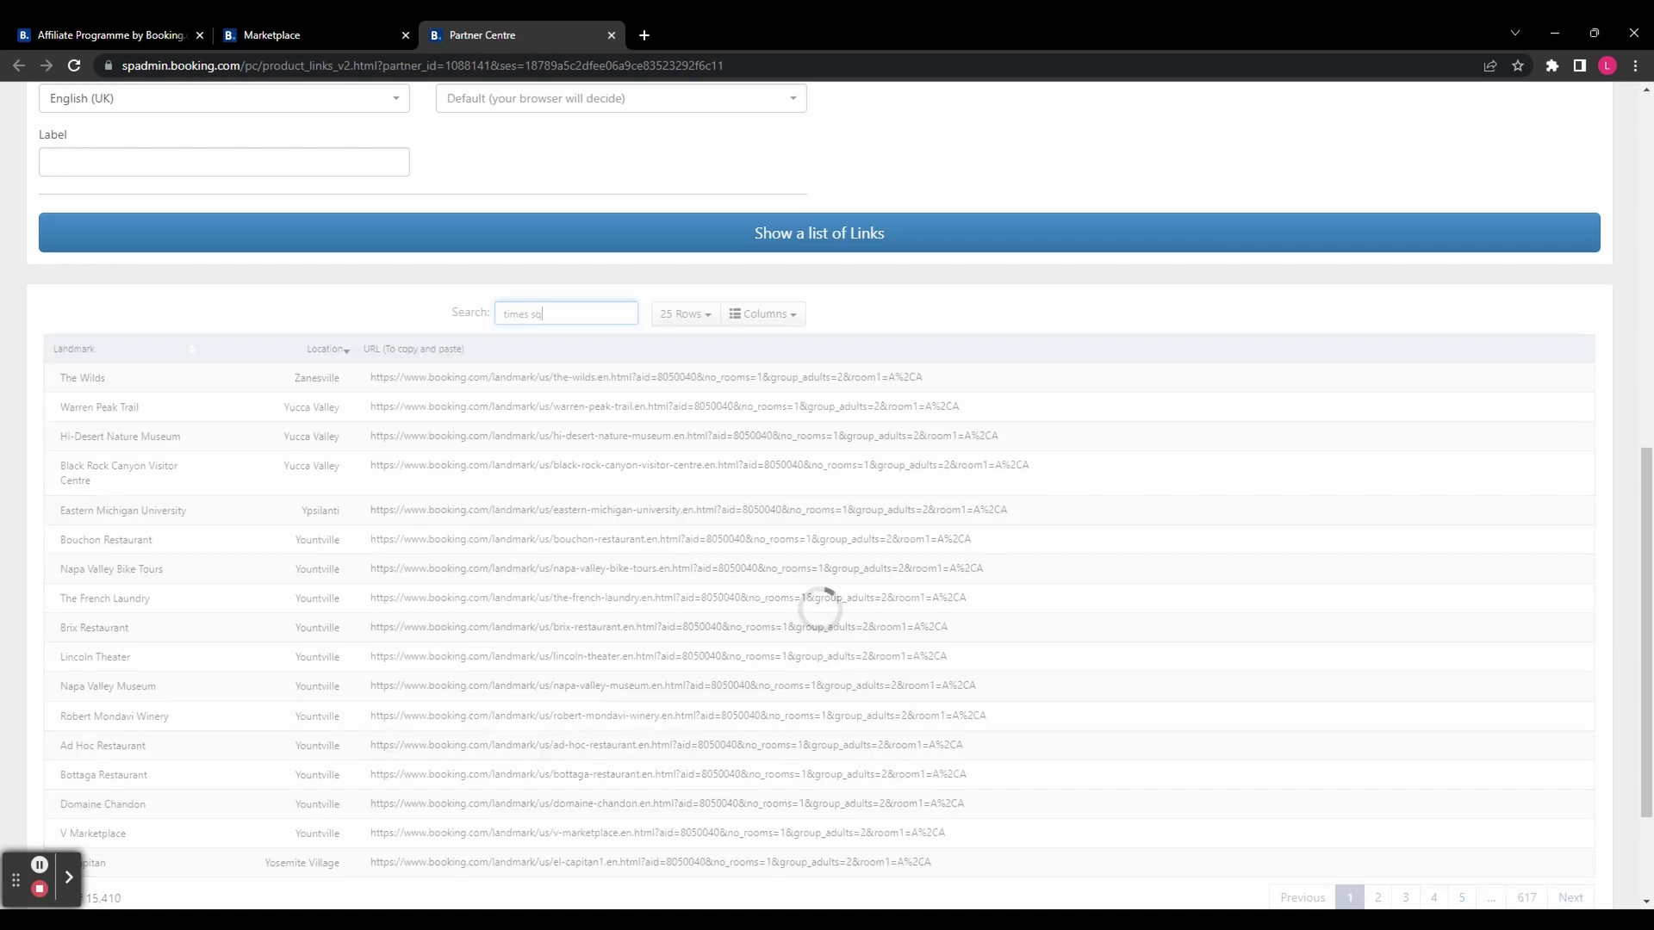
text(uare)
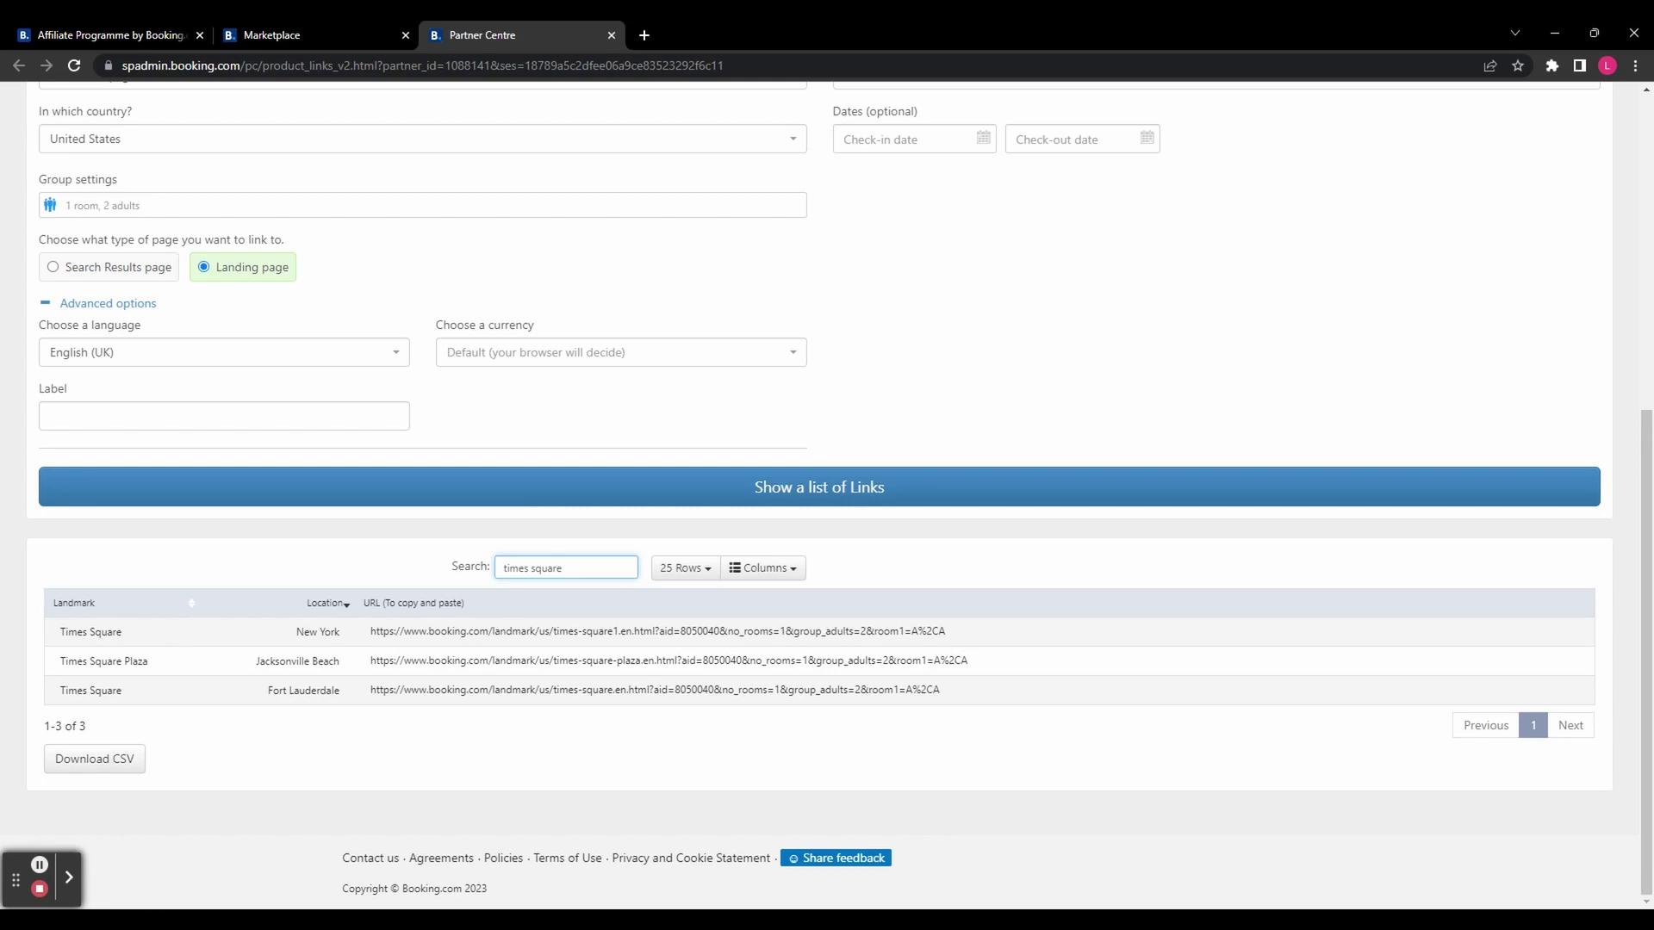
drag(370, 631, 642, 37)
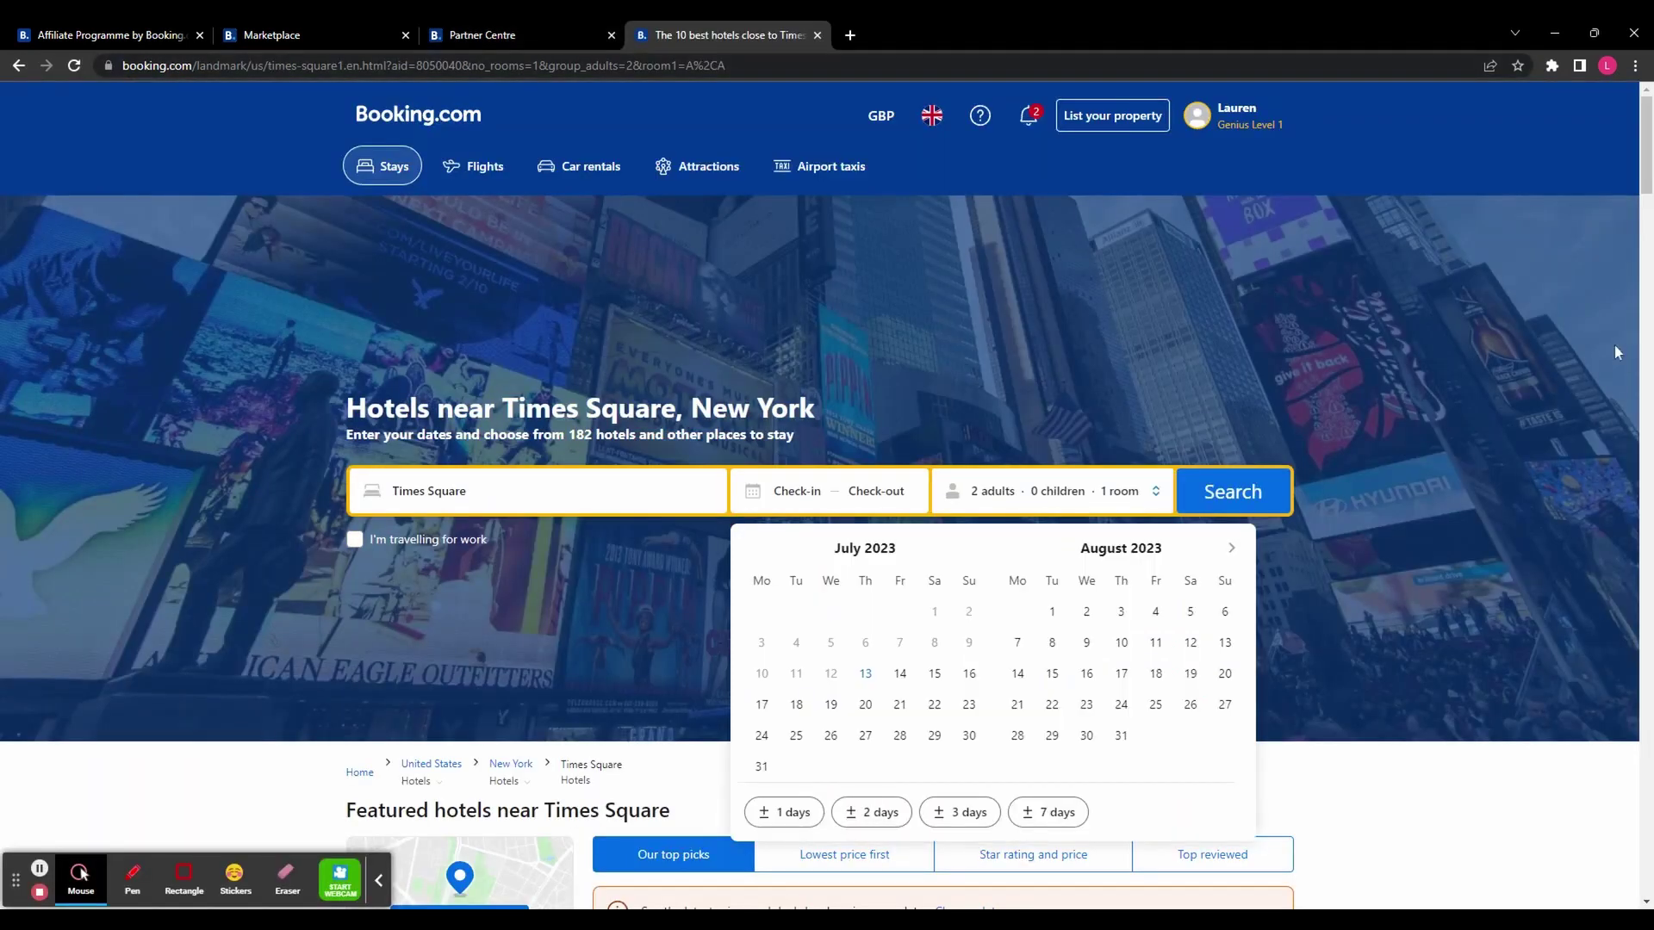
- Scroll the Hotels near Times Square page, then close its tab
scroll(1608, 348, down, 2)
scroll(1607, 354, down, 7)
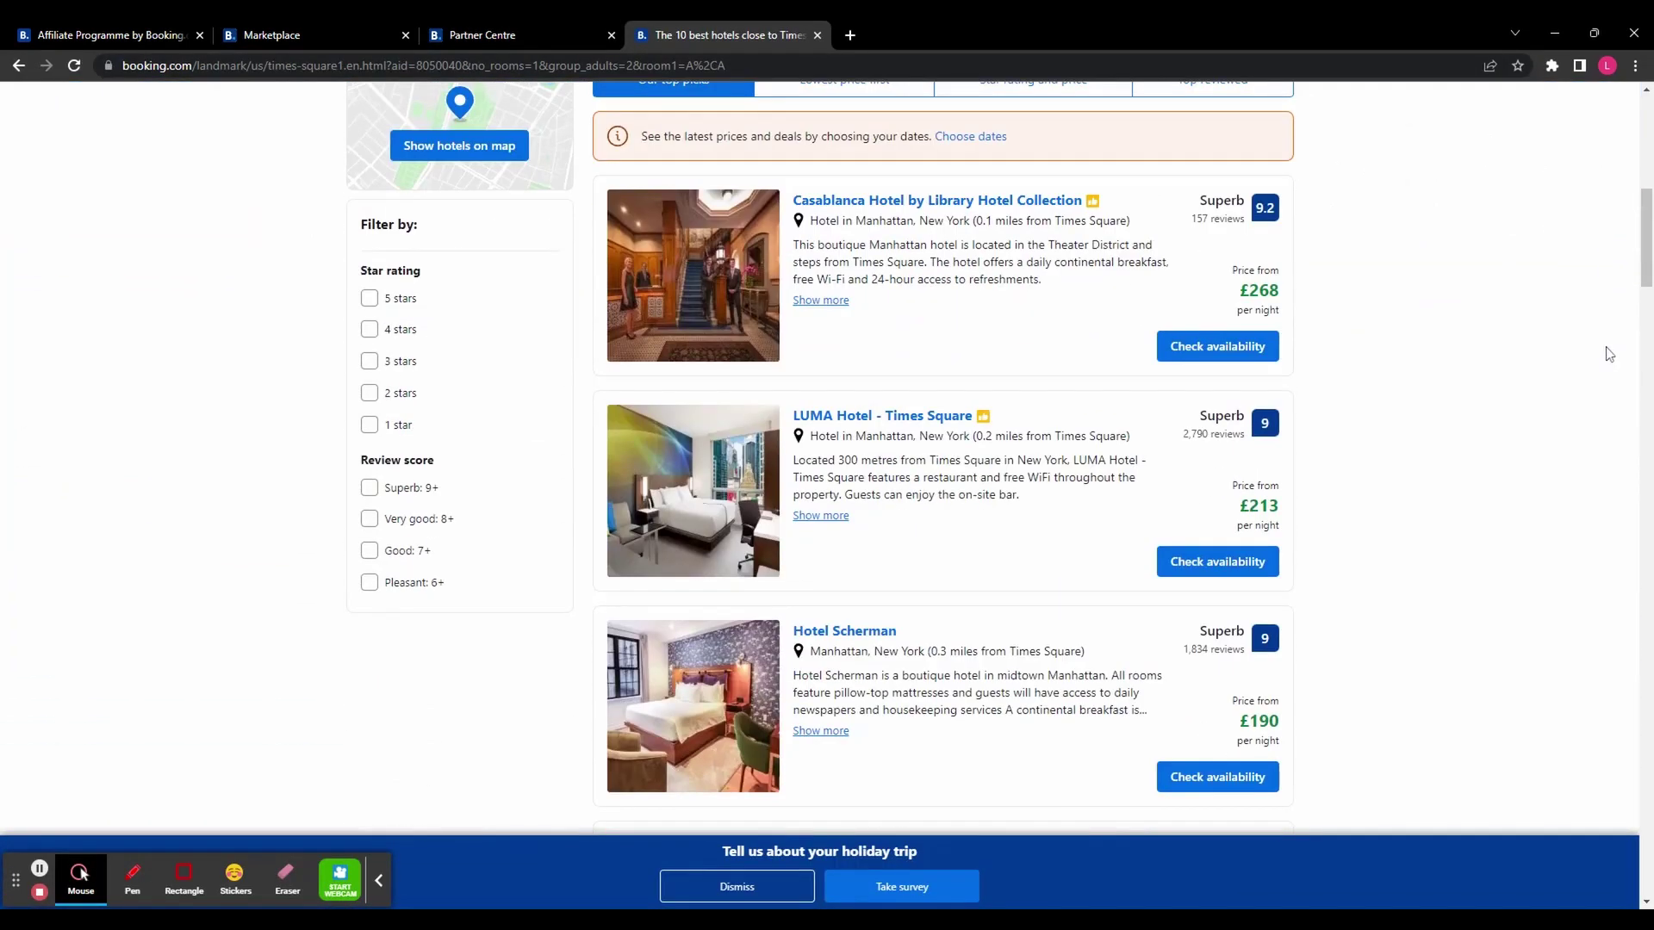
scroll(1607, 353, down, 4)
scroll(1608, 353, up, 11)
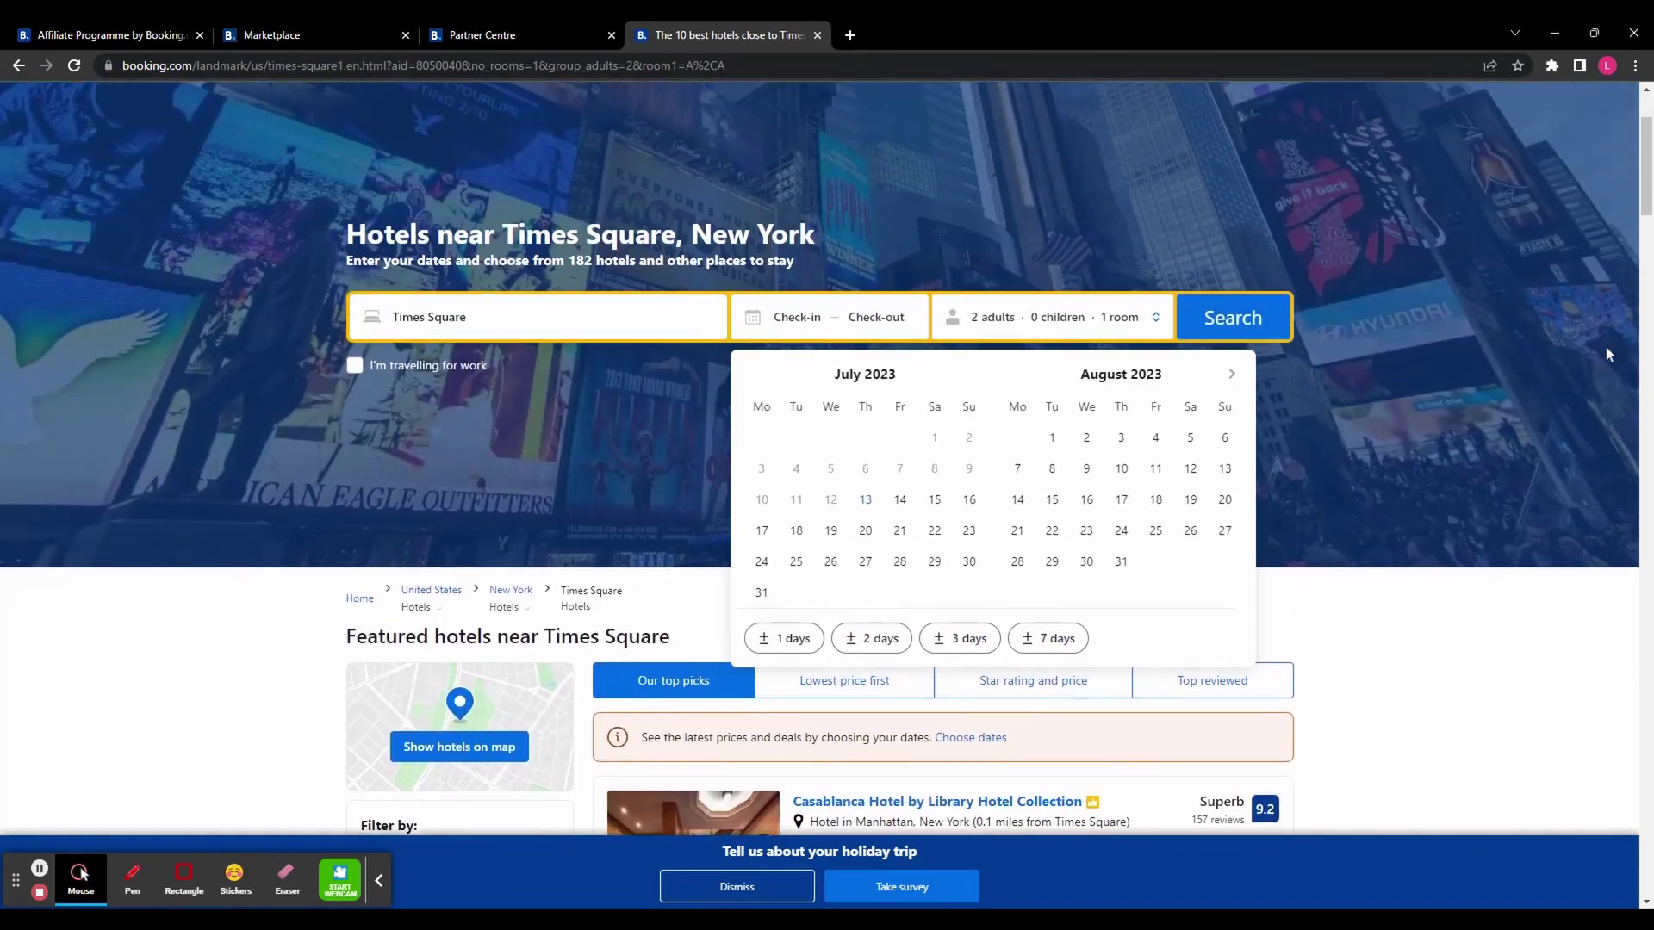
key(ctrl+w)
- Switch the Marketplace from My products to All products and scroll to the Map Widget card
click(140, 253)
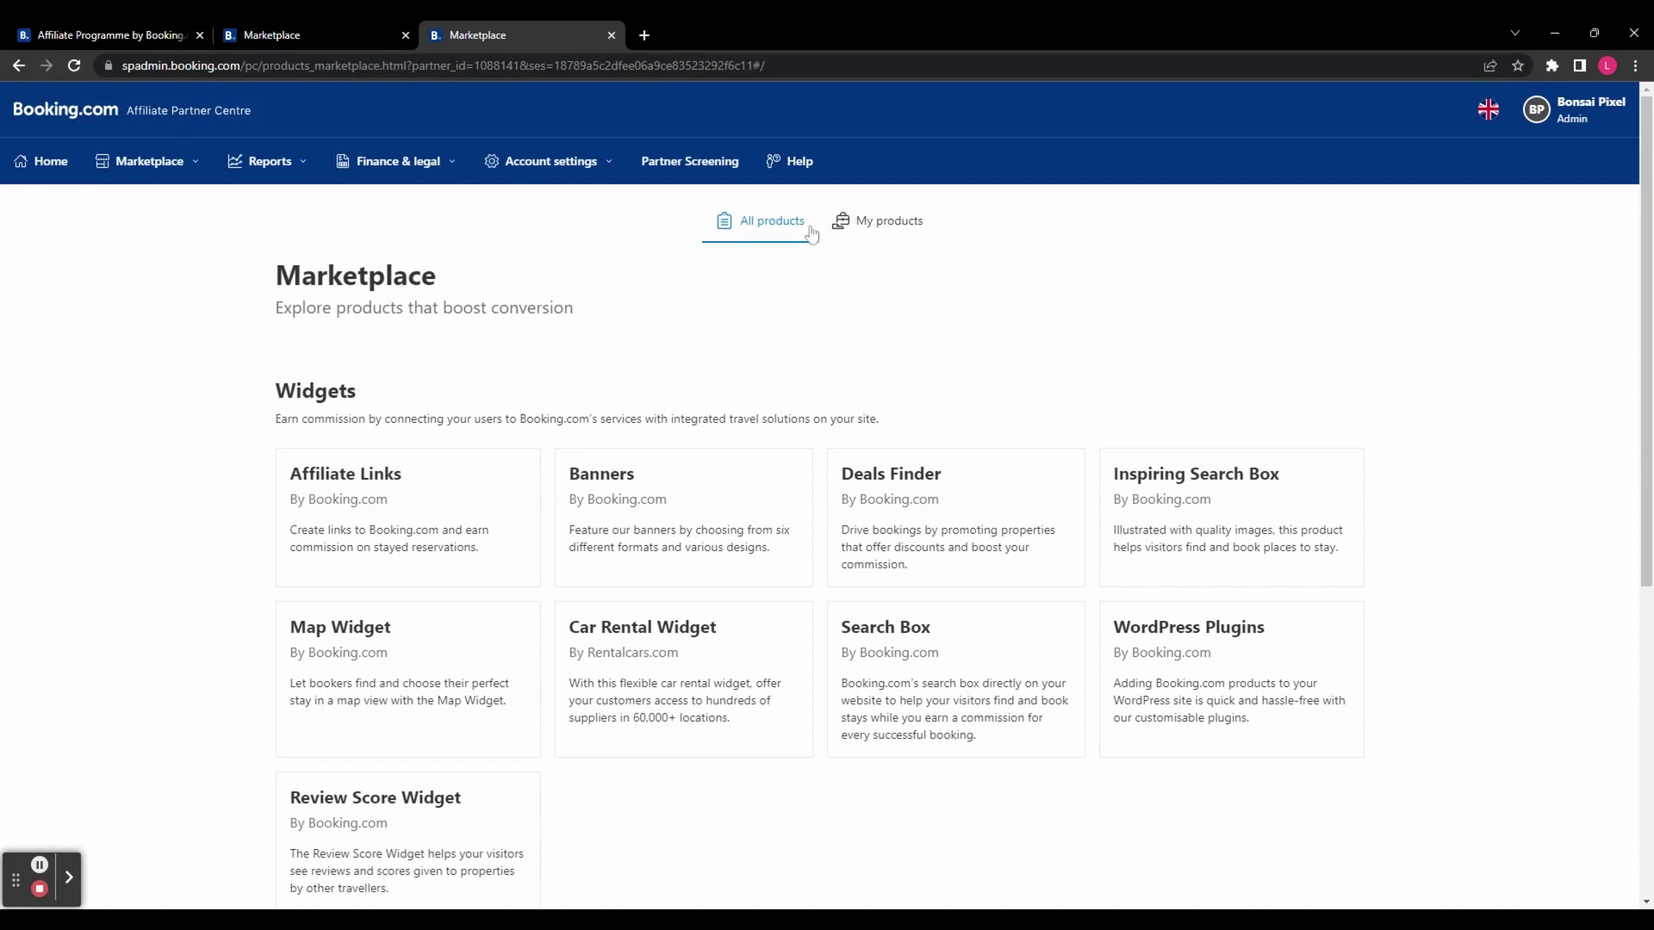
click(758, 222)
scroll(978, 325, down, 2)
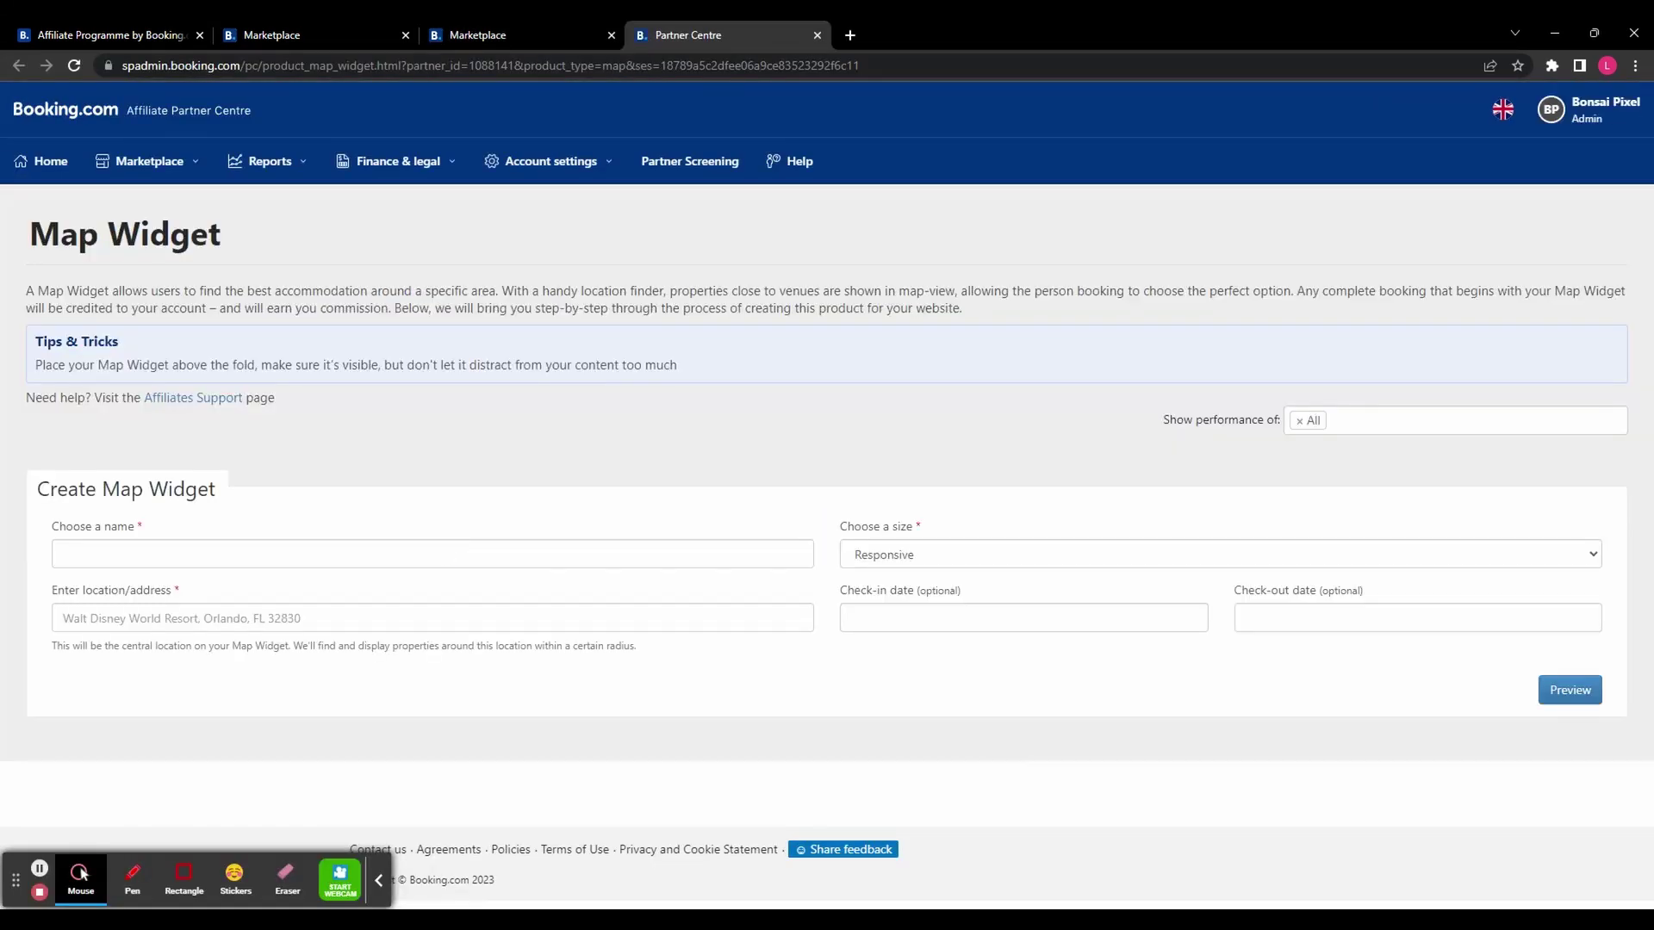
- Name the widget 'Disney' and set its location to Walt Disney World® Resort, Orlando, FL, USA
click(378, 880)
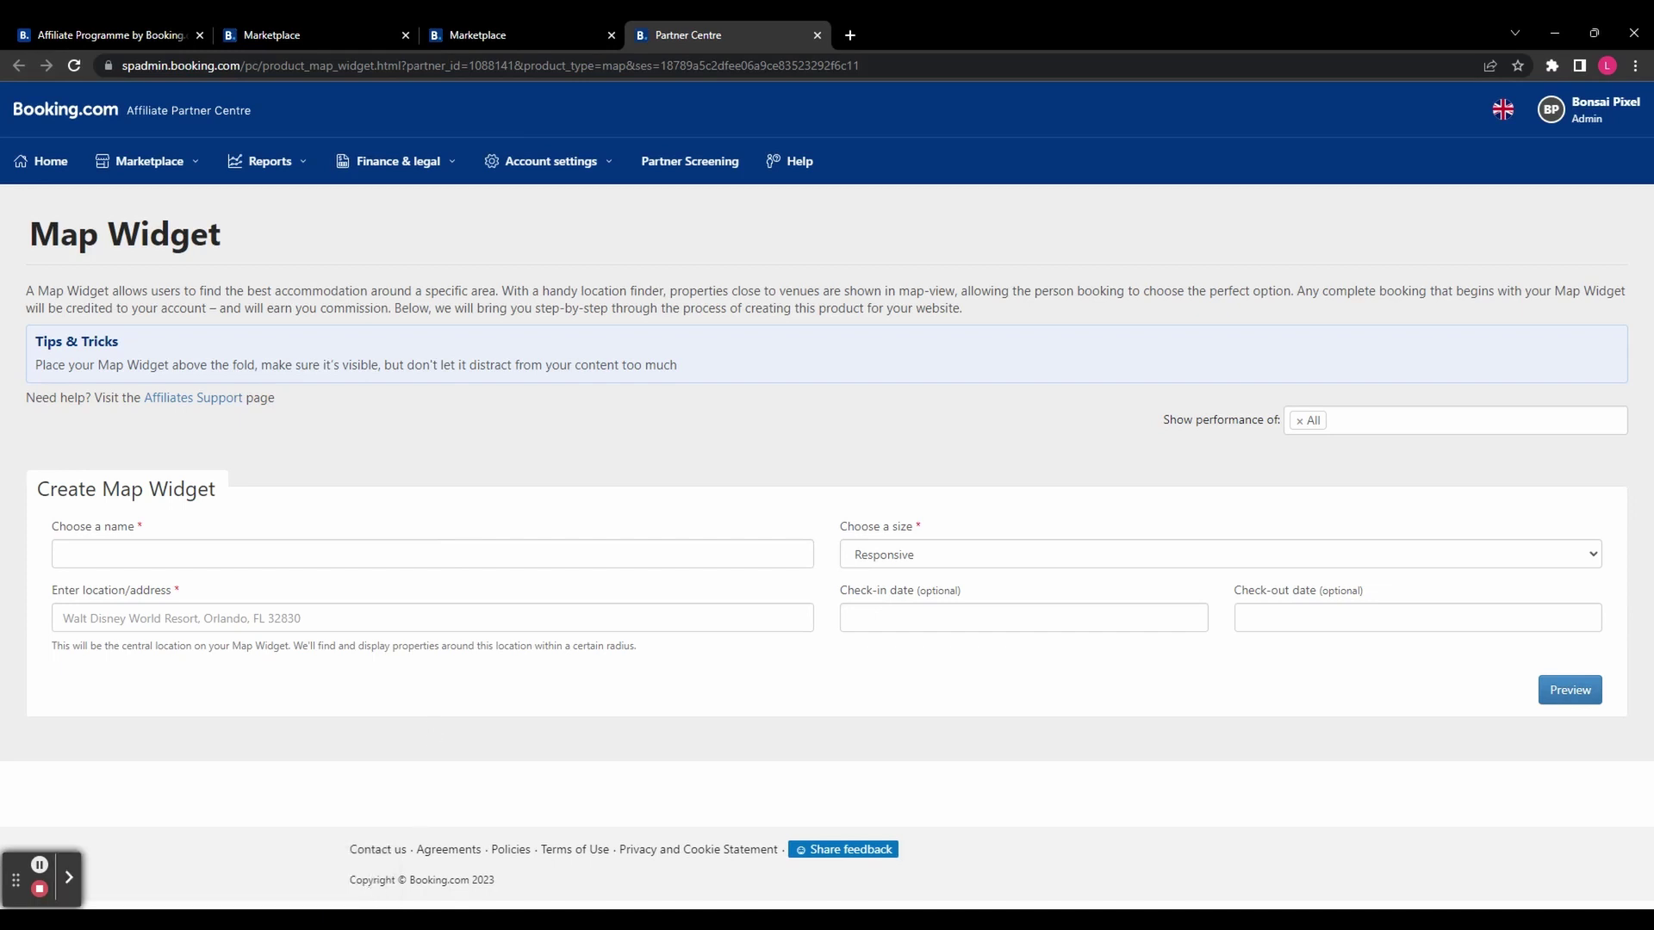
click(67, 554)
text(S)
key(BackSpace)
text(Disney)
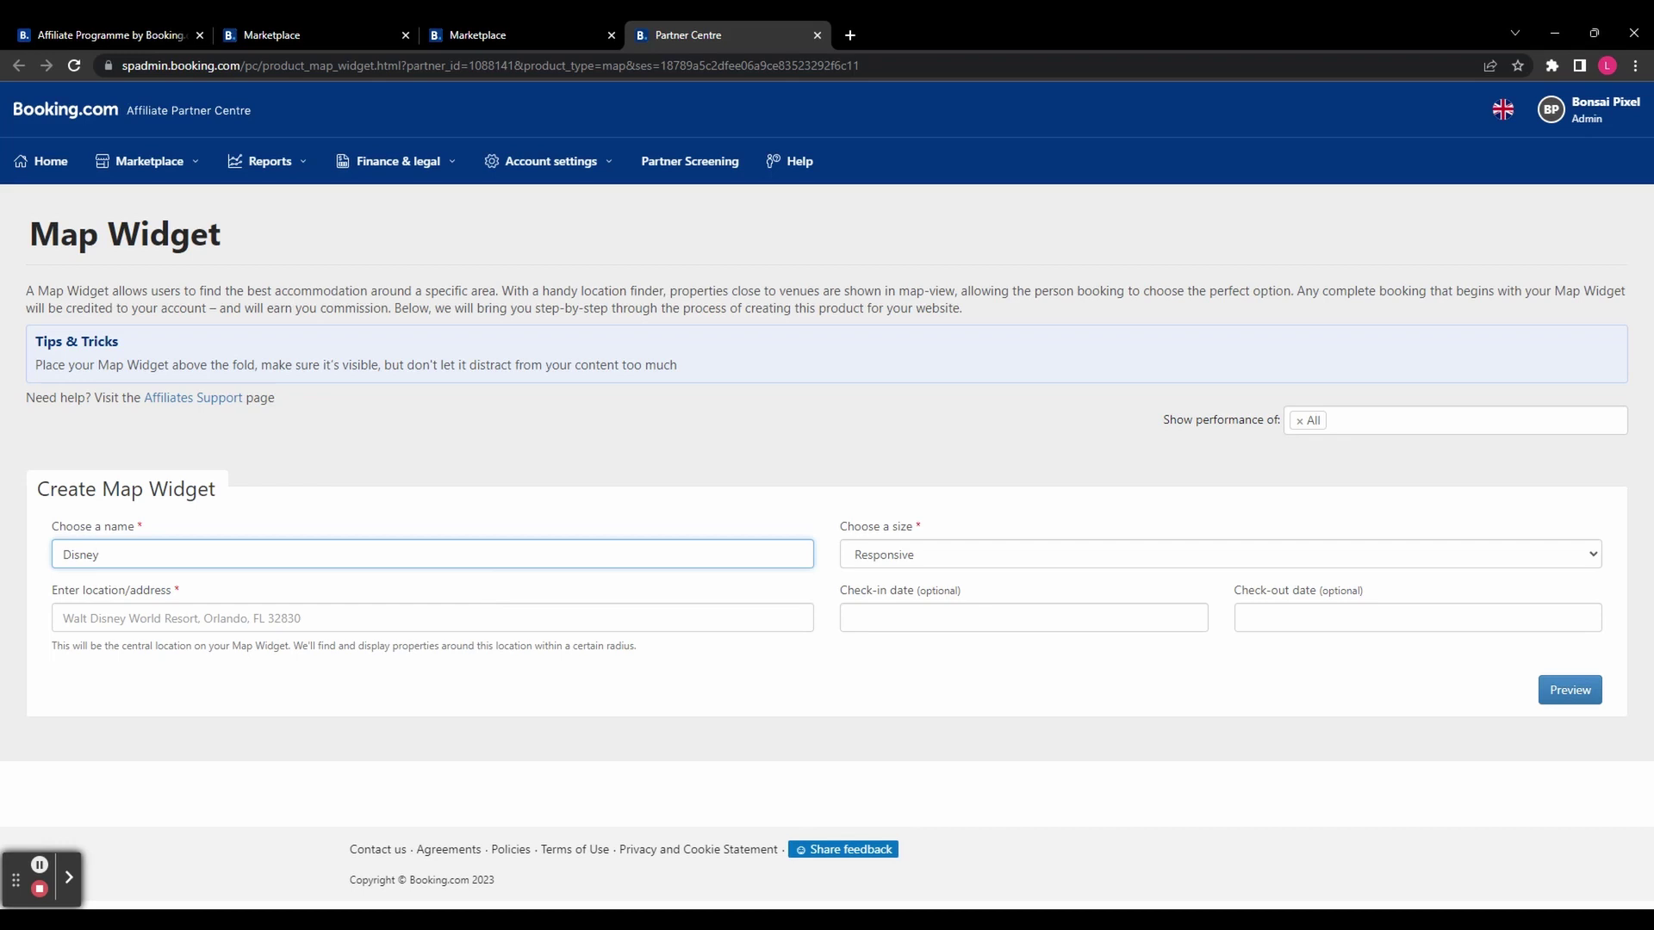
key(Tab)
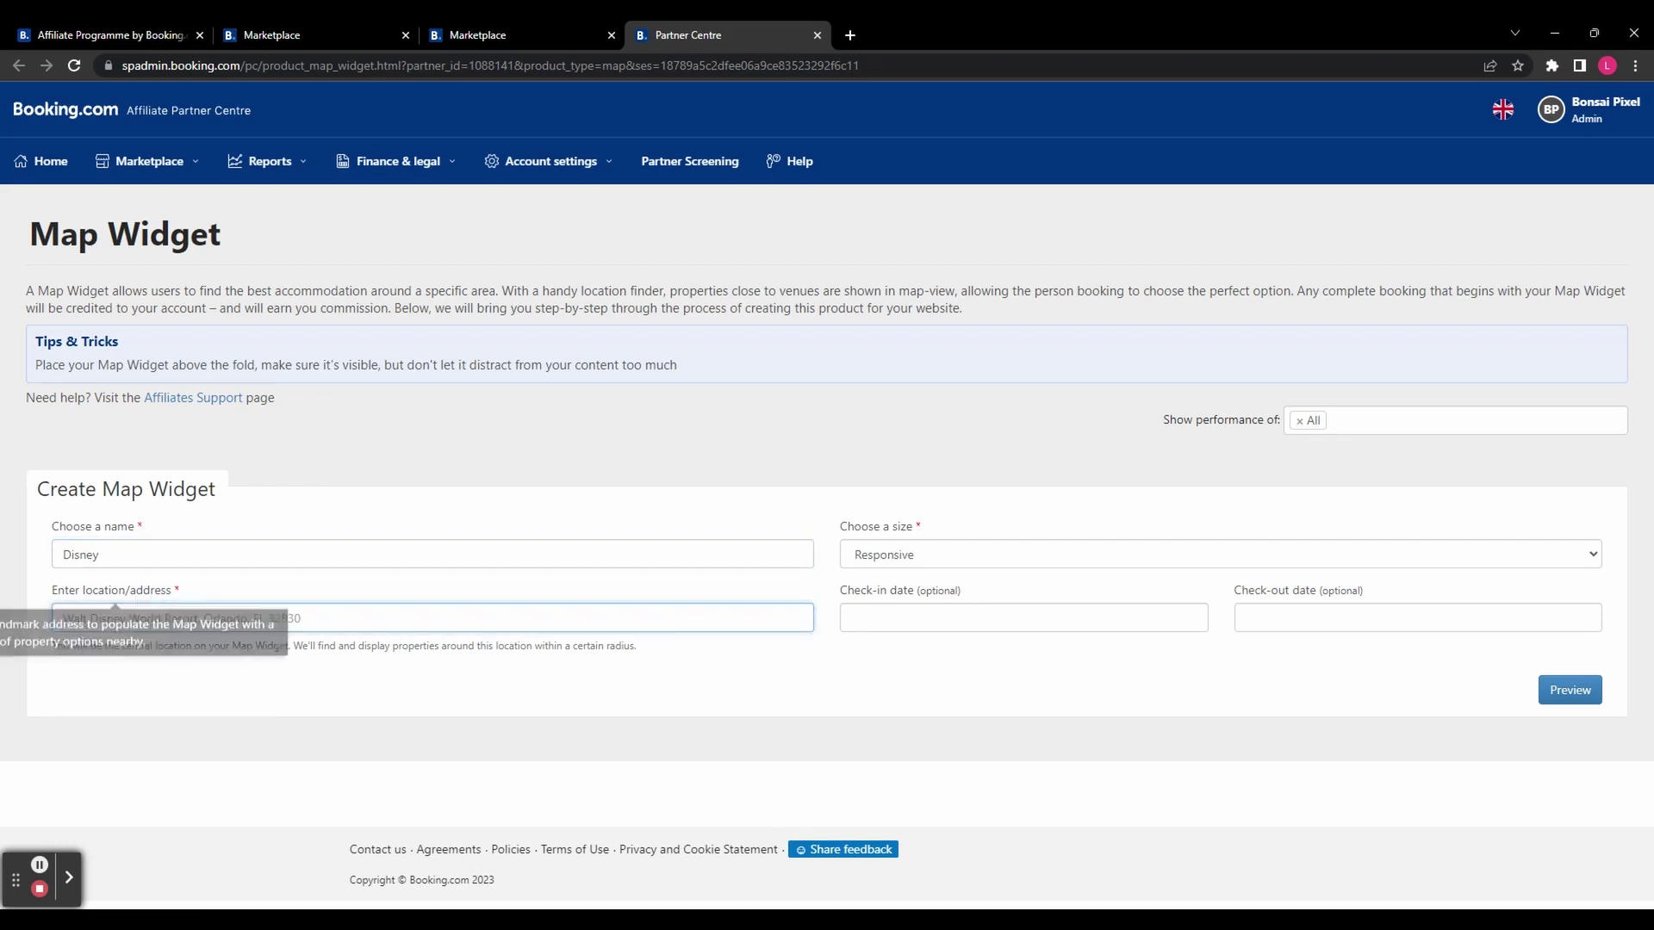
click(325, 657)
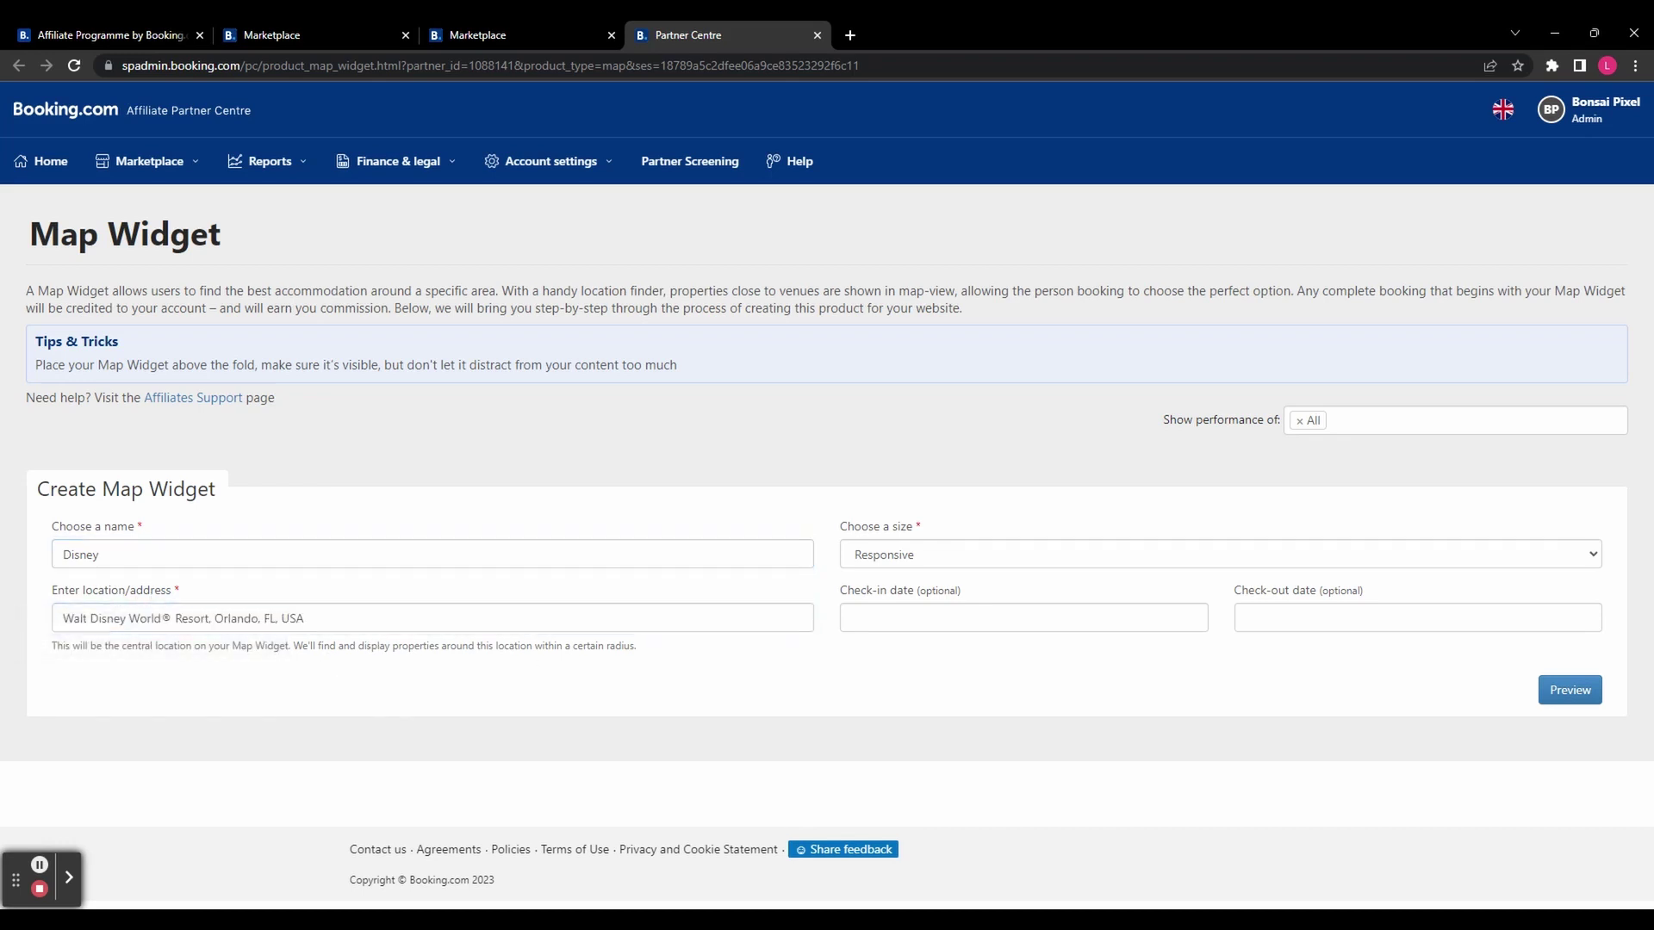
- Keep the widget size Responsive after briefly trying Custom size
click(956, 553)
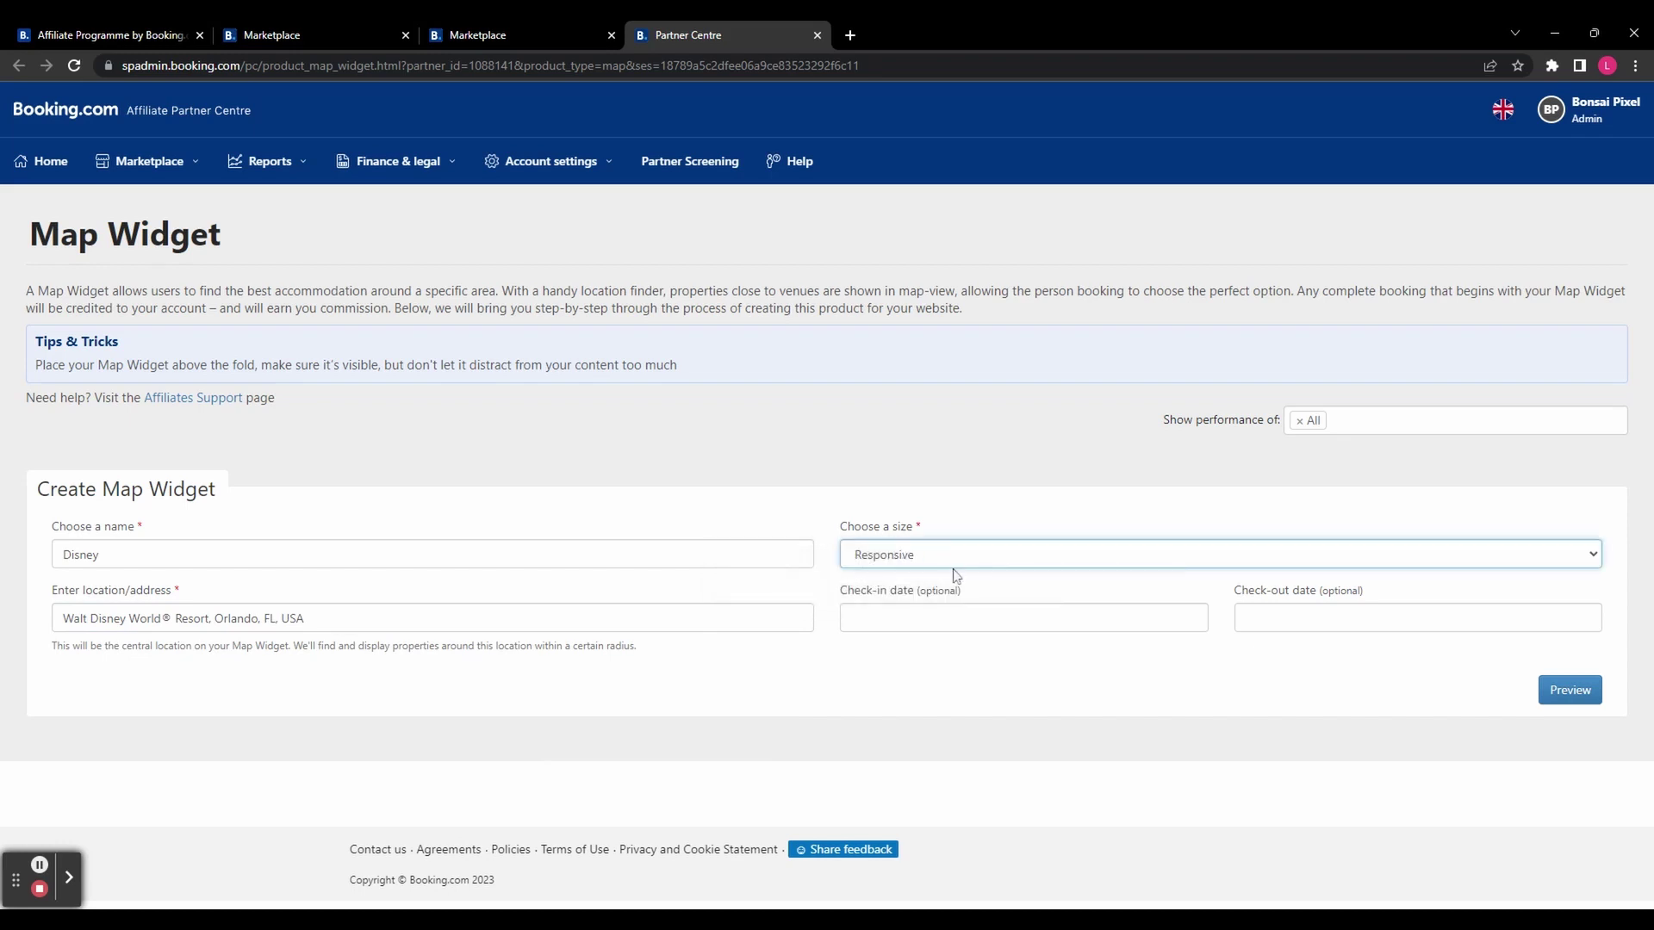
click(949, 596)
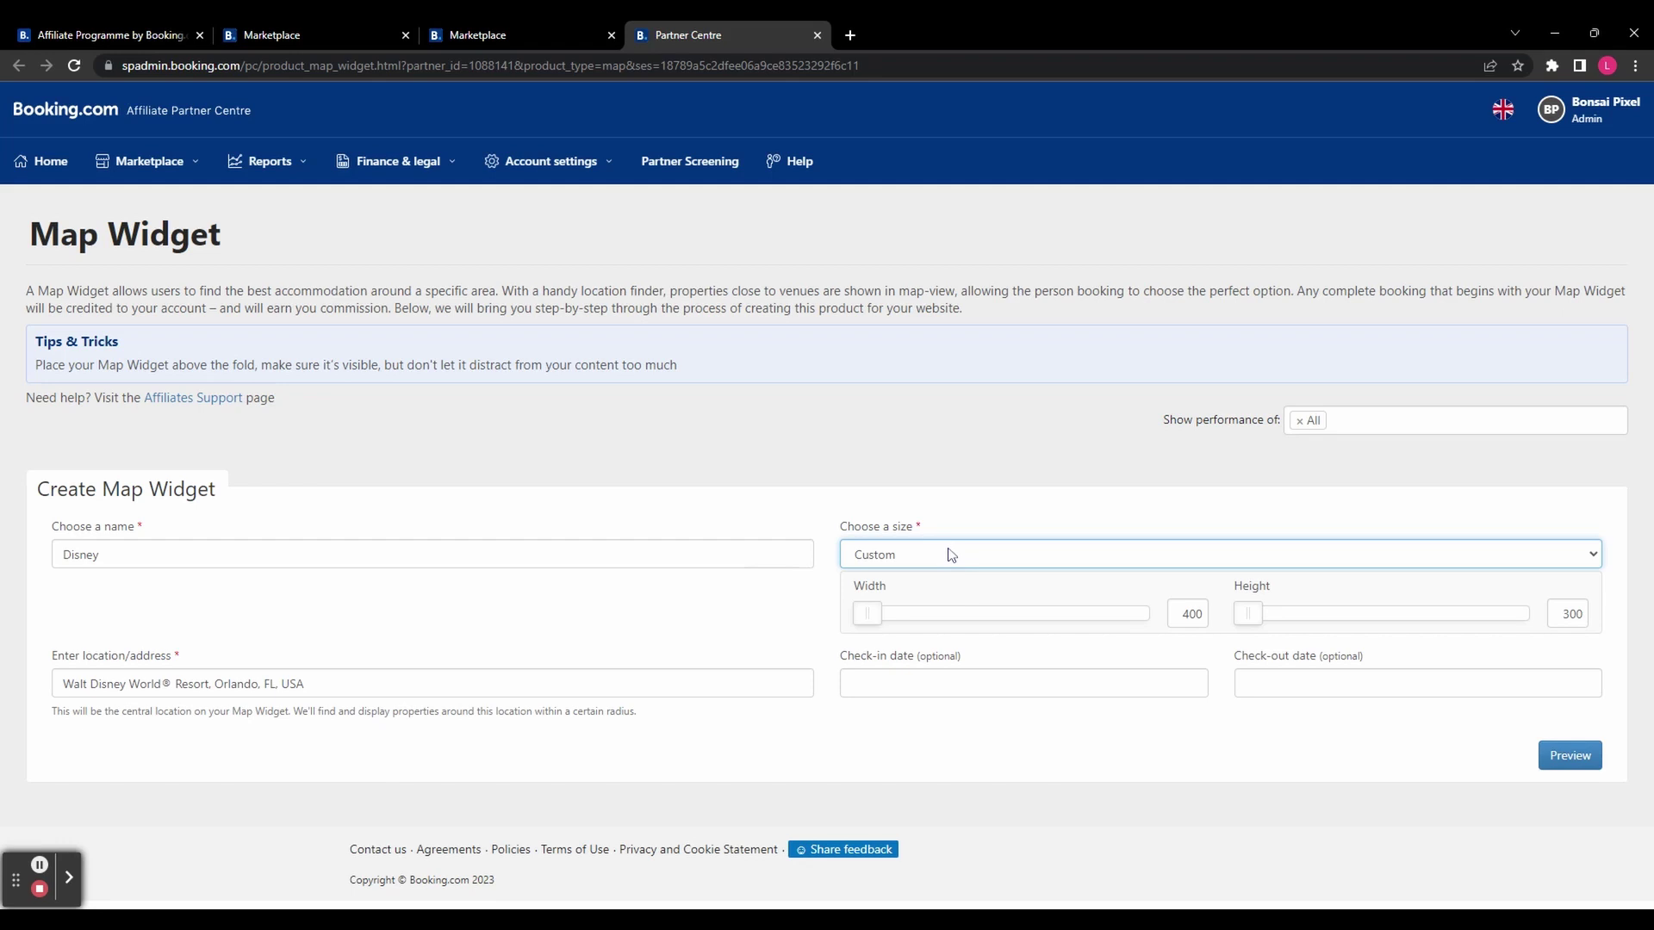
key(Up)
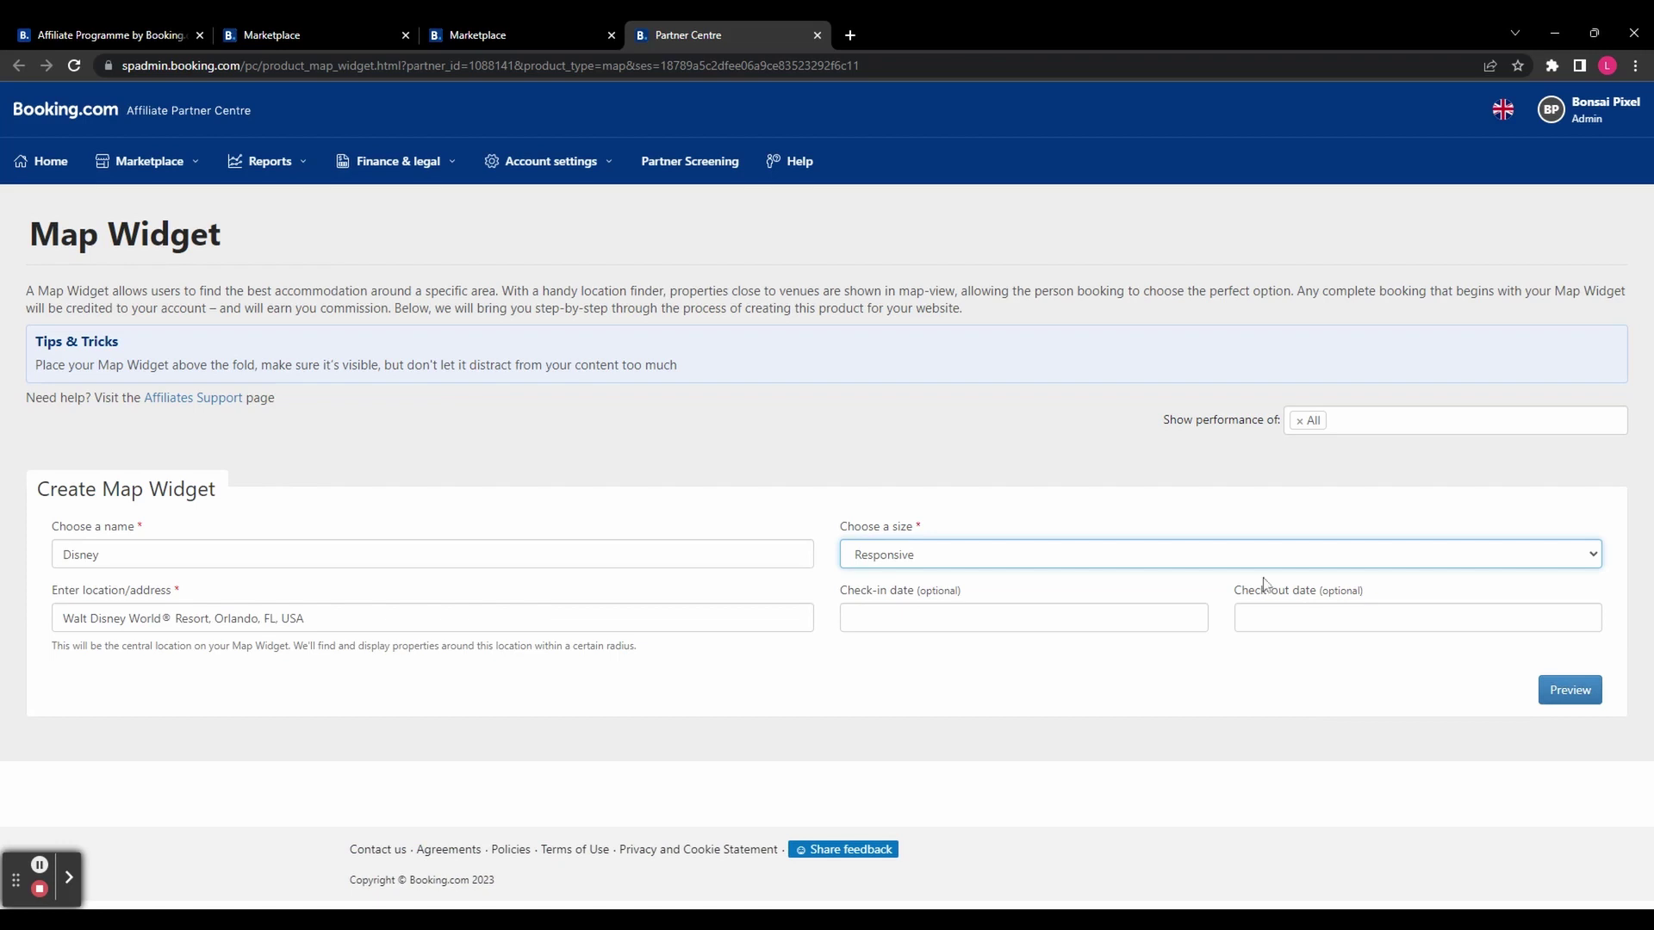
- Preview how the Disney map widget will look
click(1553, 693)
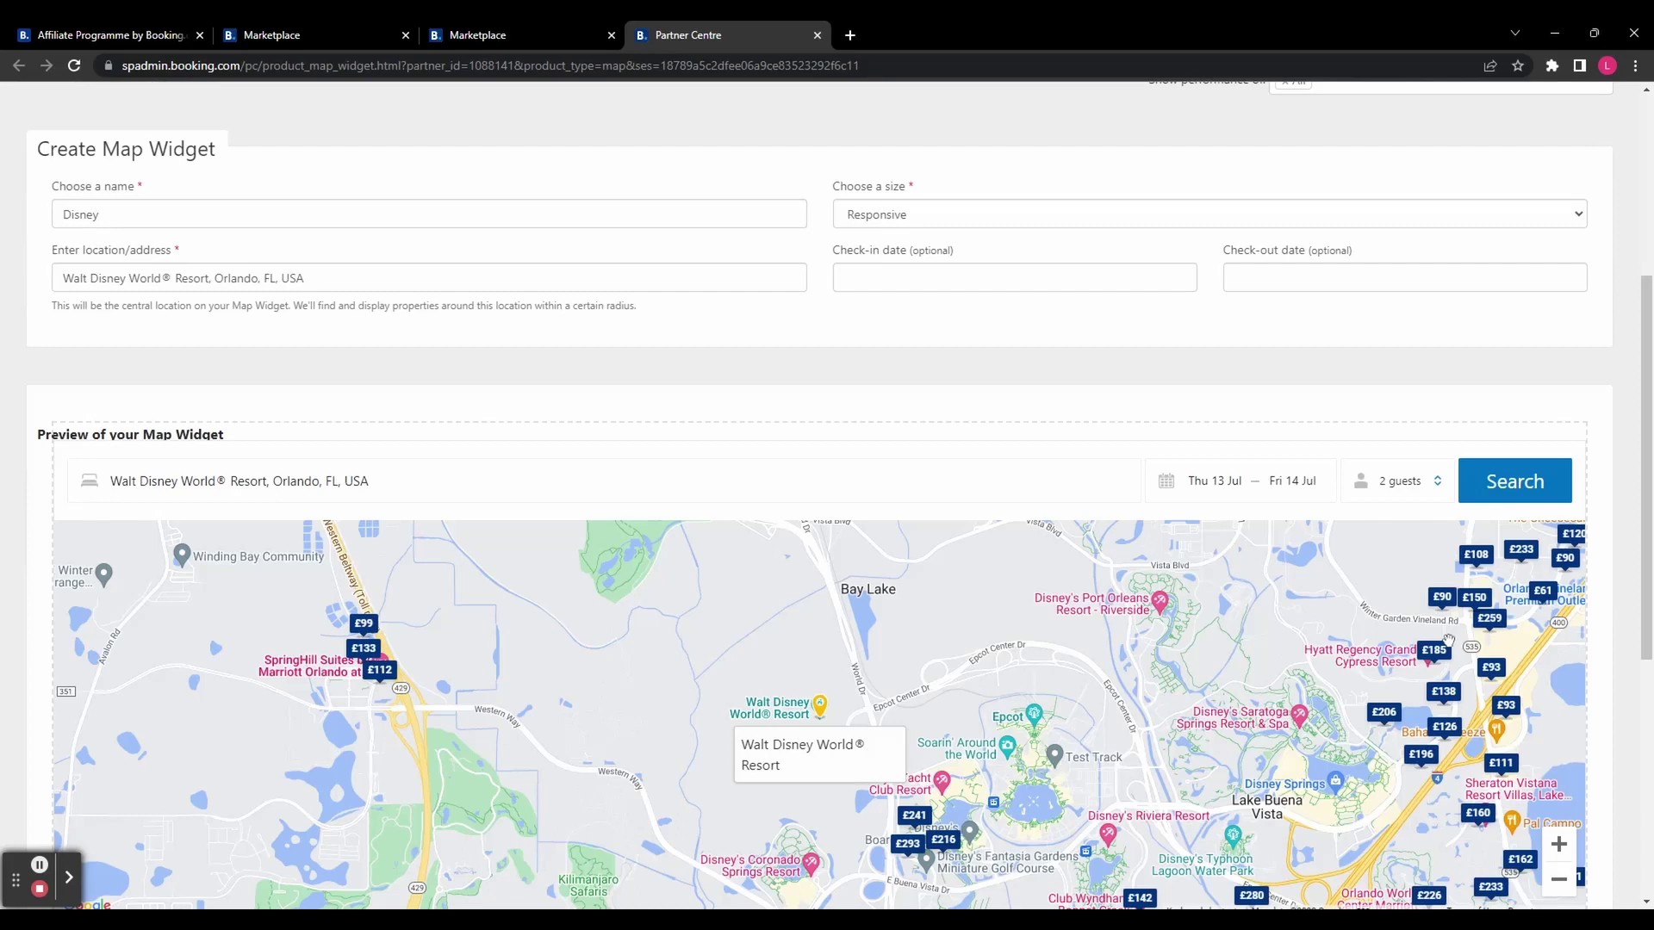
mouse_move(1450, 652)
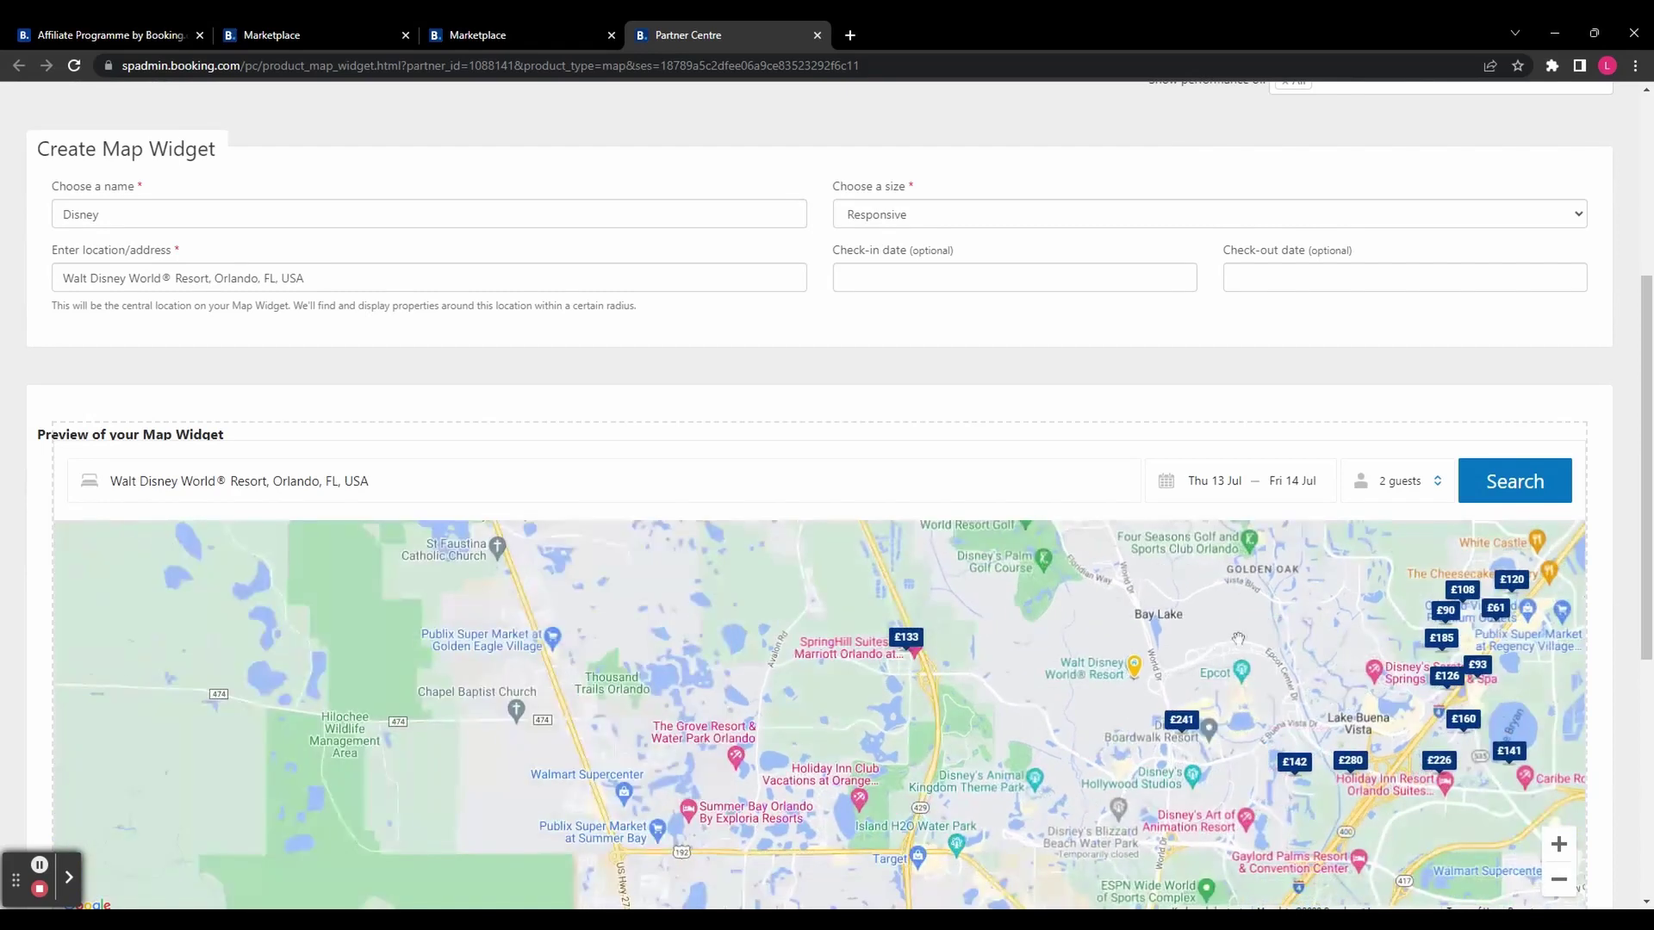
scroll(1623, 566, down, 3)
scroll(1623, 566, down, 4)
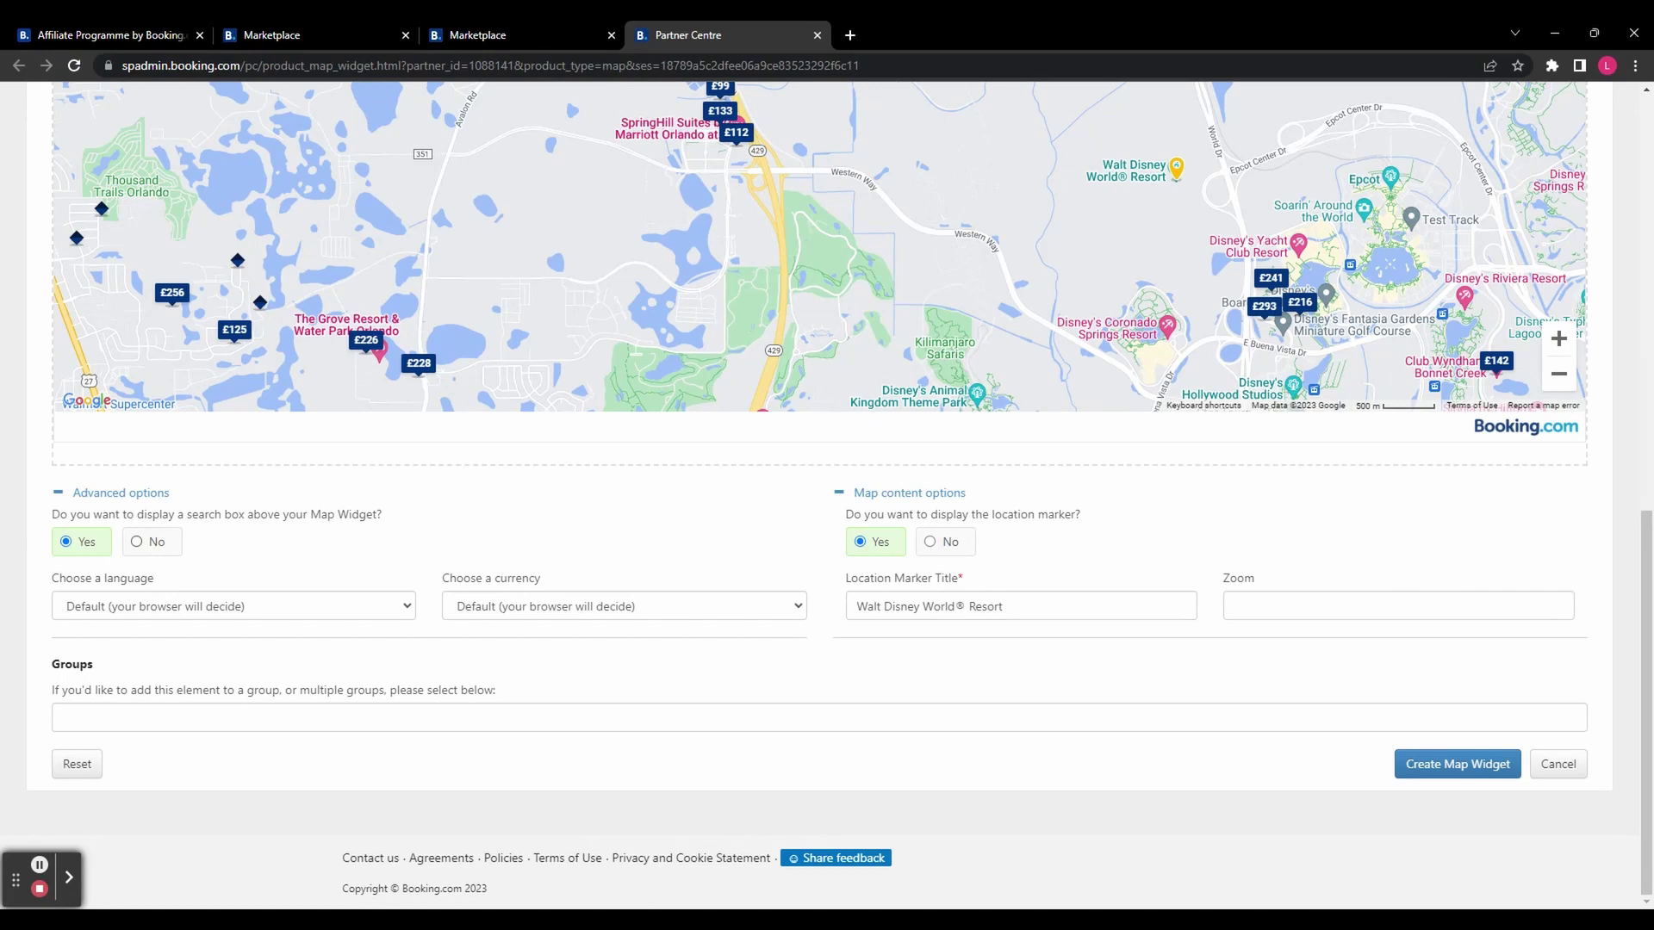
- Set 'display a search box' to No, keep the browser-default language, and create the widget
click(148, 541)
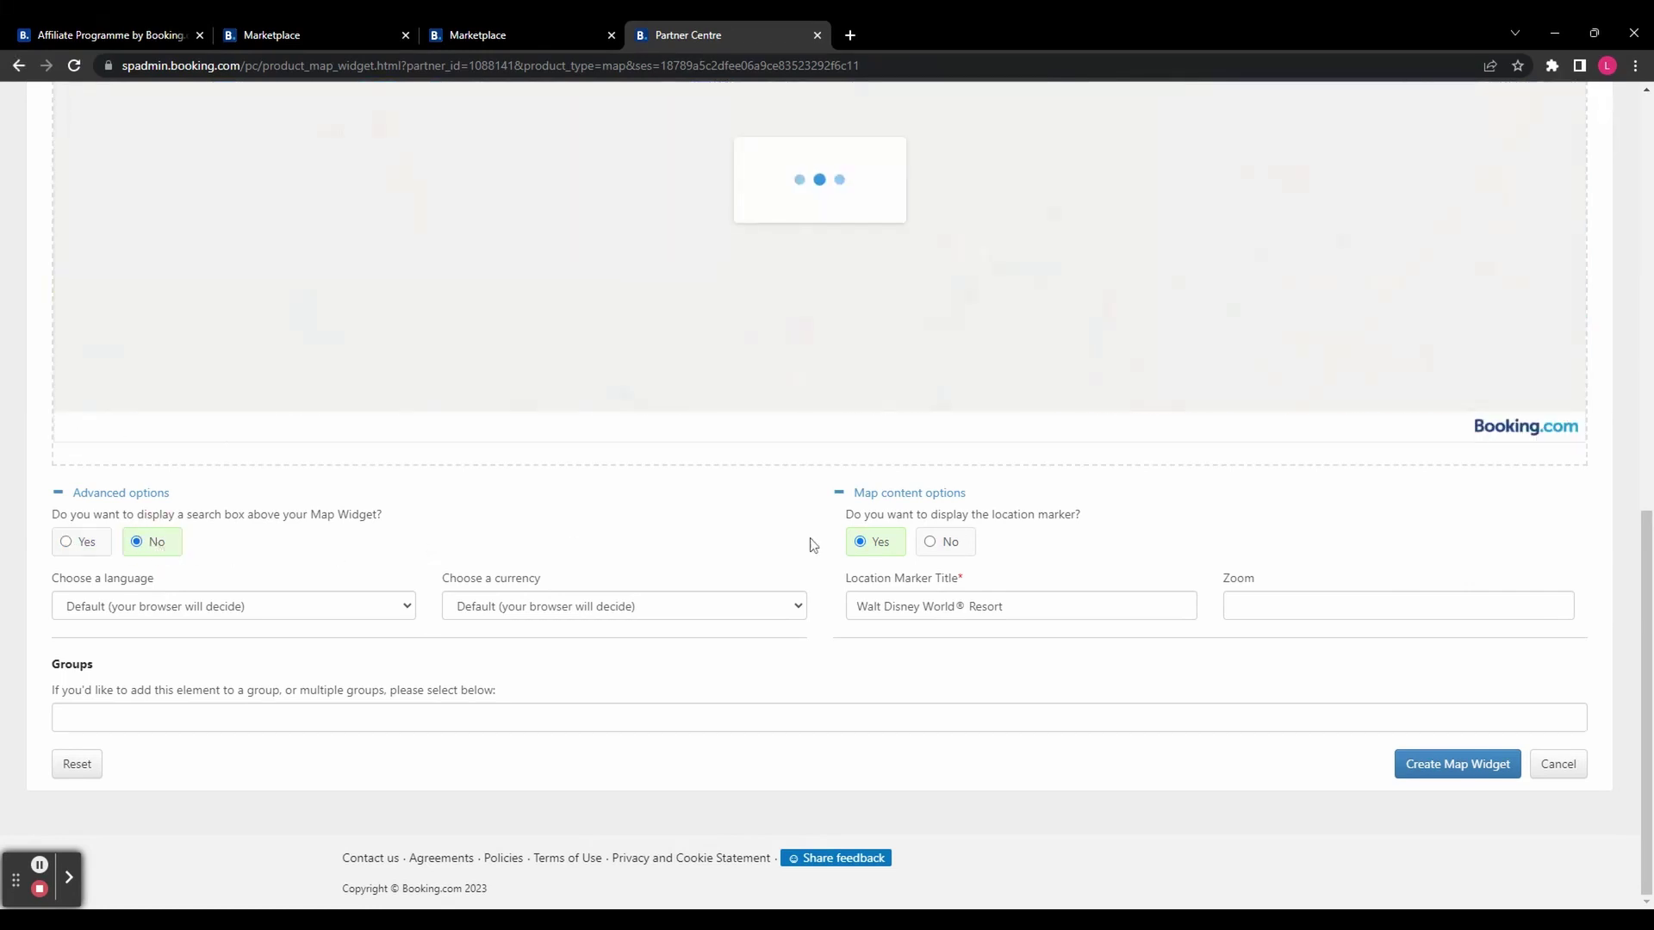
click(342, 604)
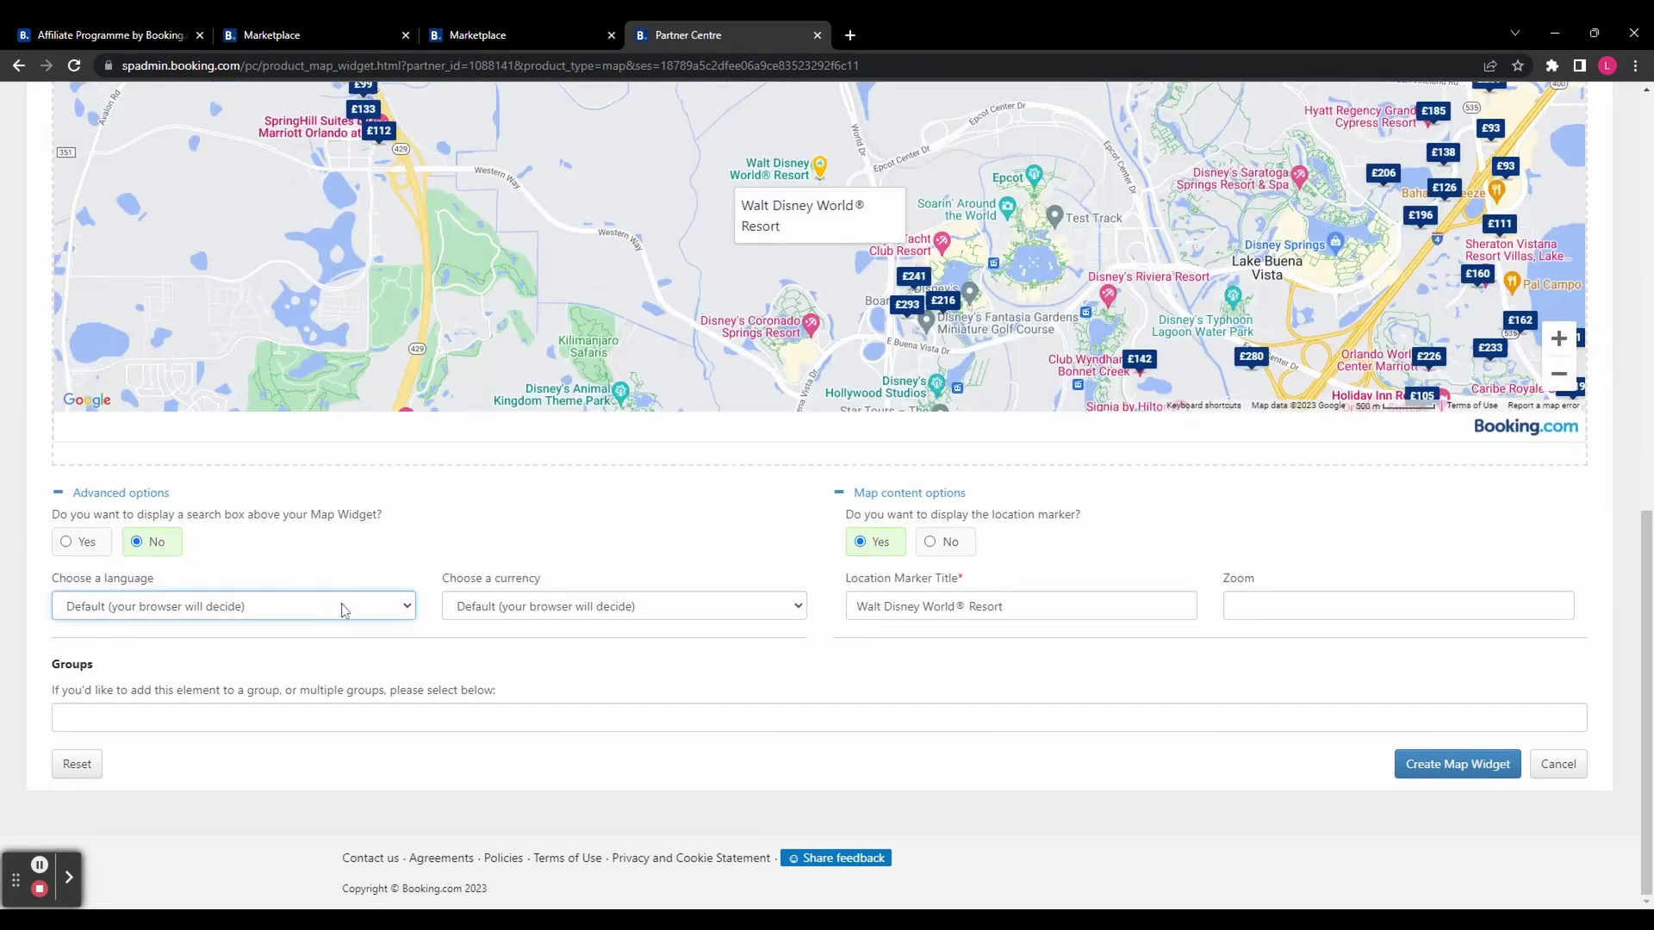
click(332, 615)
scroll(988, 592, up, 1)
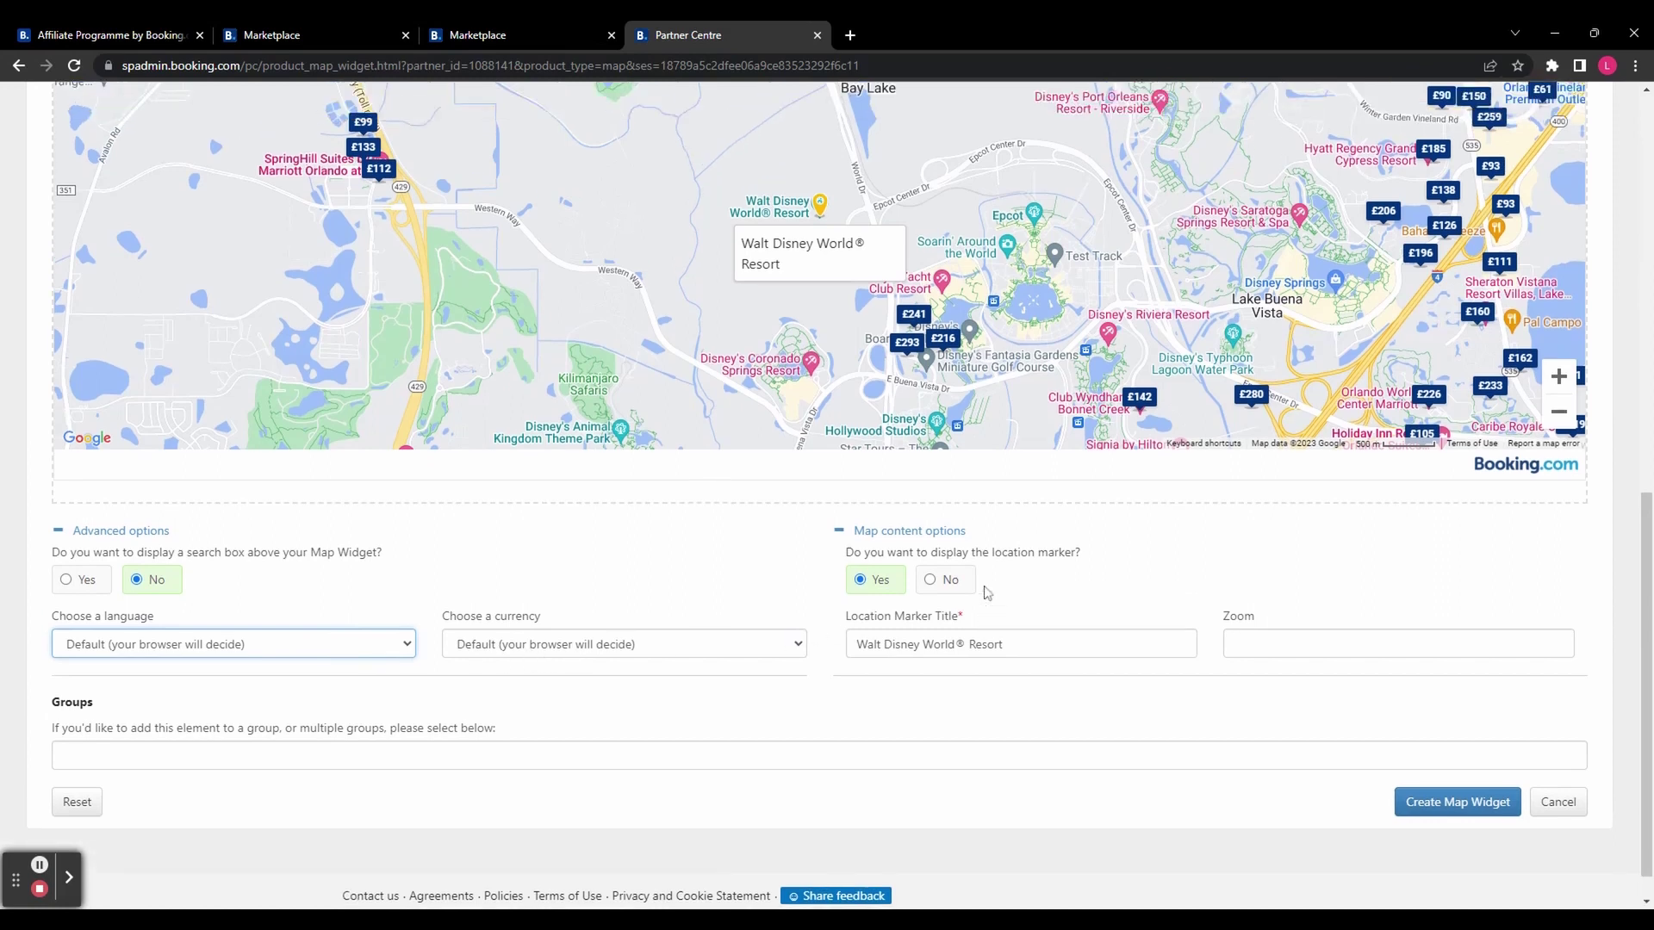
scroll(987, 593, down, 1)
click(1479, 778)
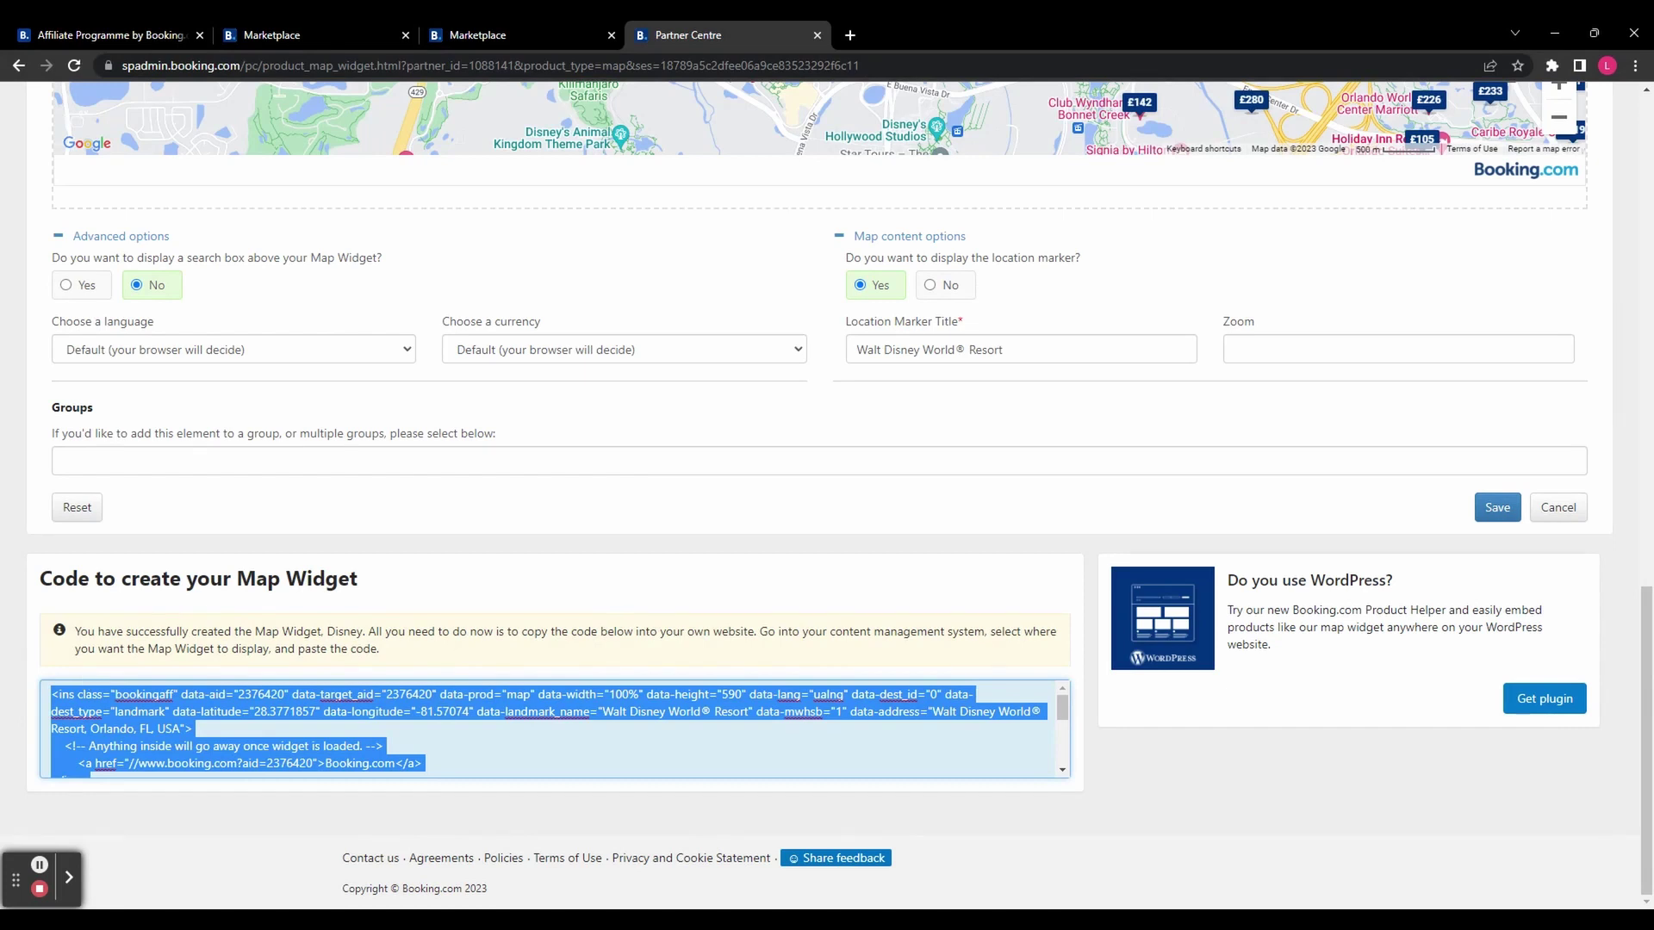
- Review the generated code for the Disney map widget, then return to the page top
scroll(551, 729, down, 5)
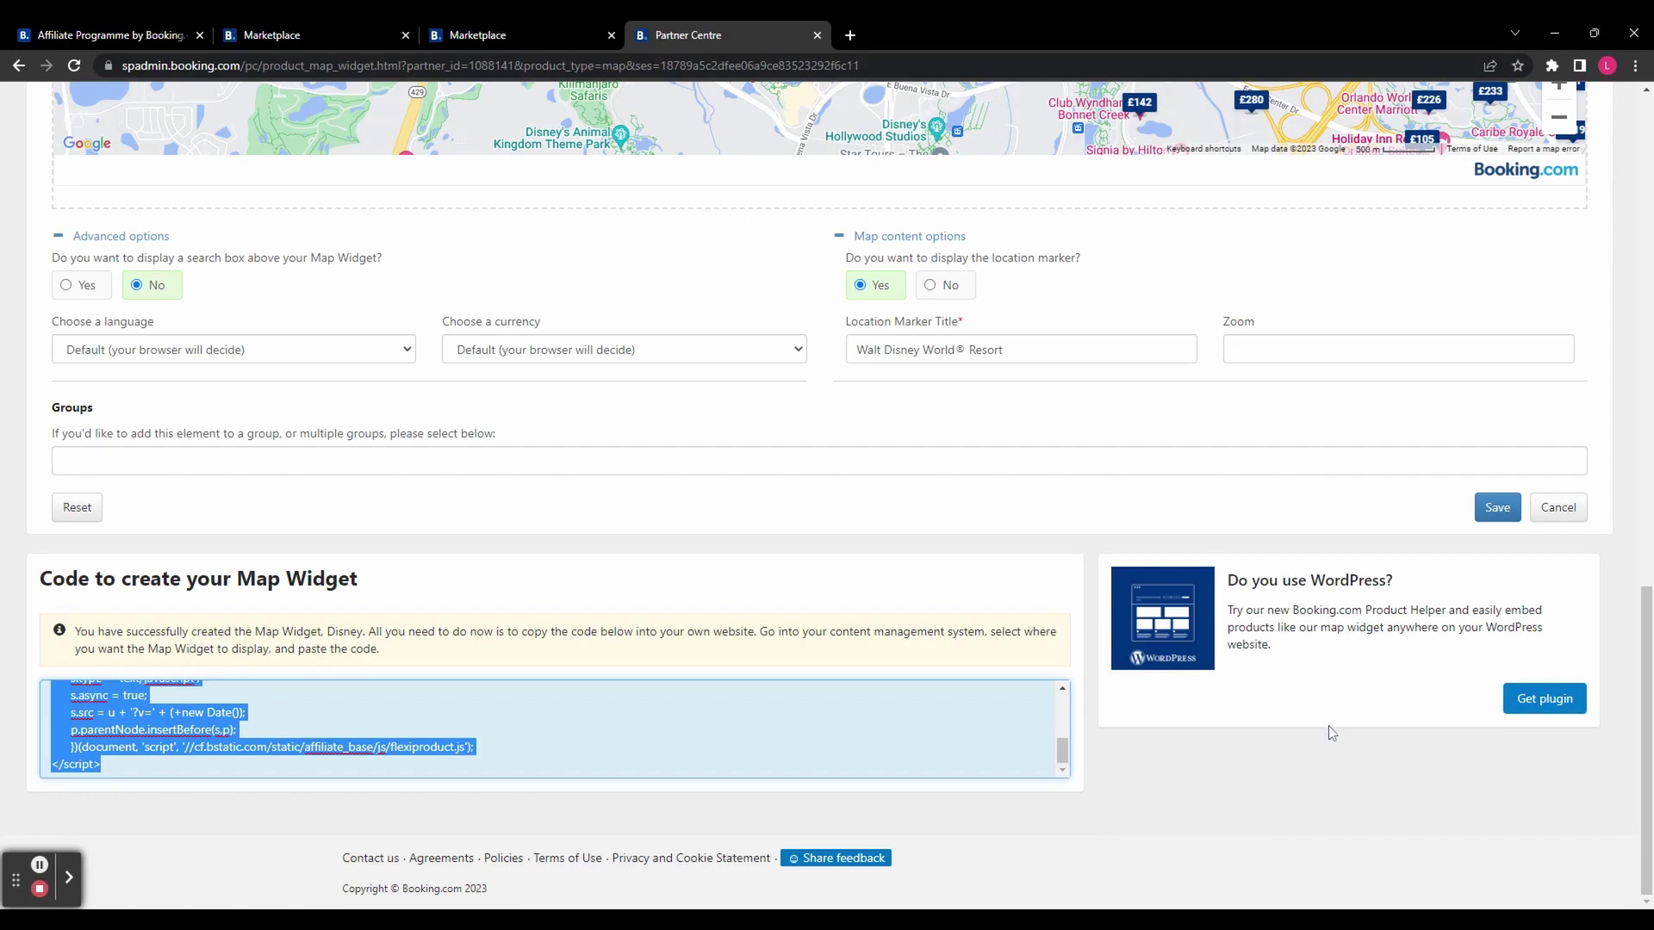
key(Home)
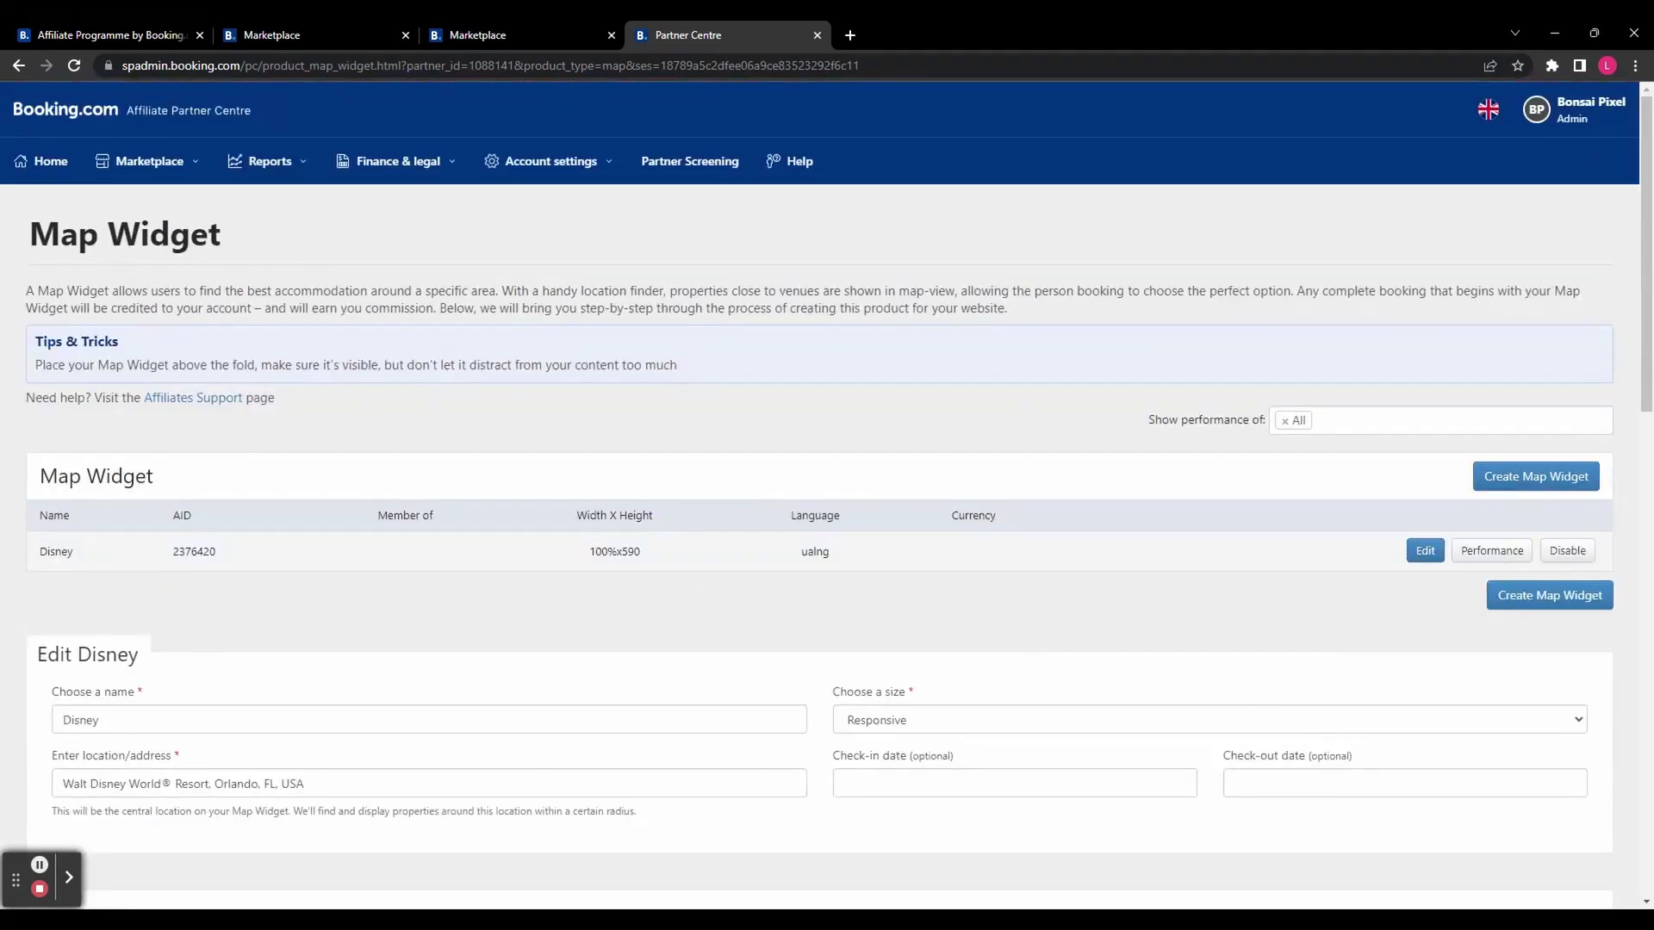